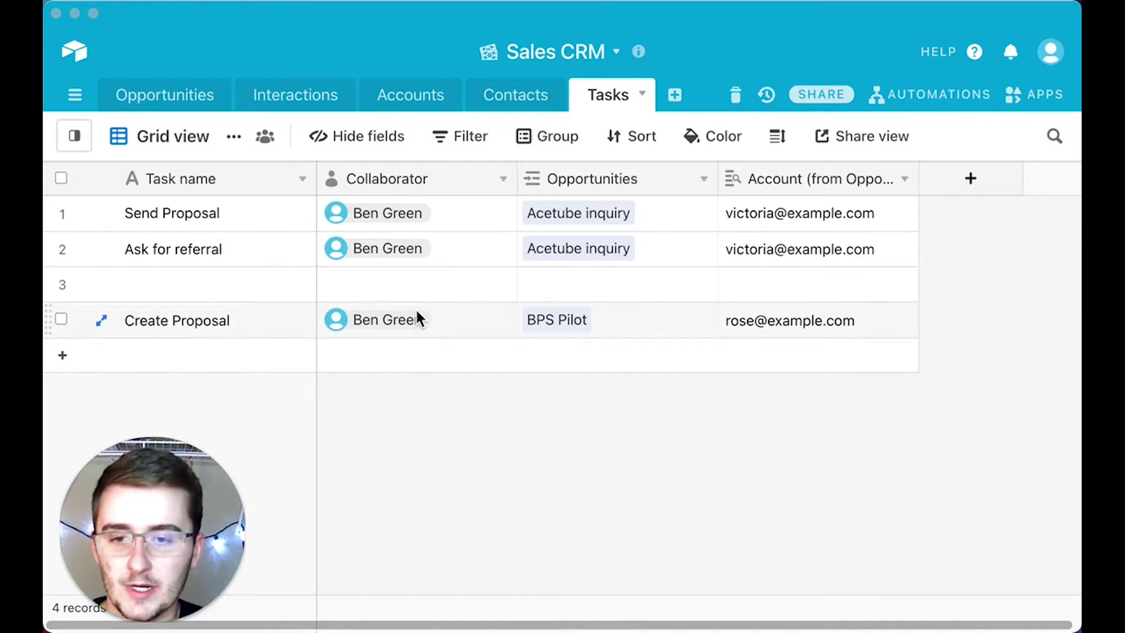
Move from the Tasks table to the Opportunities table and select row 3's Status cell
left_click(403, 272)
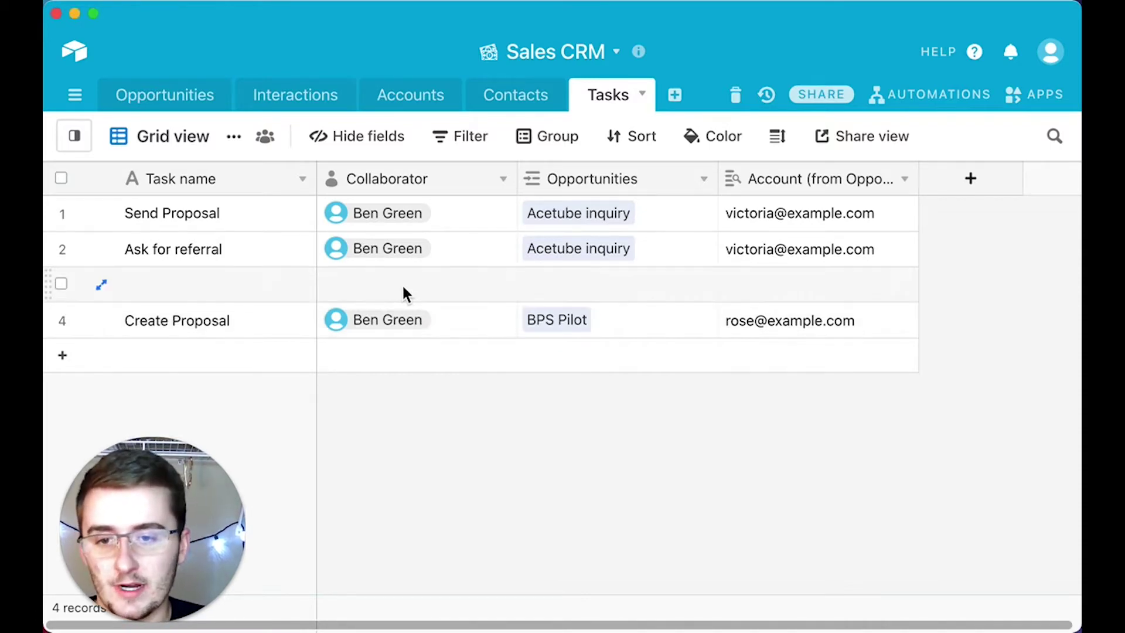
left_click(403, 285)
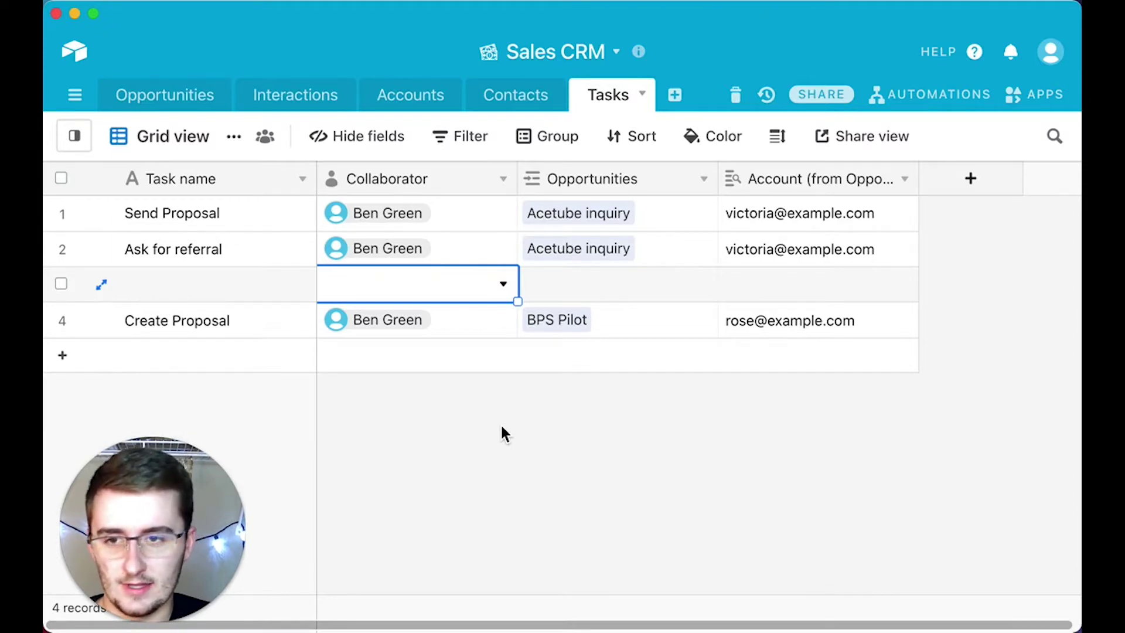
left_click(177, 105)
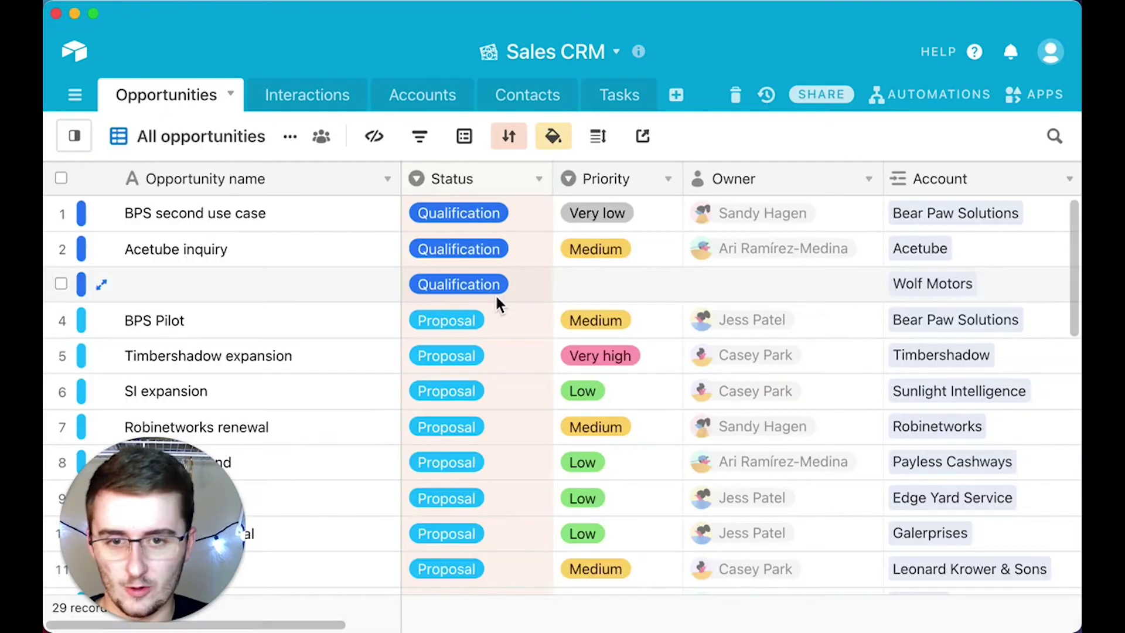
left_click(463, 321)
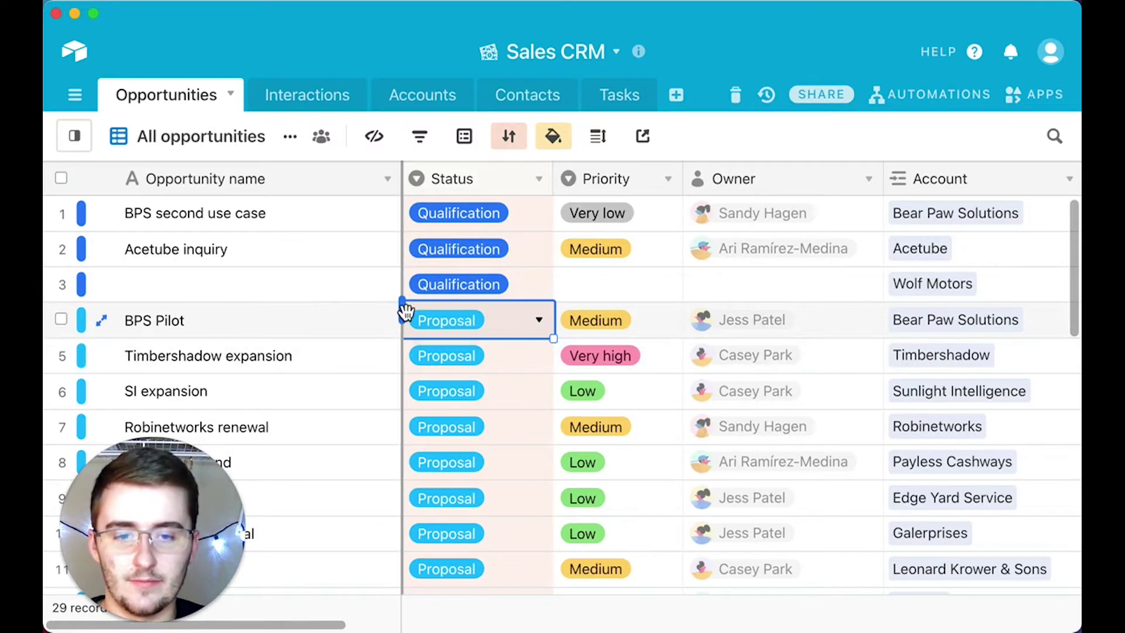
left_click(479, 295)
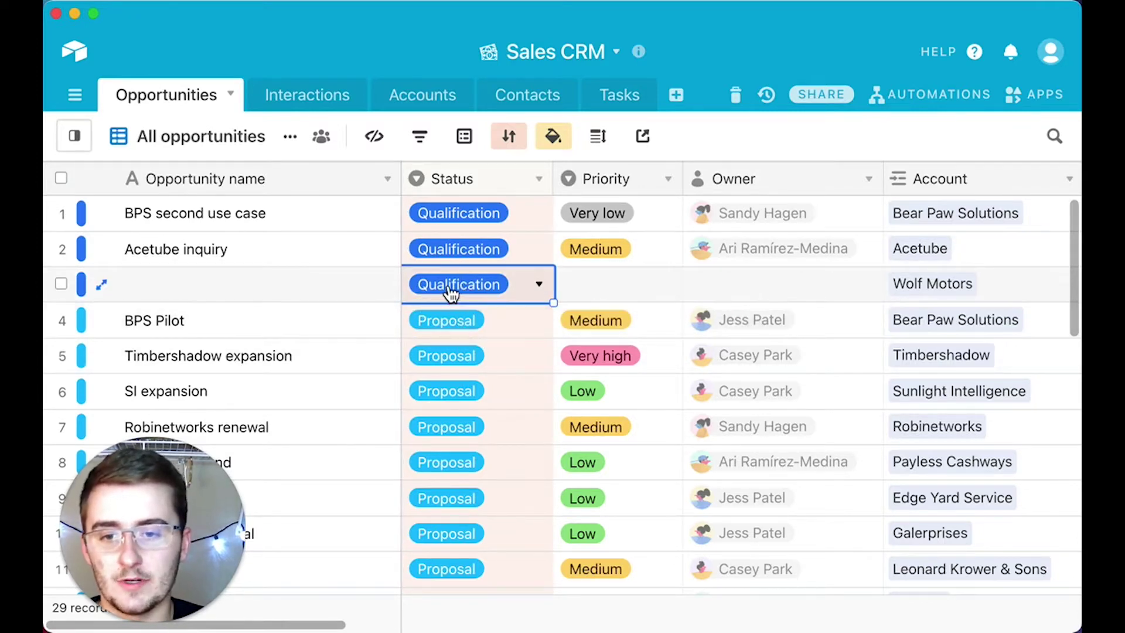
Show the table's views list and set row 3's Status to Proposal
left_click(71, 143)
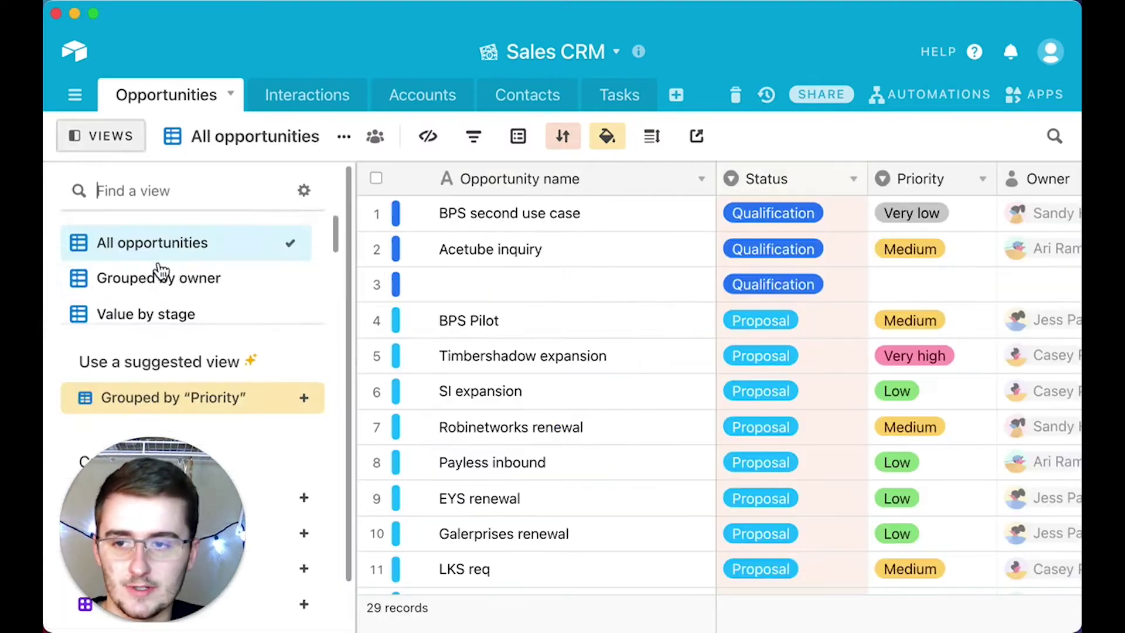
left_click(789, 298)
left_click(793, 296)
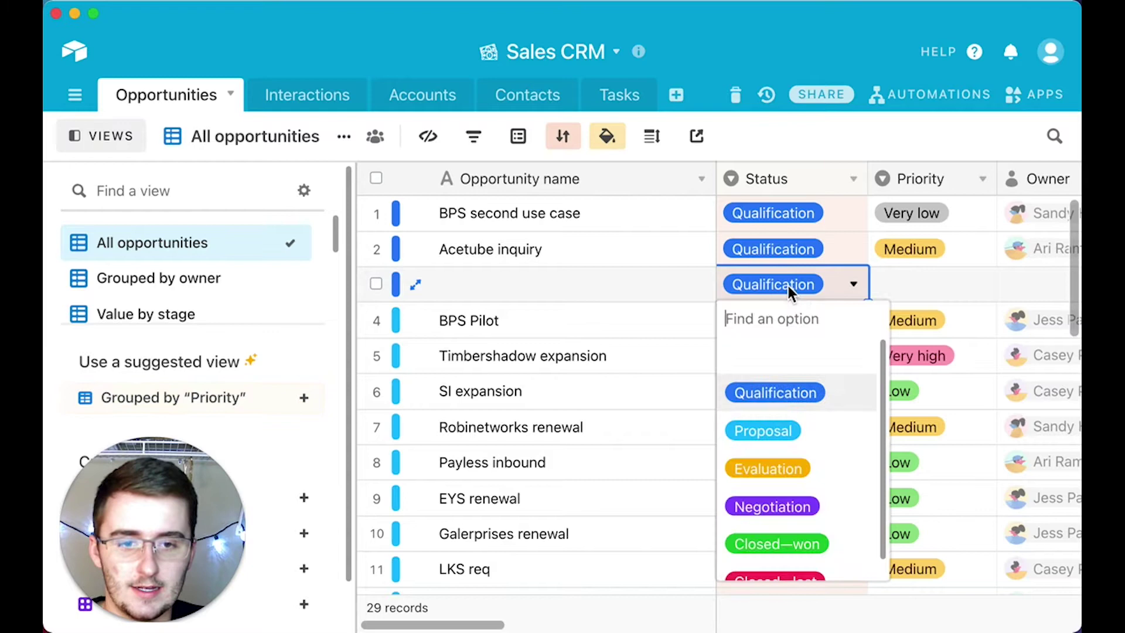
left_click(773, 439)
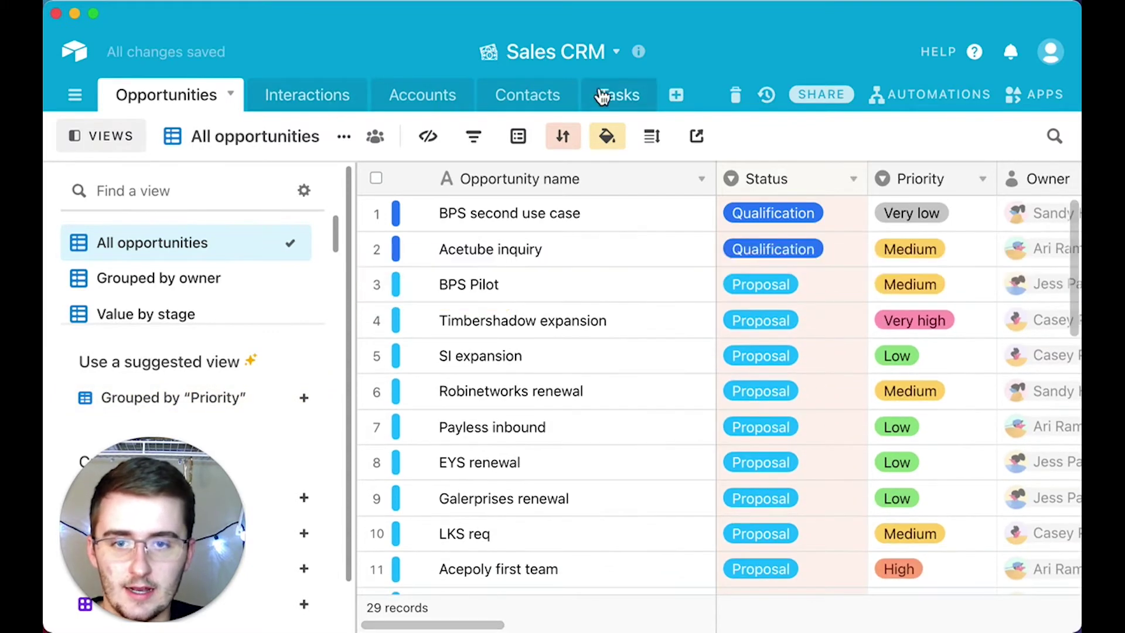
Check the Tasks table for new tasks, then return to Opportunities
left_click(603, 96)
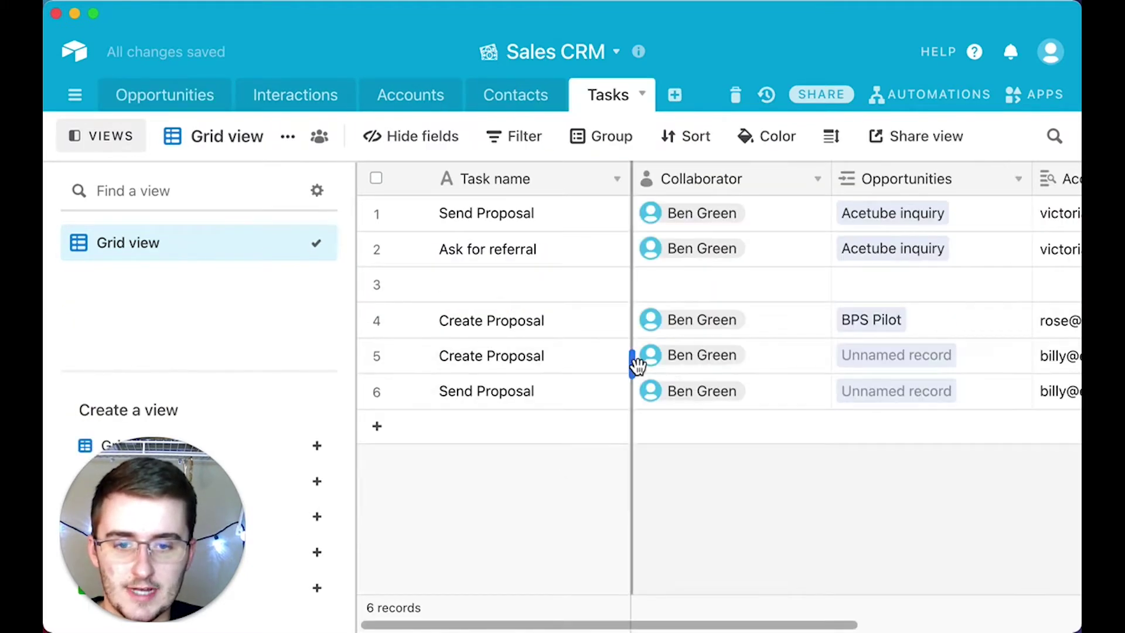
left_click(674, 365)
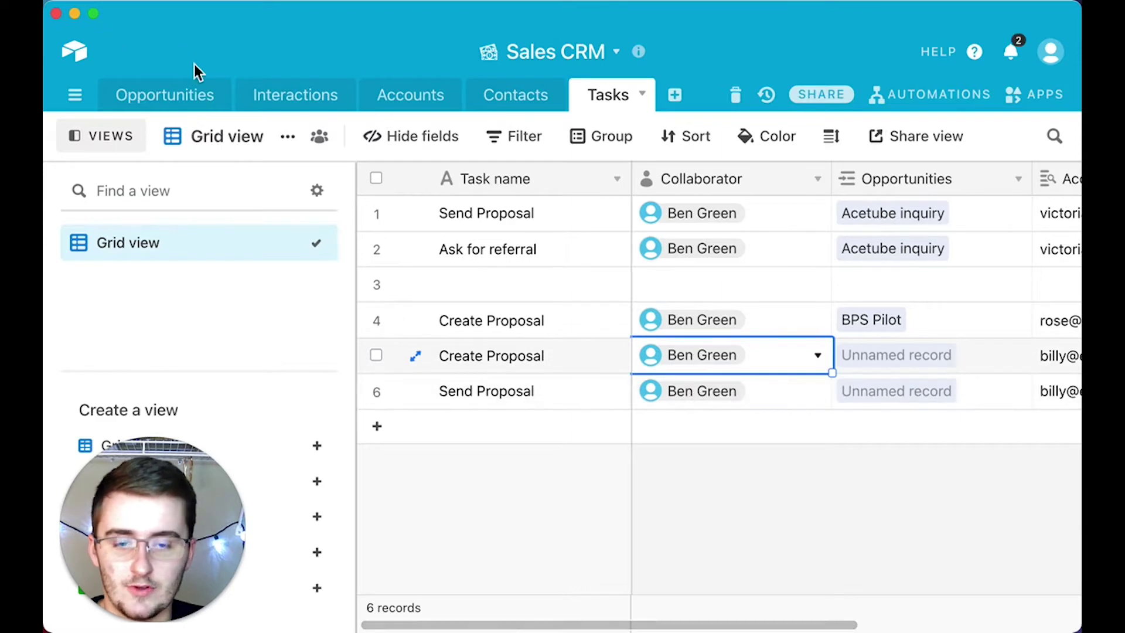
left_click(120, 97)
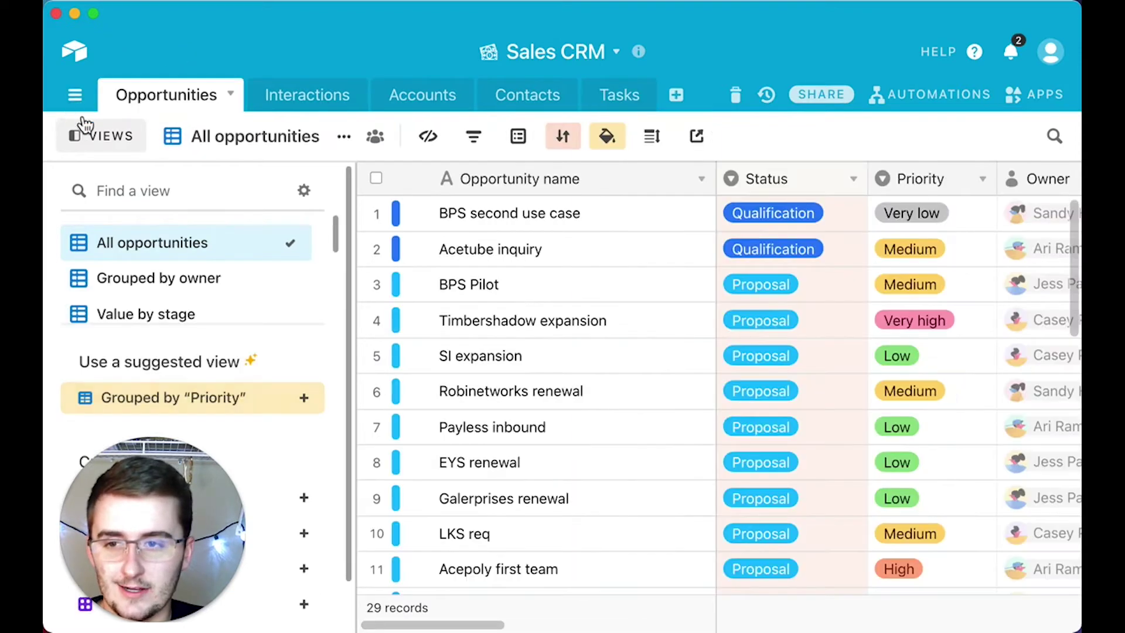
scroll(226, 247, "down", 5)
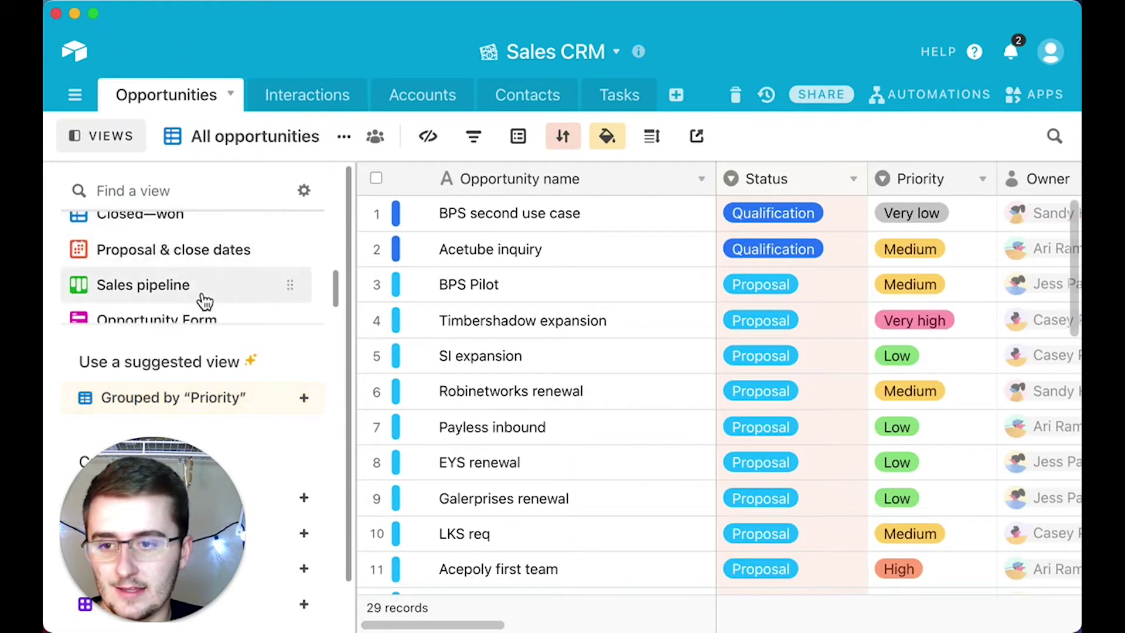
Drag JJ RFI into Proposal on the Sales pipeline board, then review the new Tasks records
left_click(204, 302)
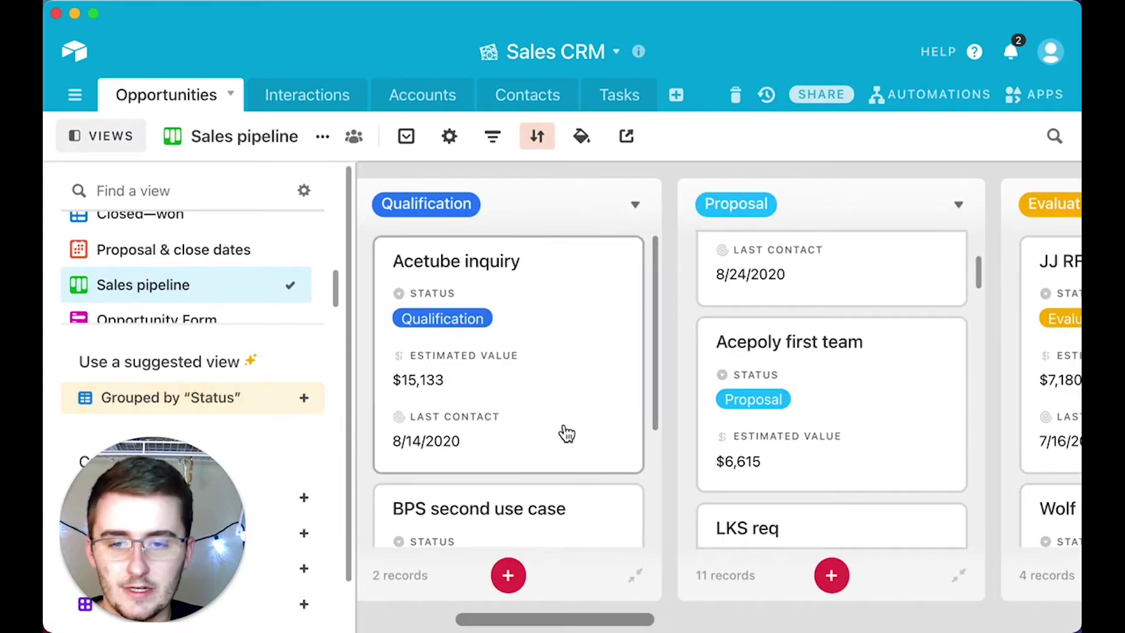
scroll(567, 433, "down", 1)
scroll(633, 324, "up", 1)
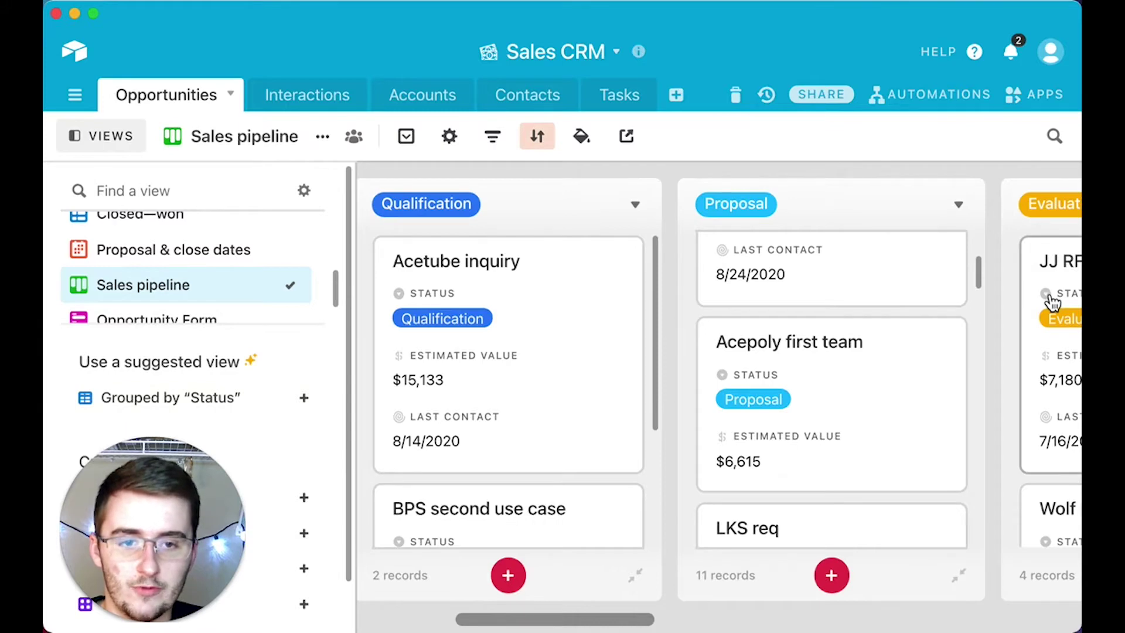
left_click_drag(1053, 302, 825, 290)
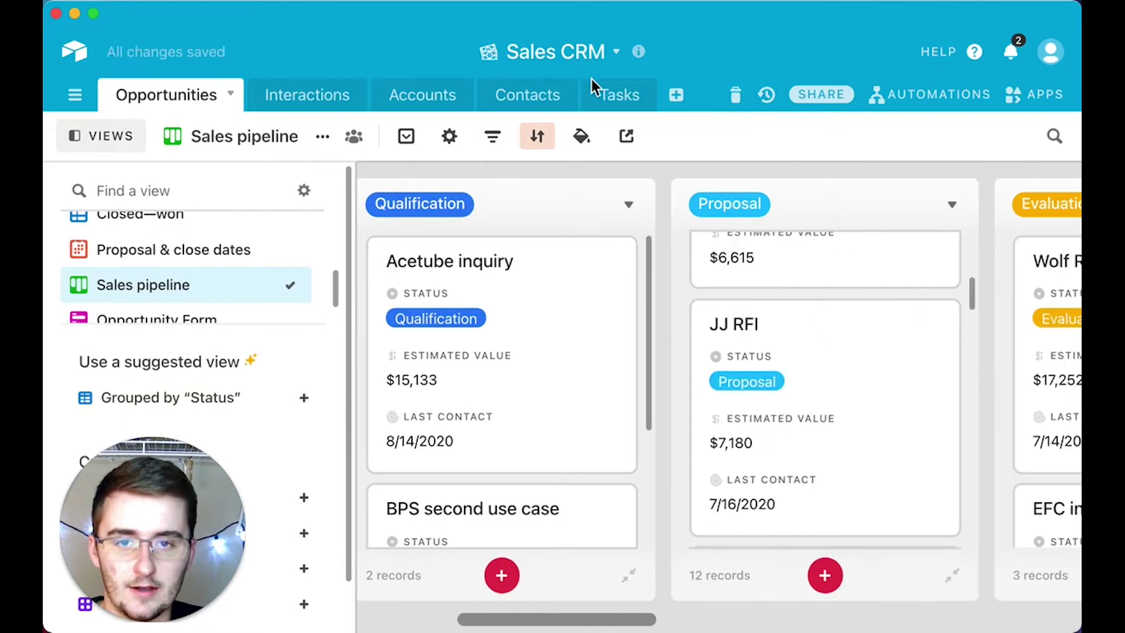
left_click(613, 95)
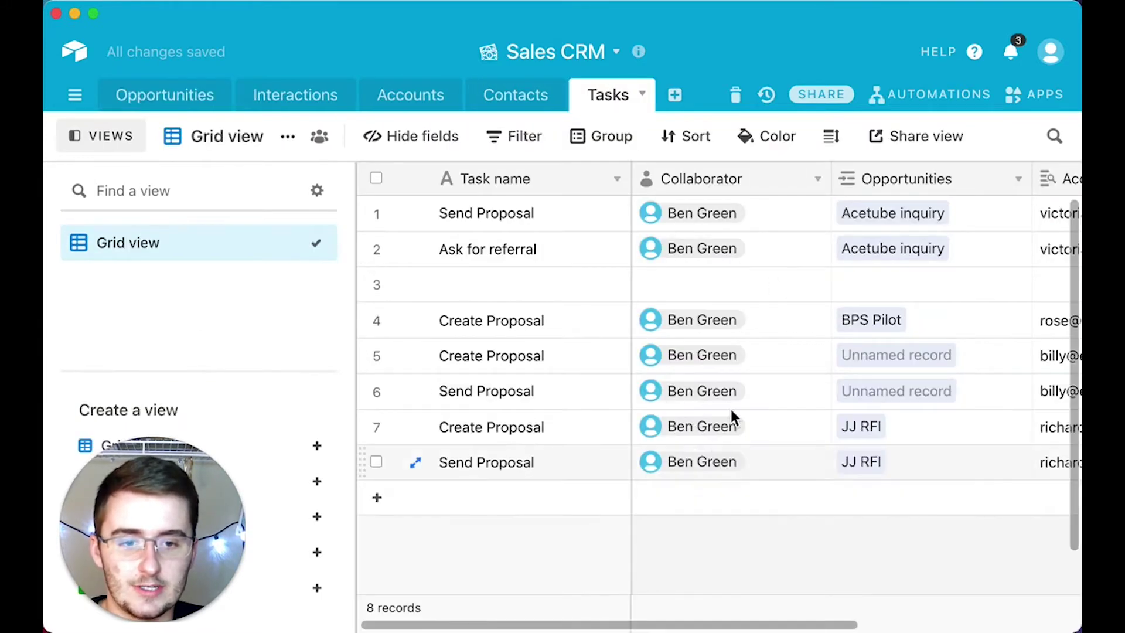
left_click(1011, 52)
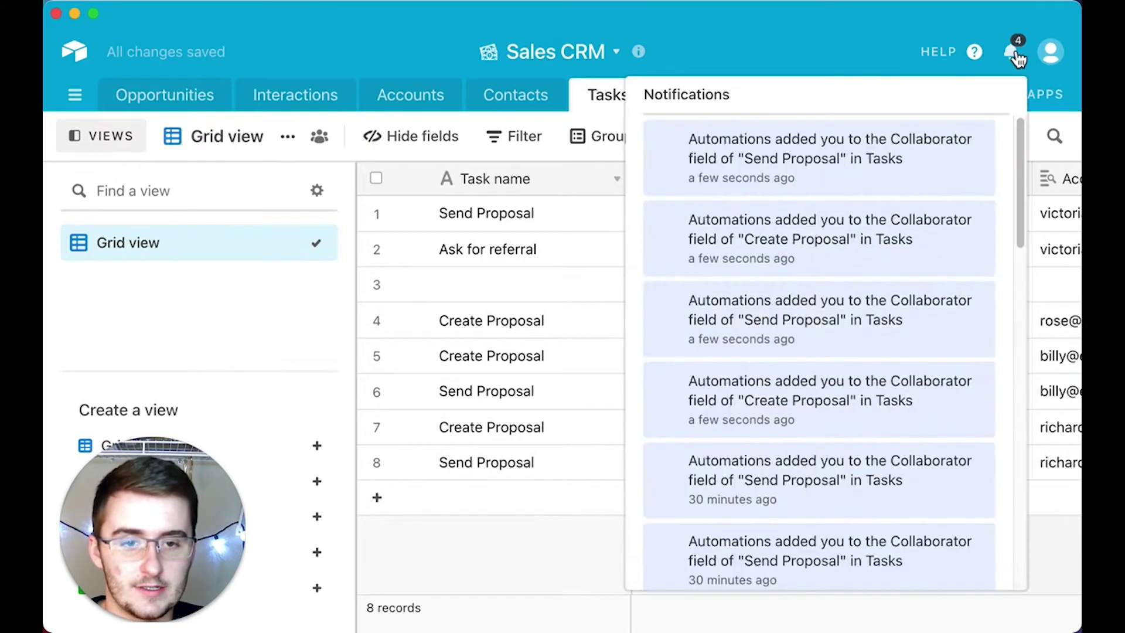
left_click(487, 286)
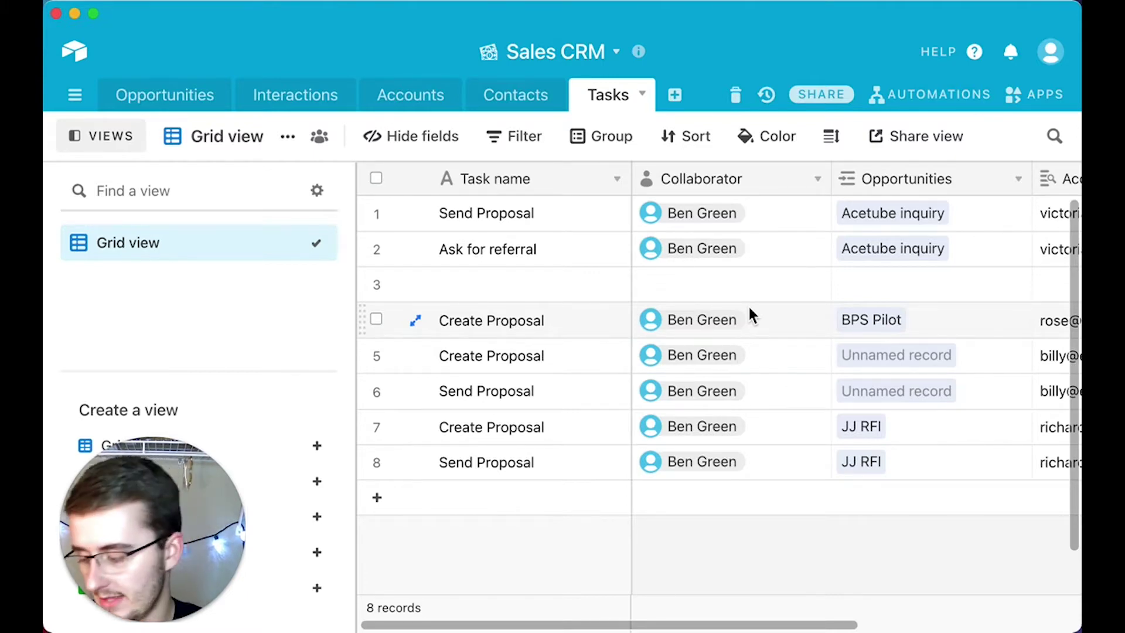
Delete the test tasks in rows 3 to 8 of the Tasks table
left_click(376, 319)
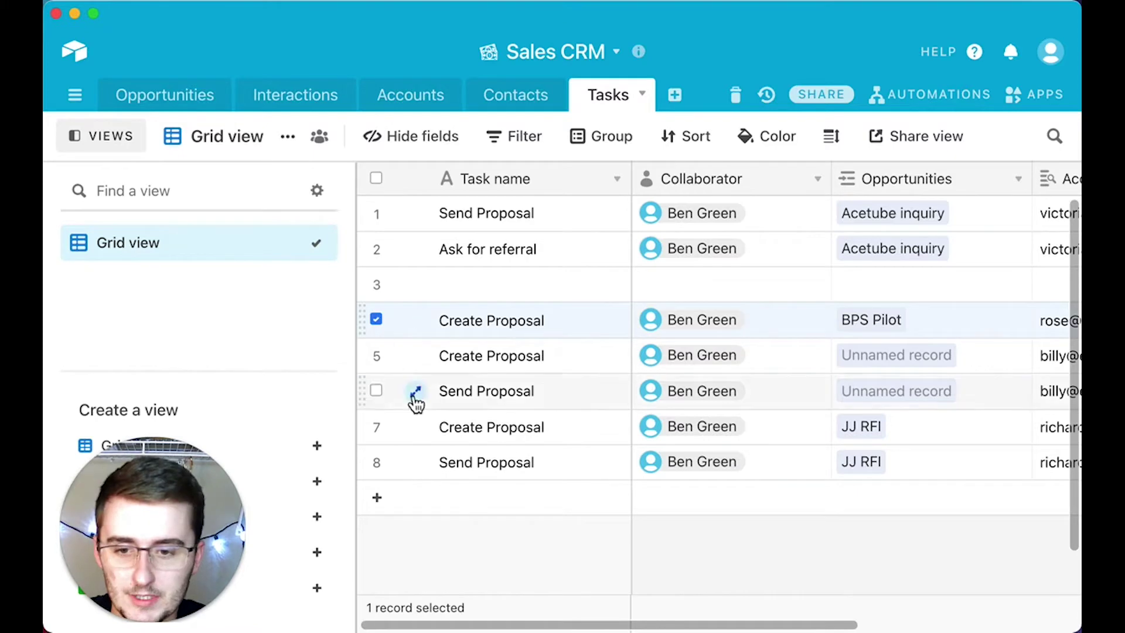
left_click(376, 463)
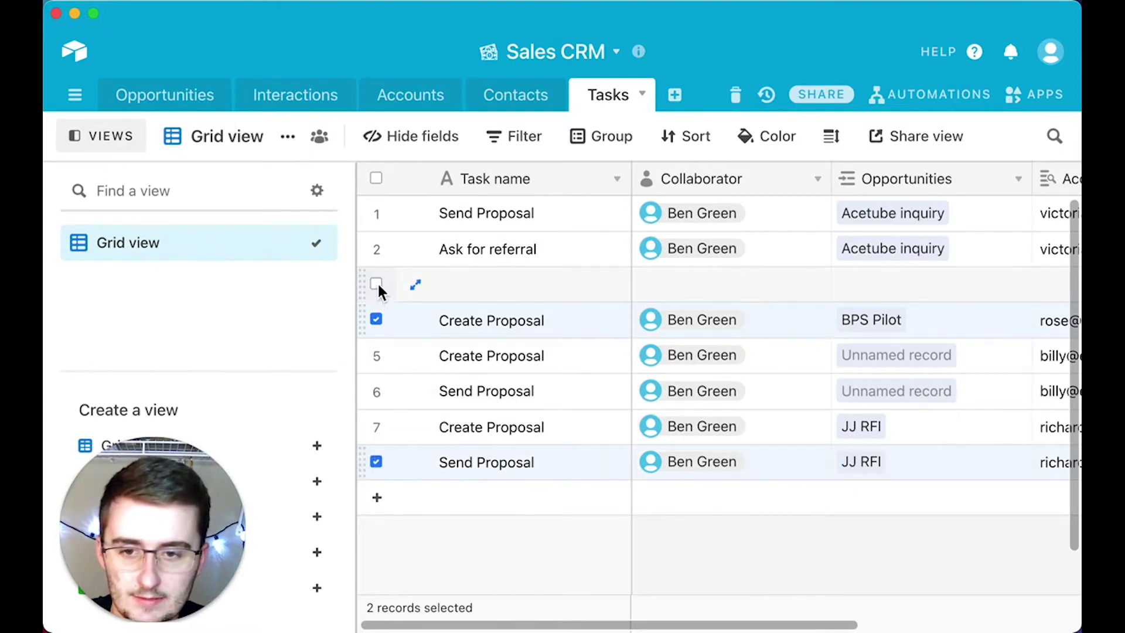
left_click(376, 284, "shift")
key("Delete")
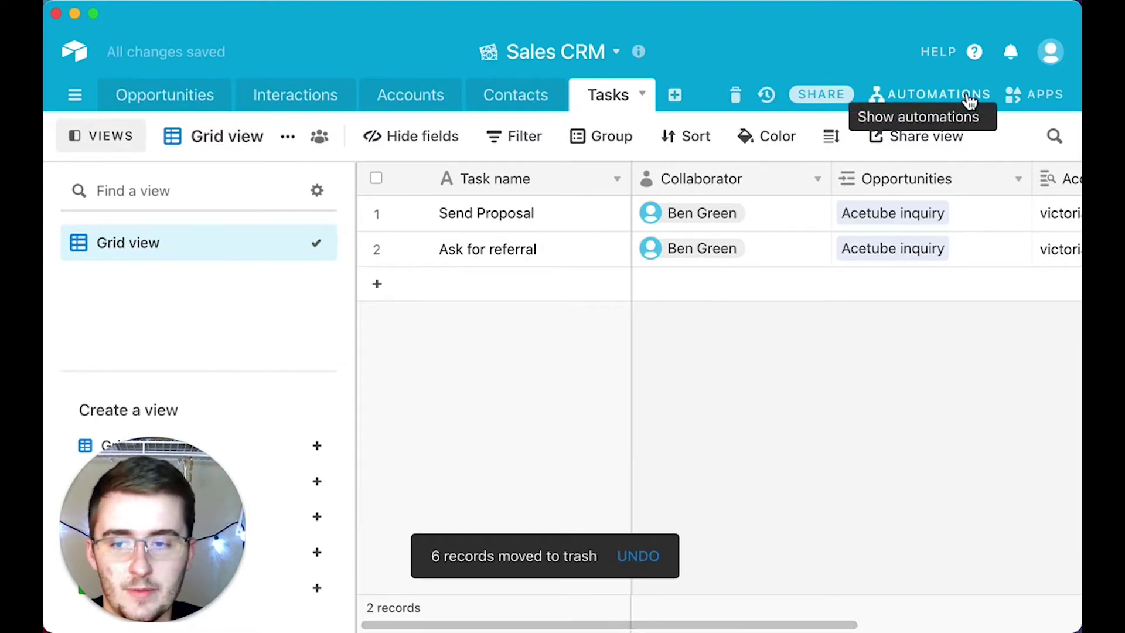
Turn off the Automated Checklist automation and create a new automation
left_click(967, 95)
scroll(997, 505, "down", 2)
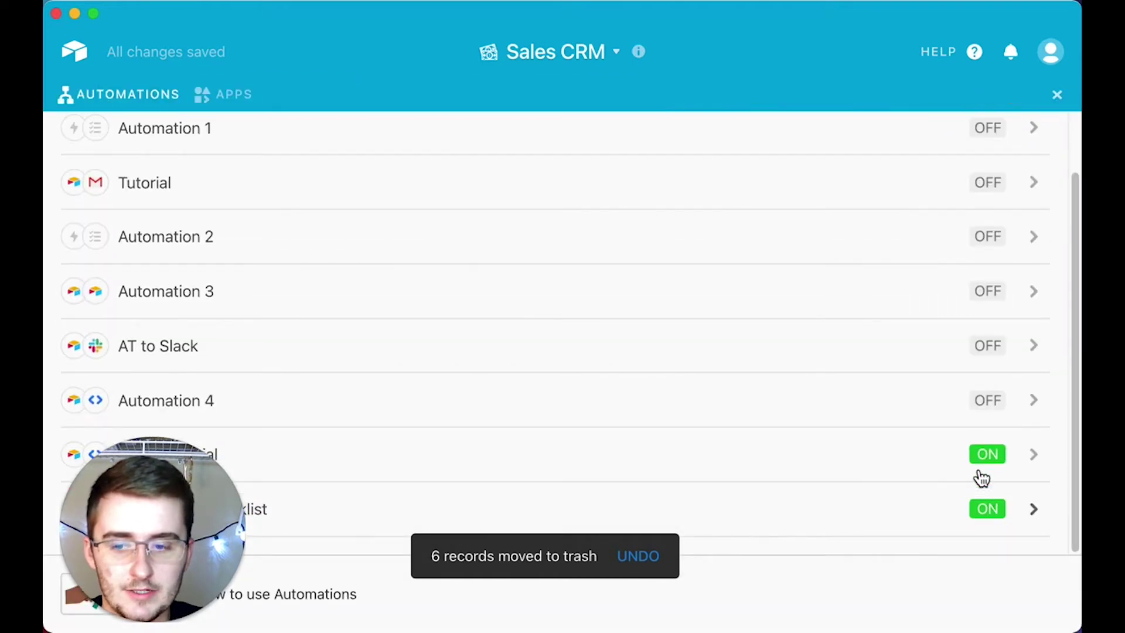
left_click(1005, 514)
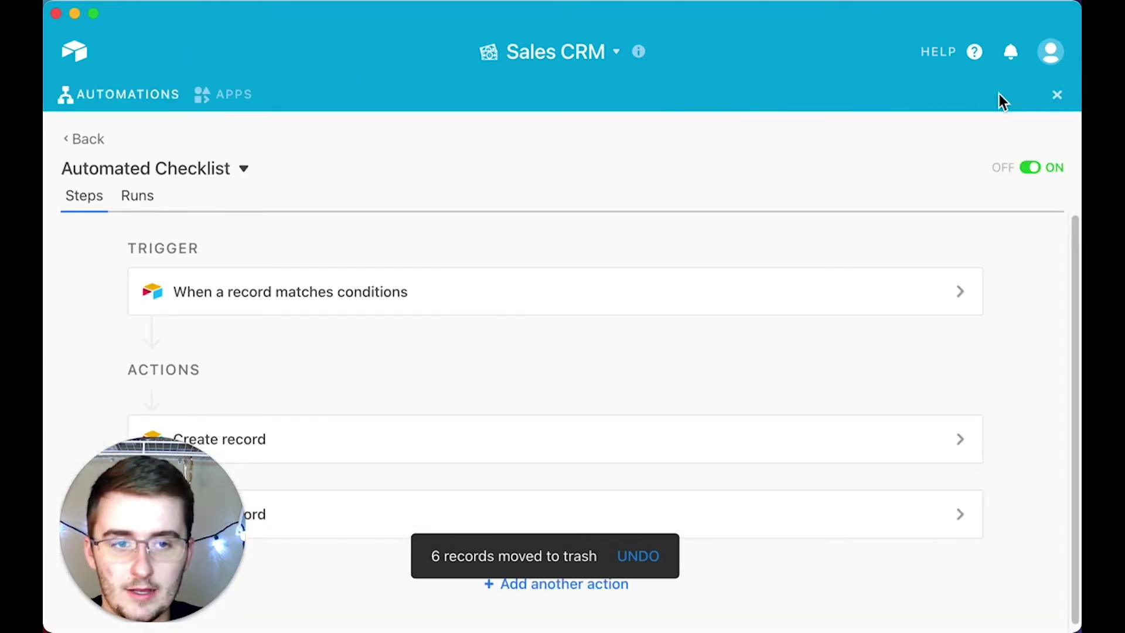
left_click(1028, 168)
left_click(85, 140)
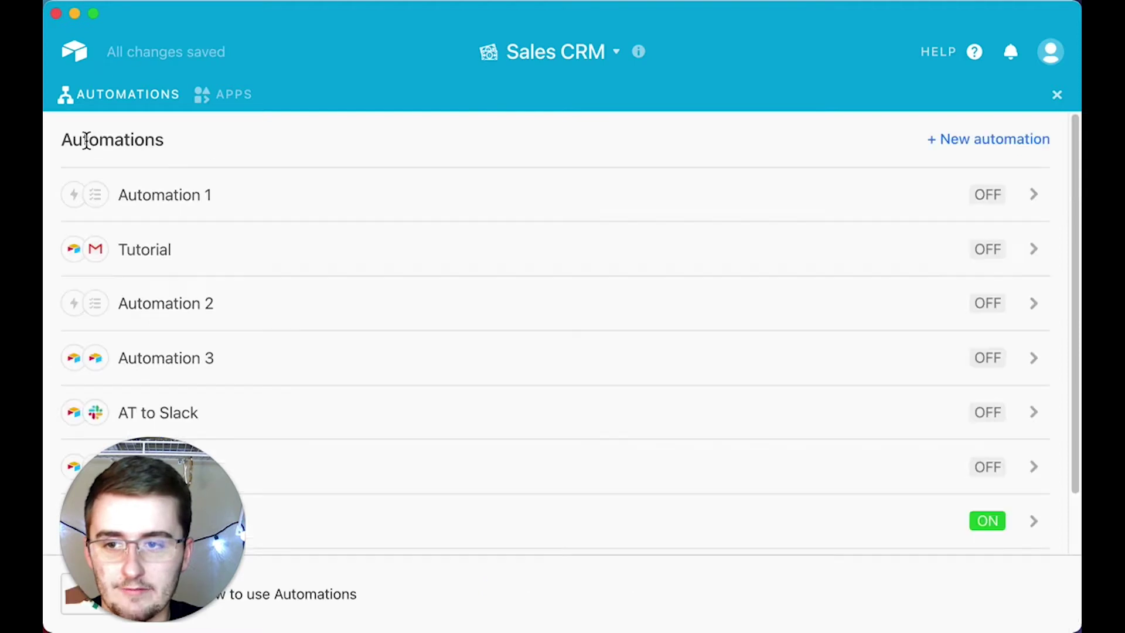
left_click(976, 138)
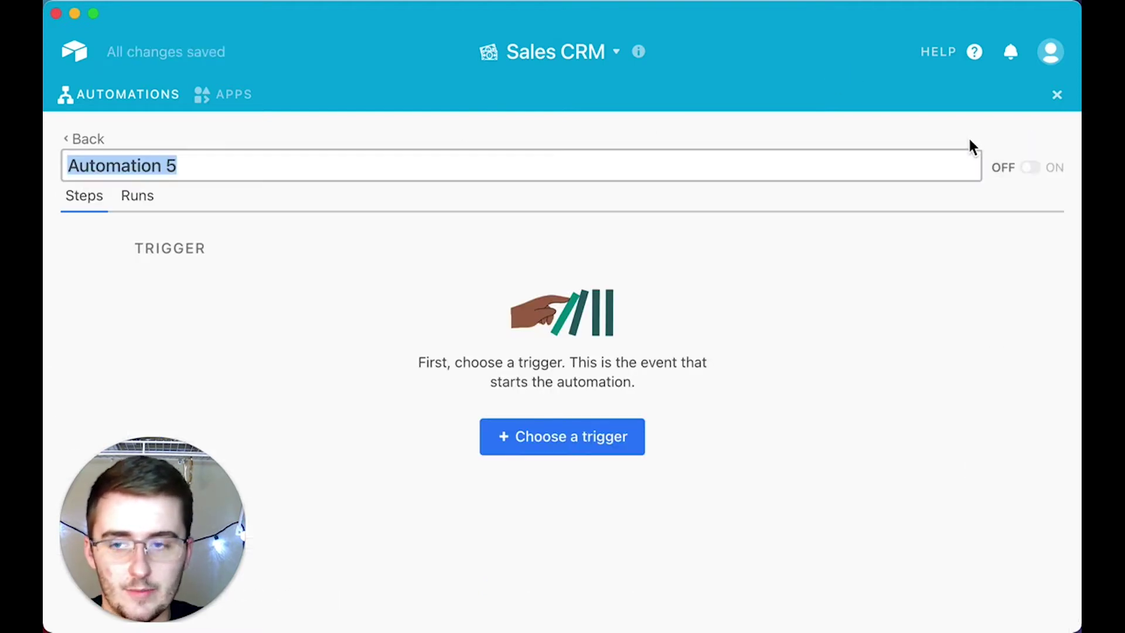
Name the new automation 'AutoAssign Person' and bring up its trigger choices
type("Au")
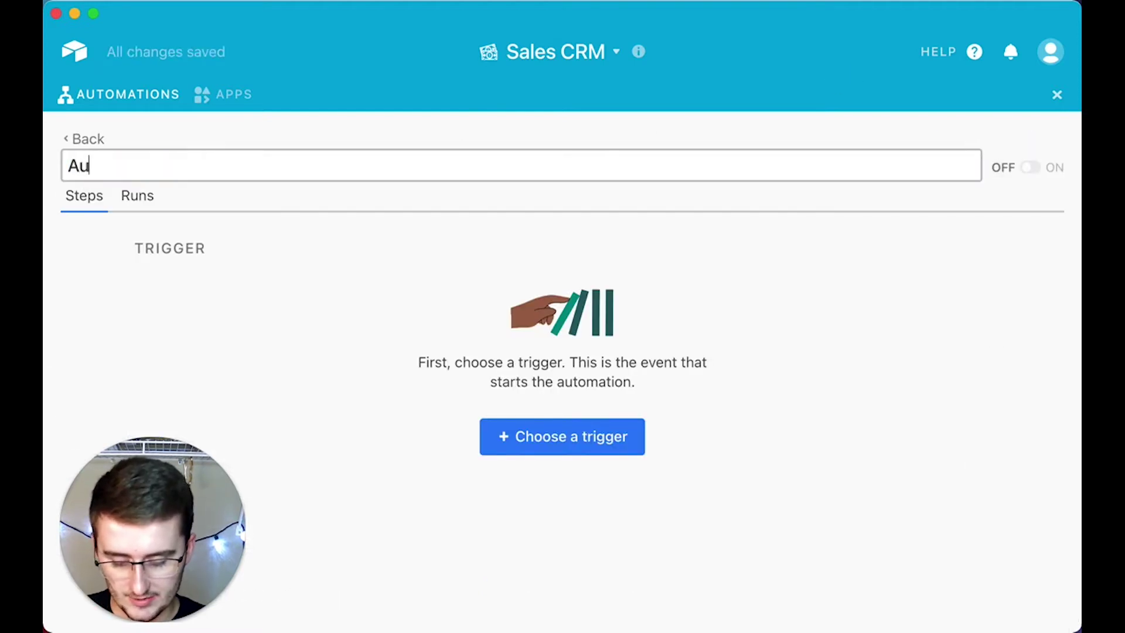
type("toAs")
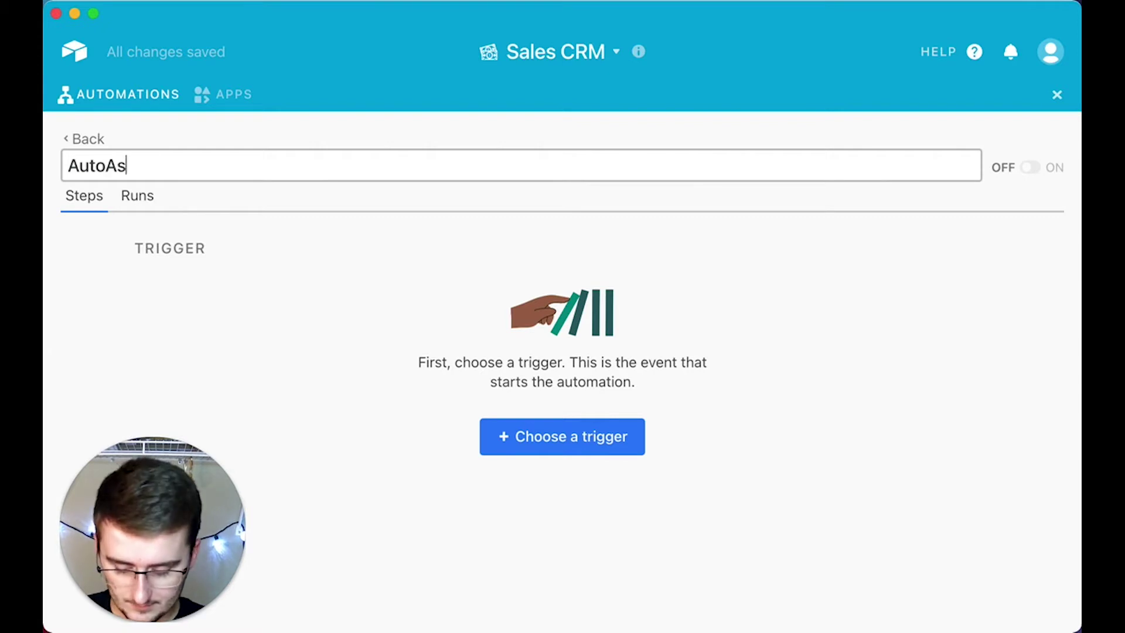
type("sign Person")
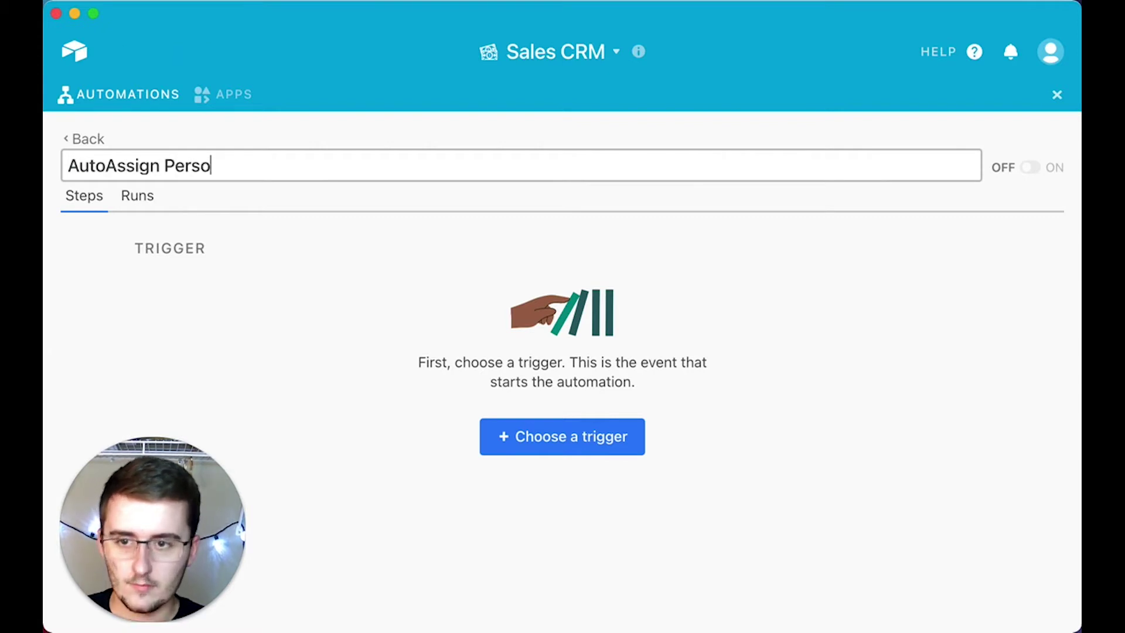
left_click(602, 446)
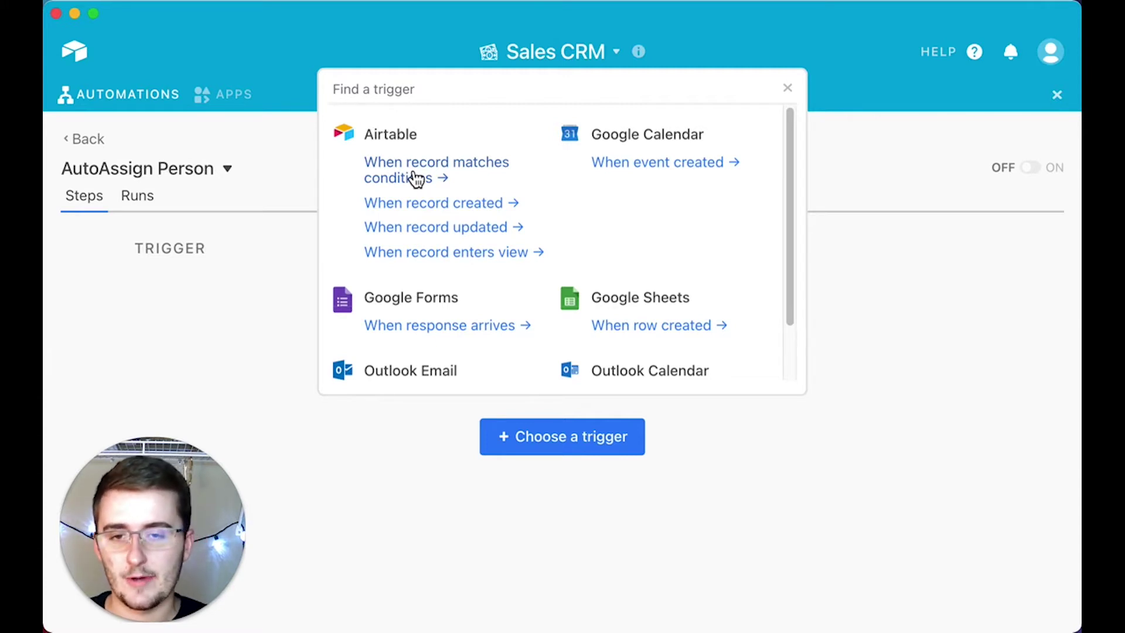
Pick the 'When record matches conditions' trigger from the trigger list
scroll(416, 179, "down", 2)
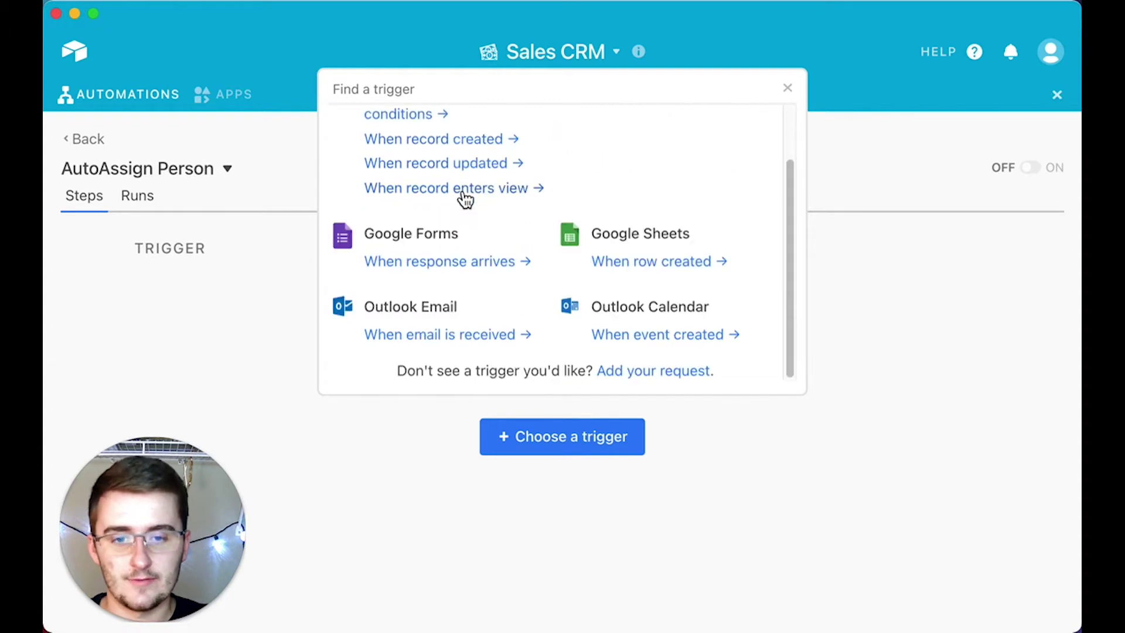
scroll(464, 198, "up", 2)
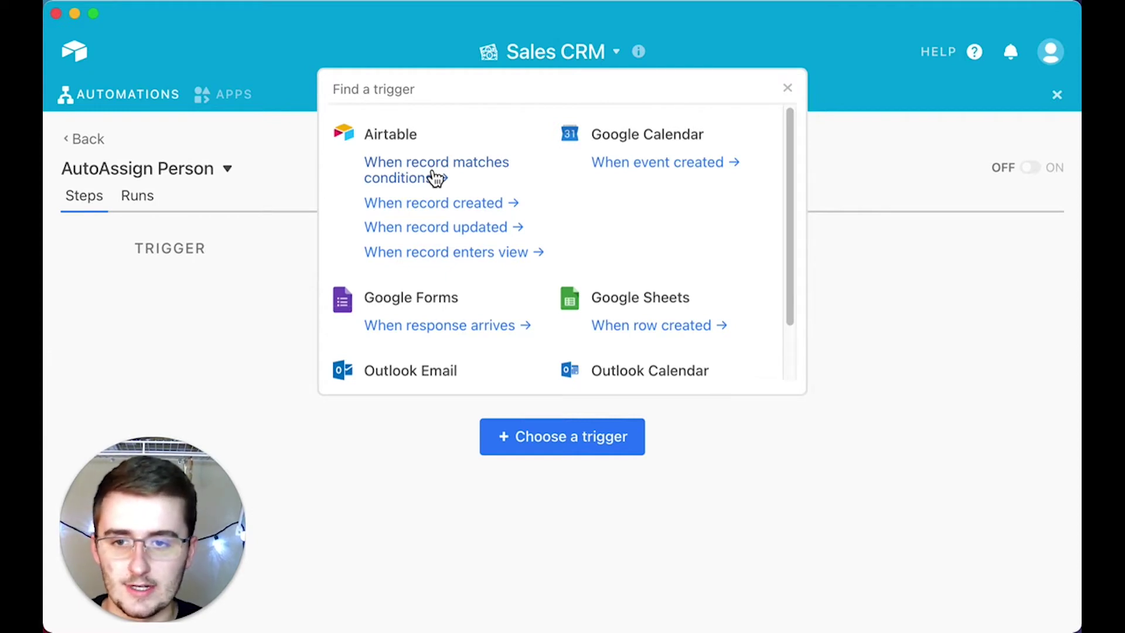
left_click(436, 178)
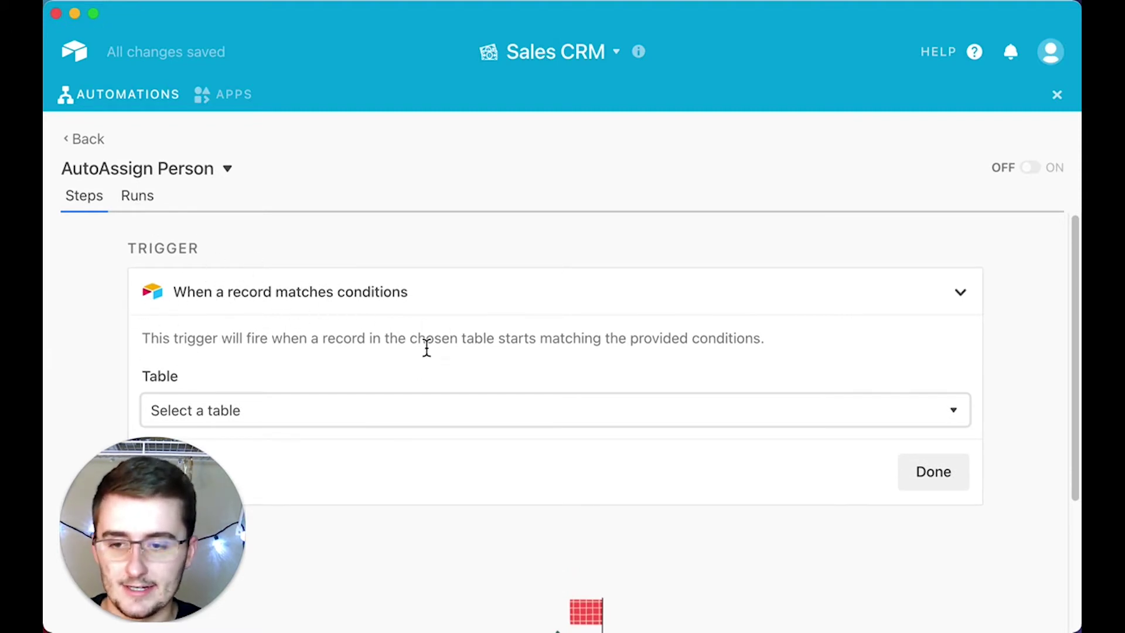
Make the trigger watch the Opportunities table with the condition Status is Proposal
left_click(432, 414)
left_click(213, 227)
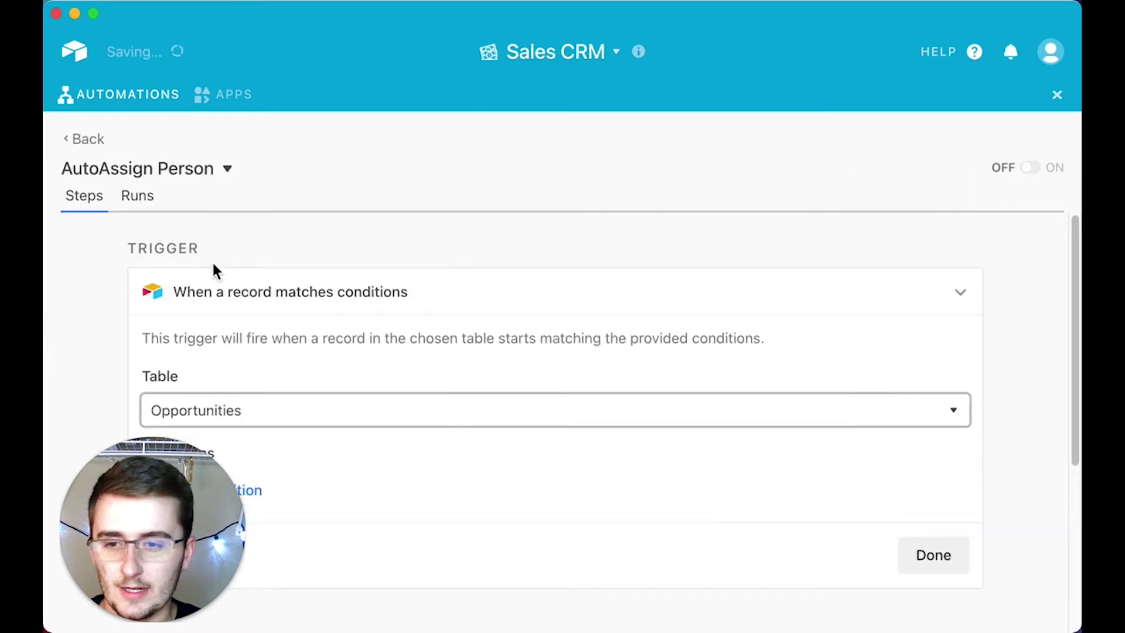
scroll(310, 343, "down", 1)
scroll(322, 419, "down", 4)
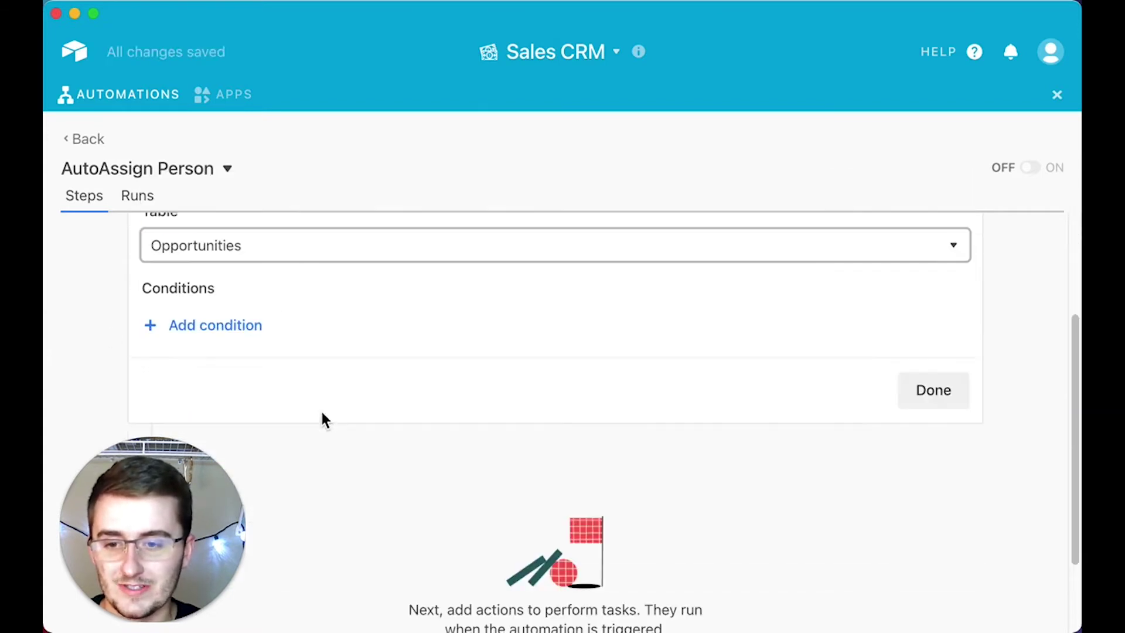
left_click(196, 324)
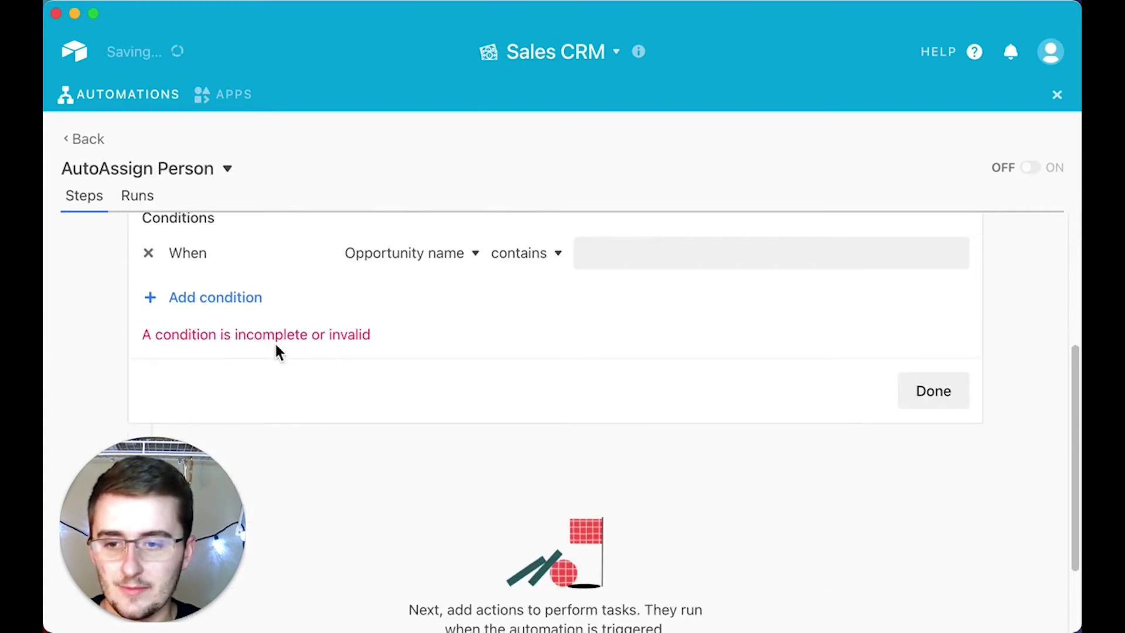
left_click(445, 254)
left_click(420, 398)
left_click(658, 252)
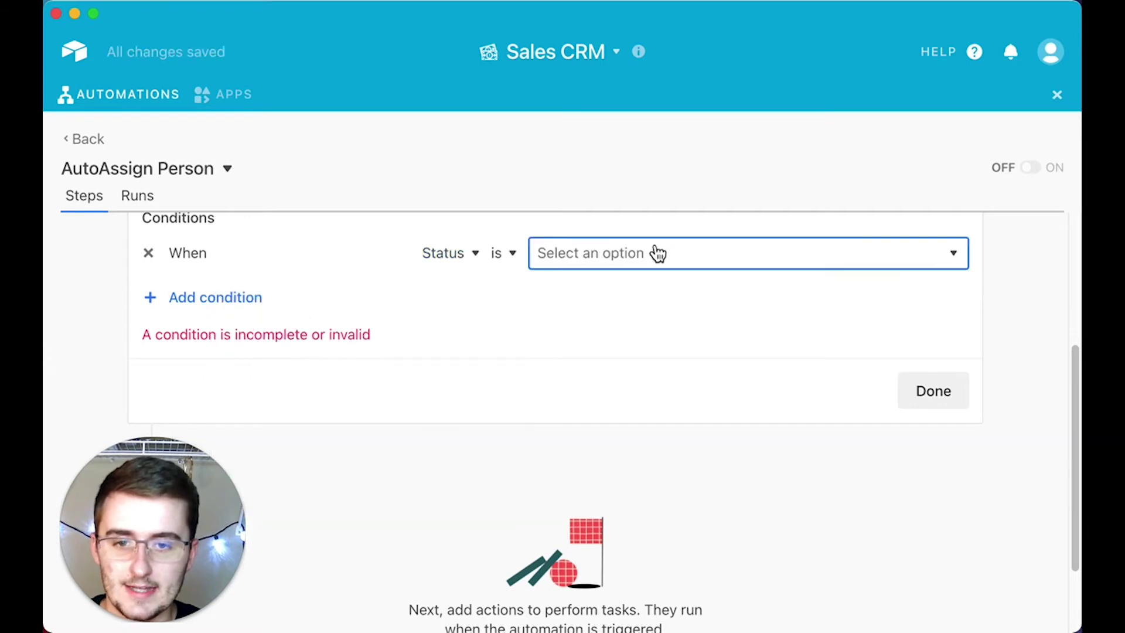
left_click(631, 352)
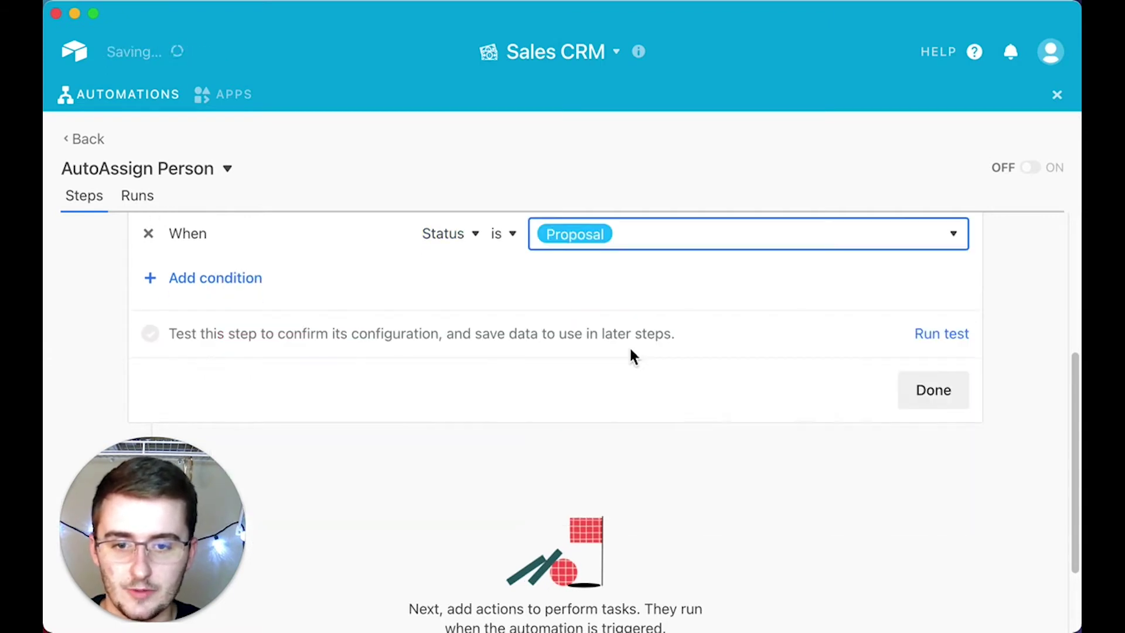
left_click(603, 251)
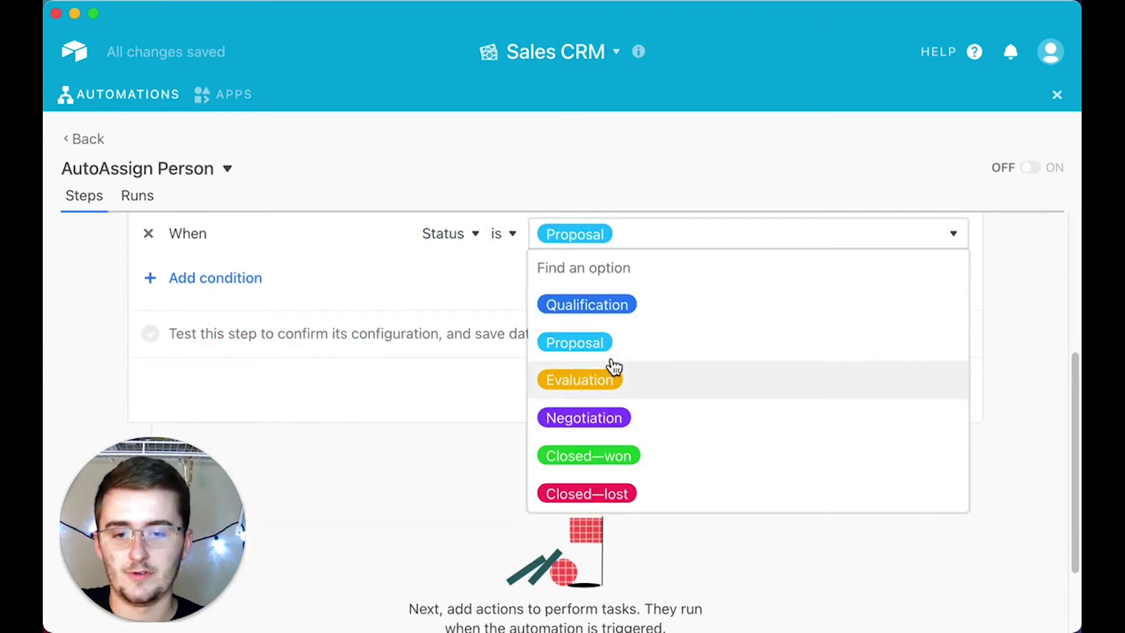
Add a second trigger condition based on the Account field
left_click(474, 291)
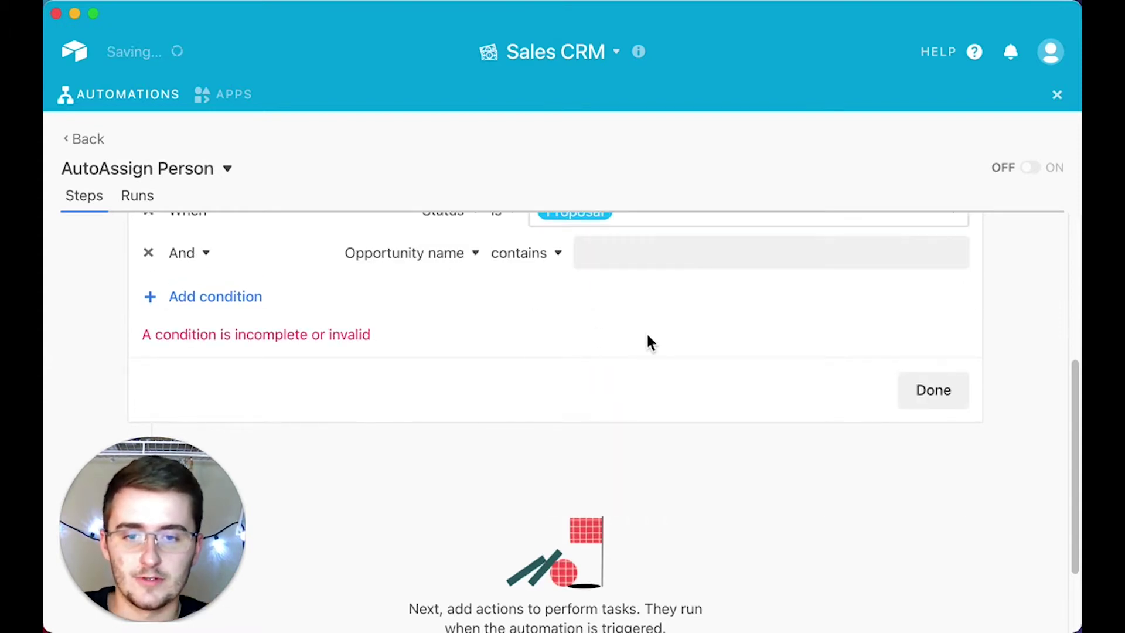
left_click(148, 252)
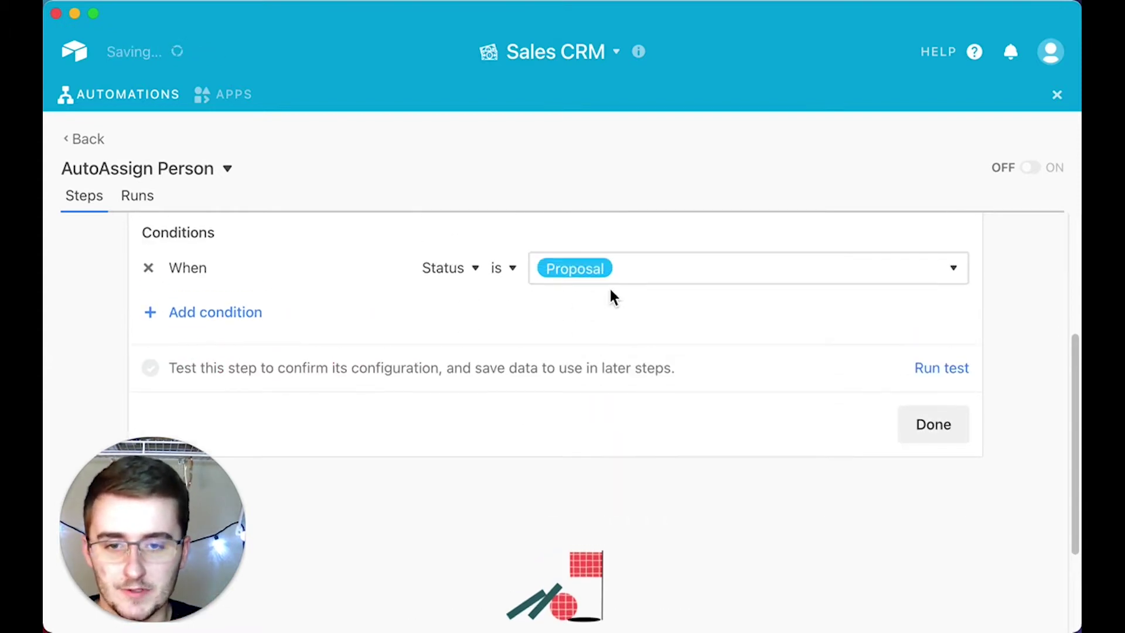
left_click(194, 324)
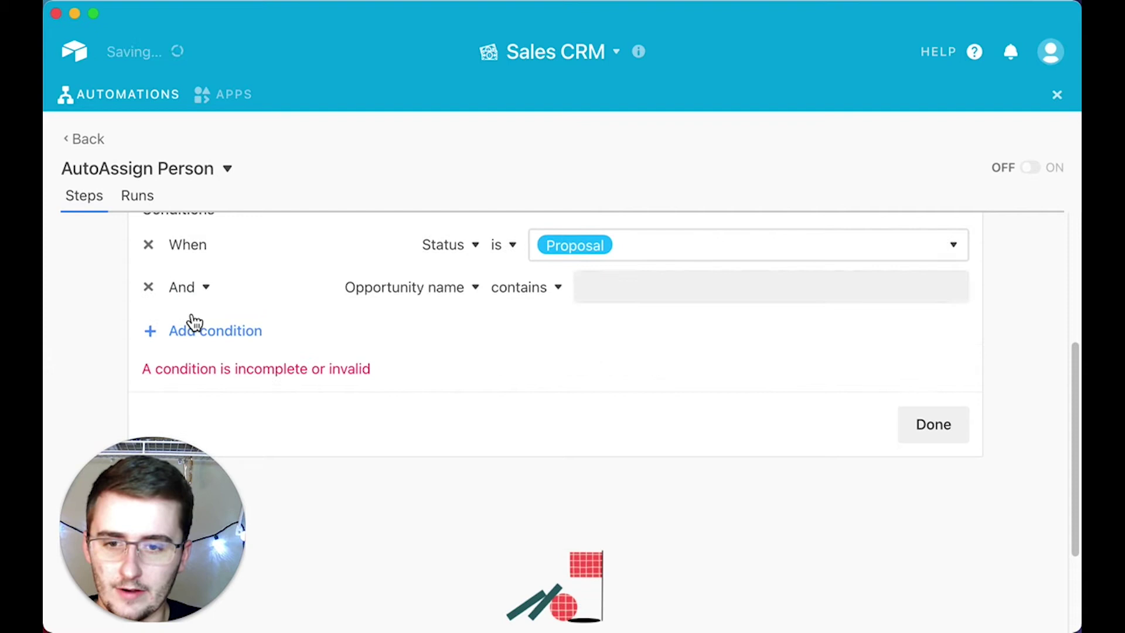
left_click(429, 298)
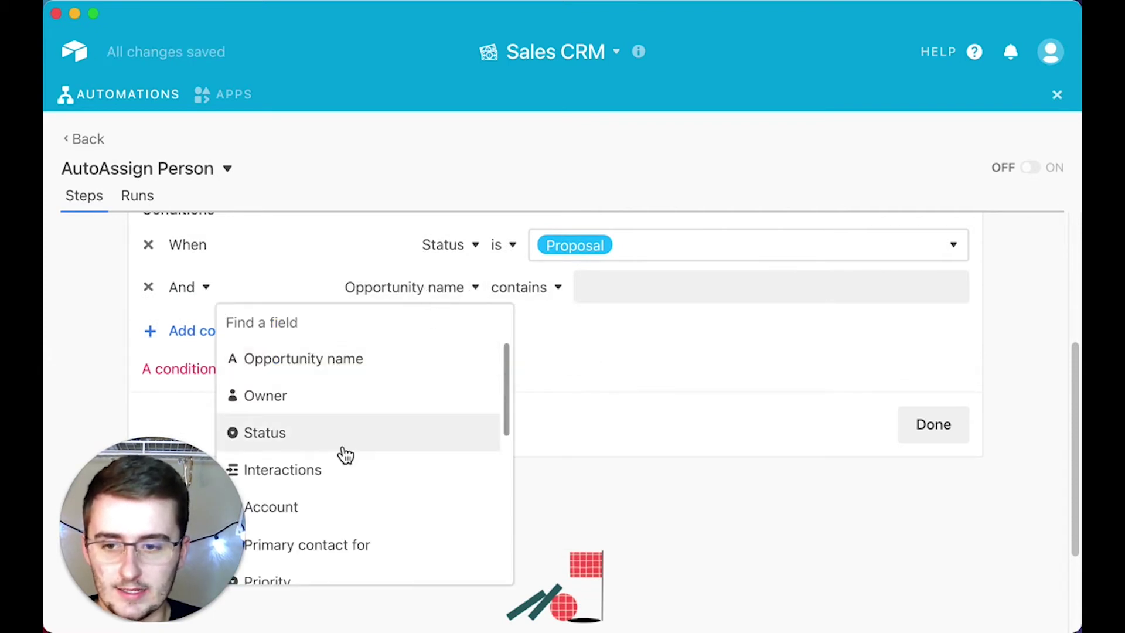
scroll(345, 455, "down", 1)
scroll(346, 455, "up", 1)
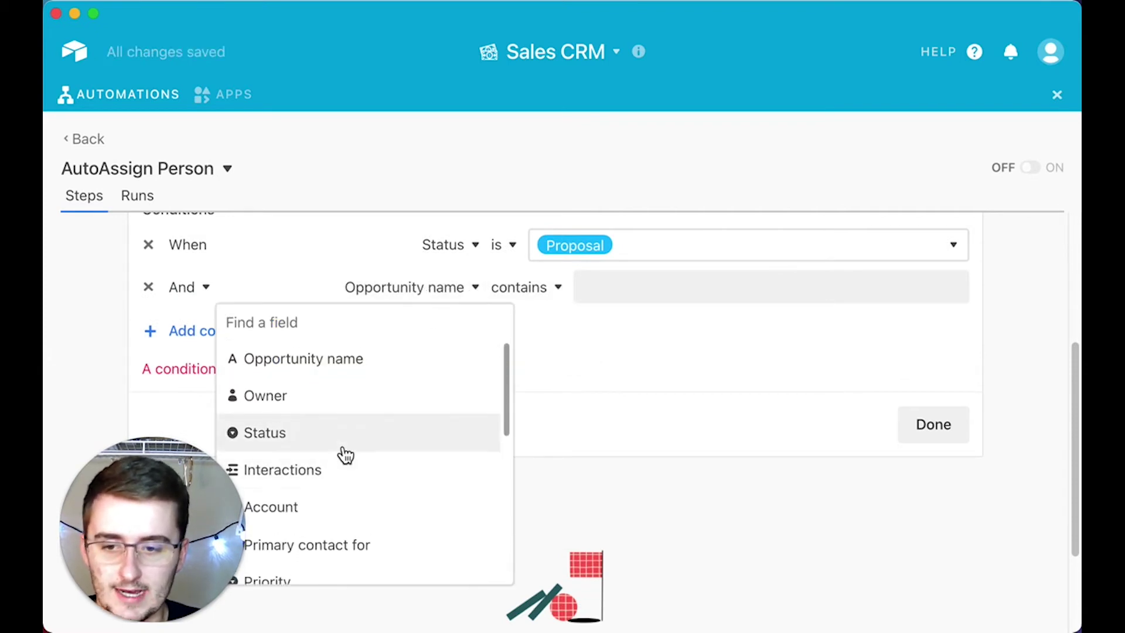
scroll(345, 455, "down", 1)
scroll(346, 456, "down", 4)
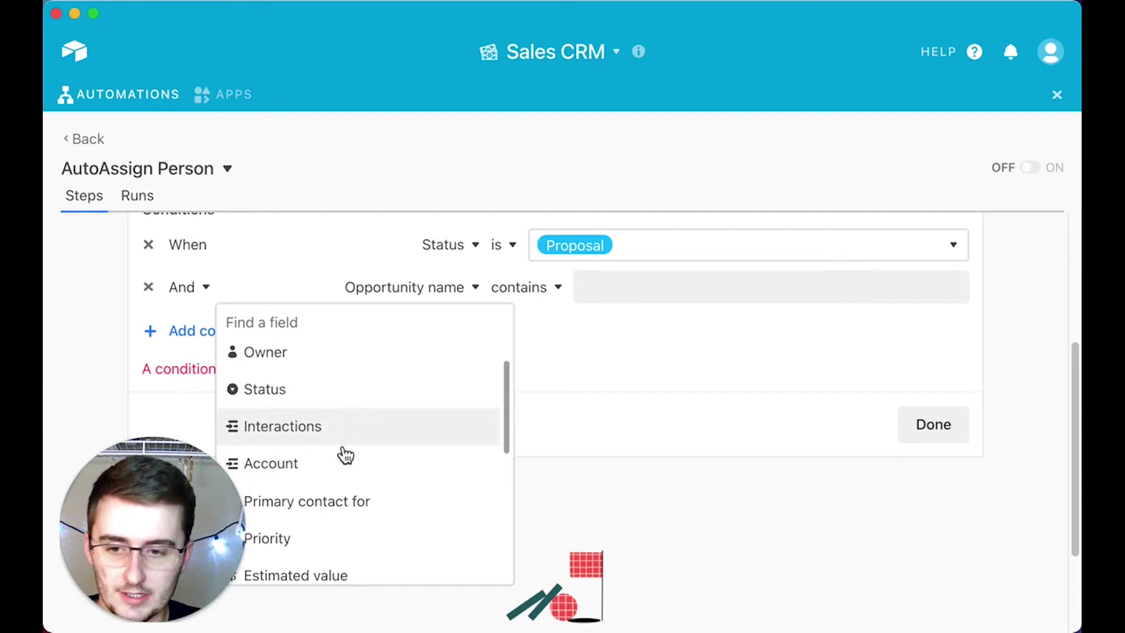
left_click(346, 456)
left_click(527, 287)
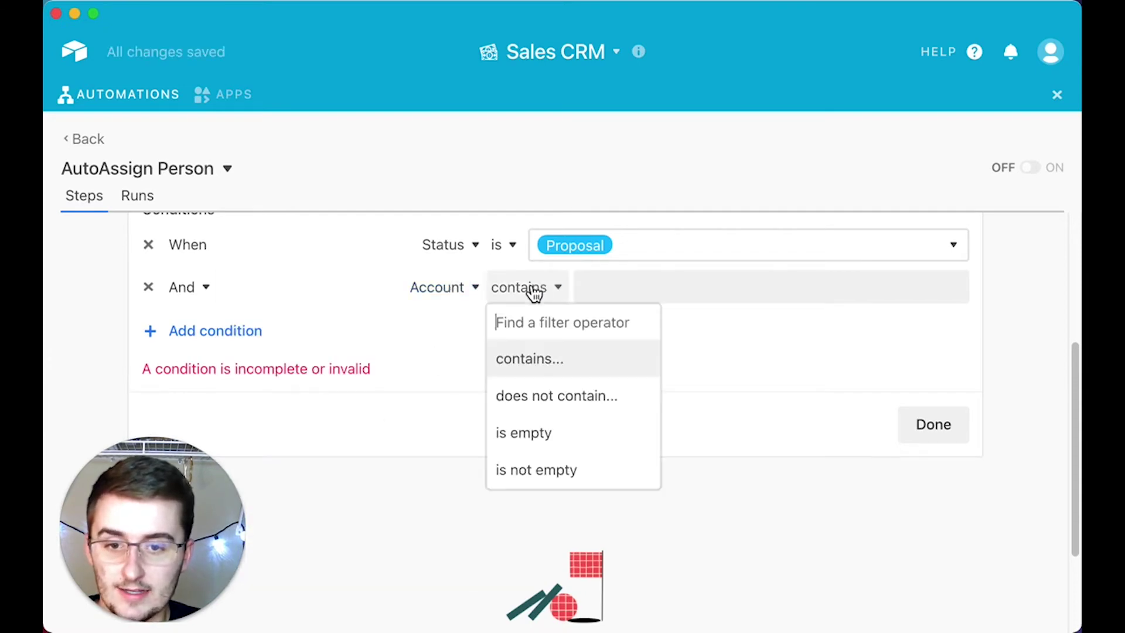
Set Account to 'is not empty' and add an Estimated value 'is not empty' condition
left_click(538, 469)
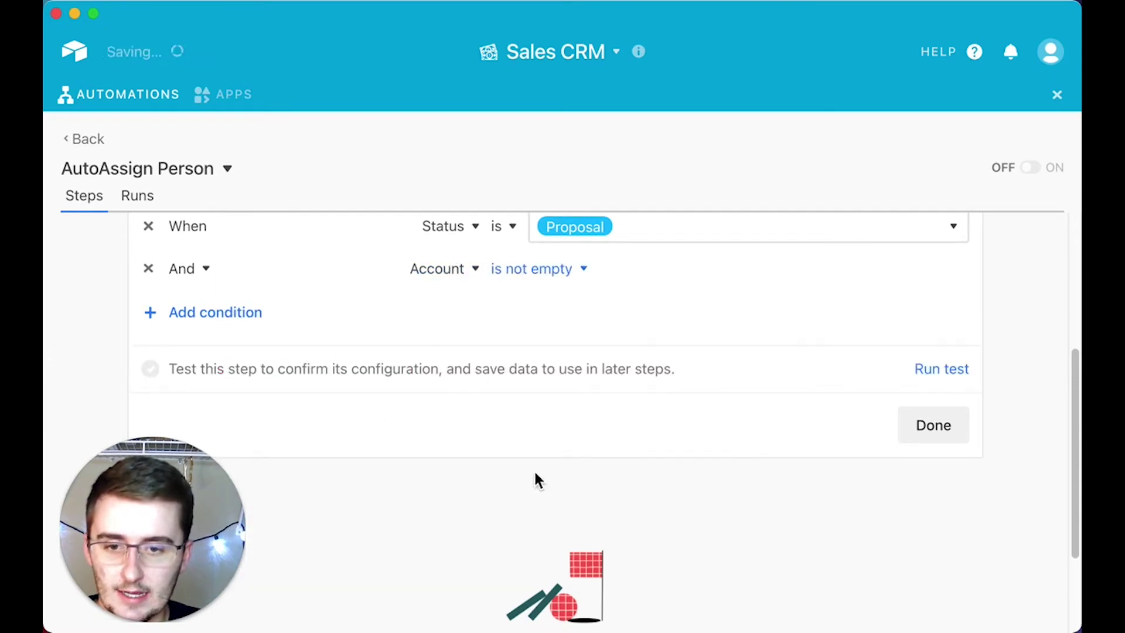
left_click(223, 329)
left_click(441, 289)
scroll(463, 461, "down", 3)
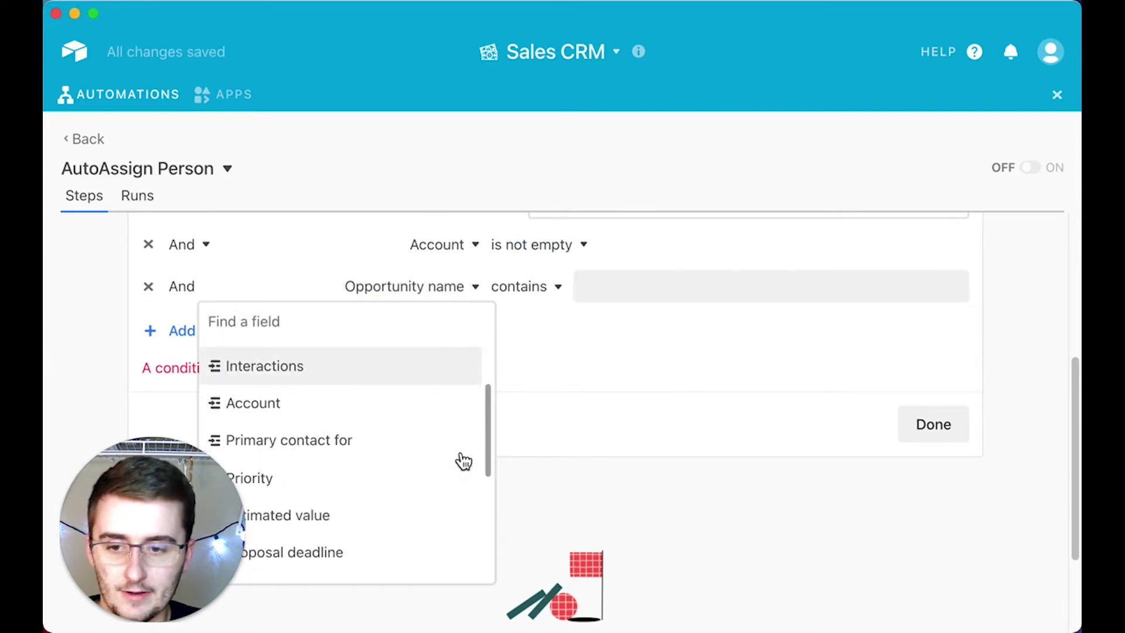
scroll(463, 461, "down", 6)
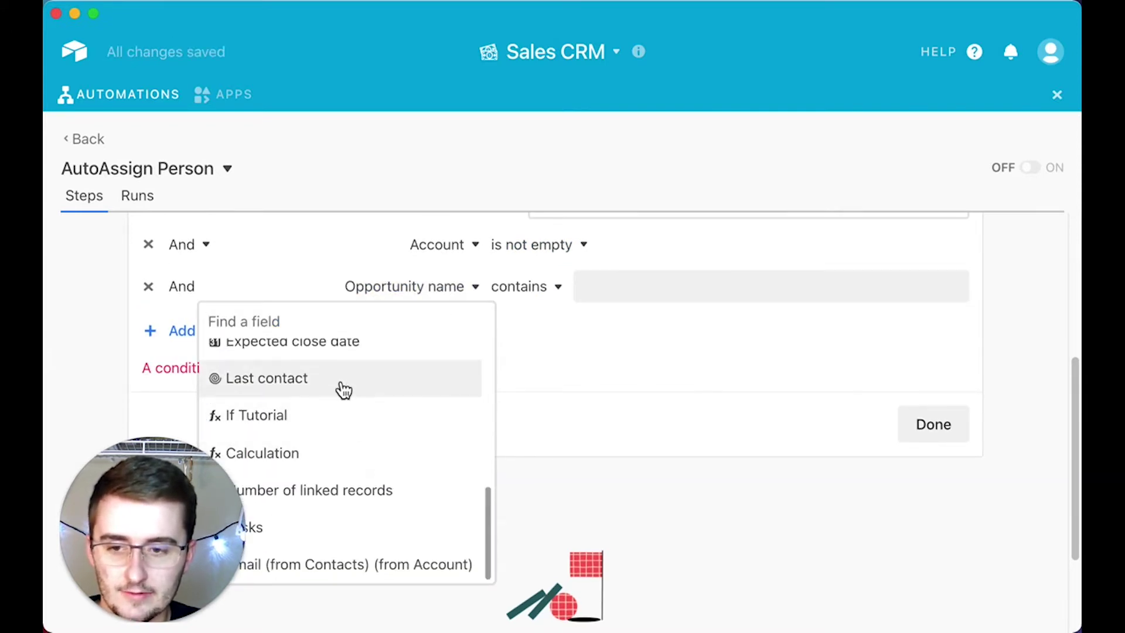
scroll(343, 389, "up", 3)
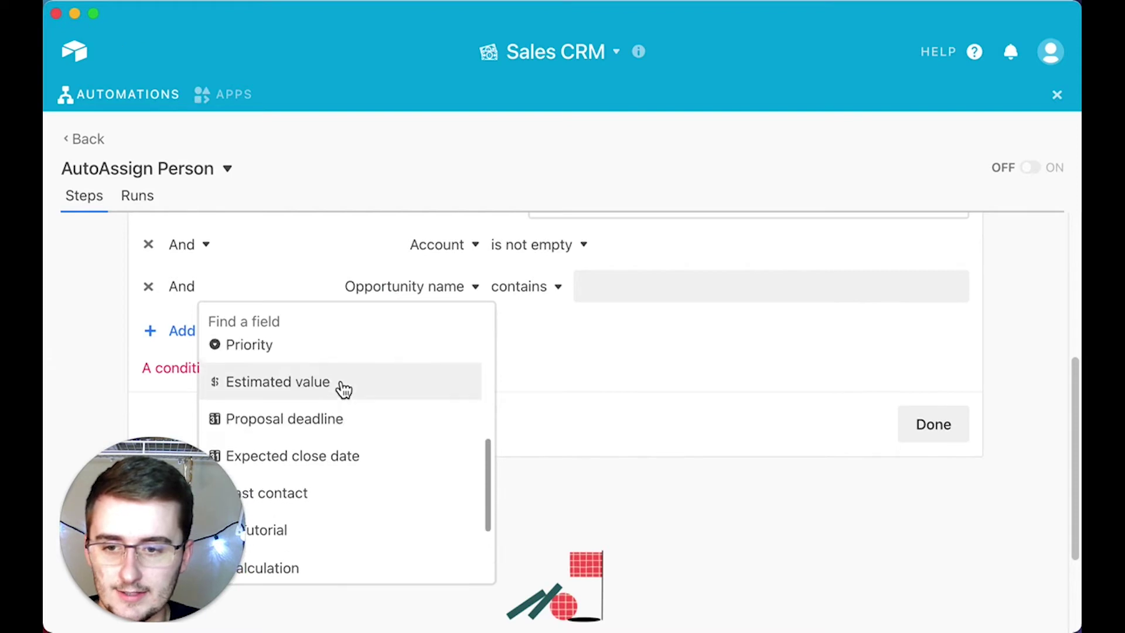
scroll(343, 389, "up", 3)
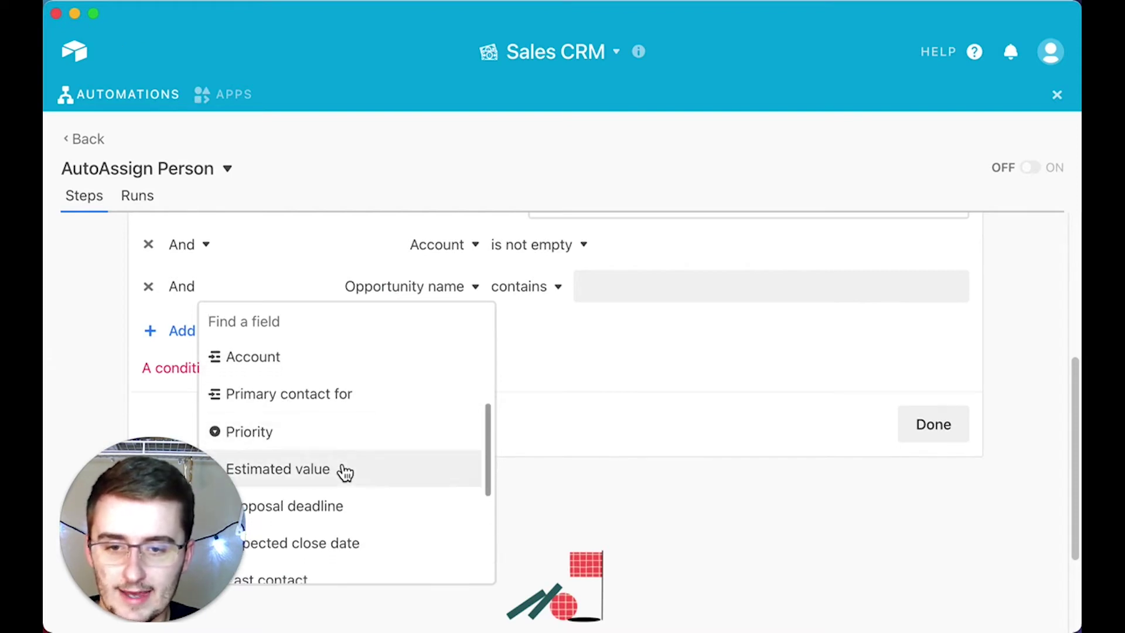
left_click(345, 472)
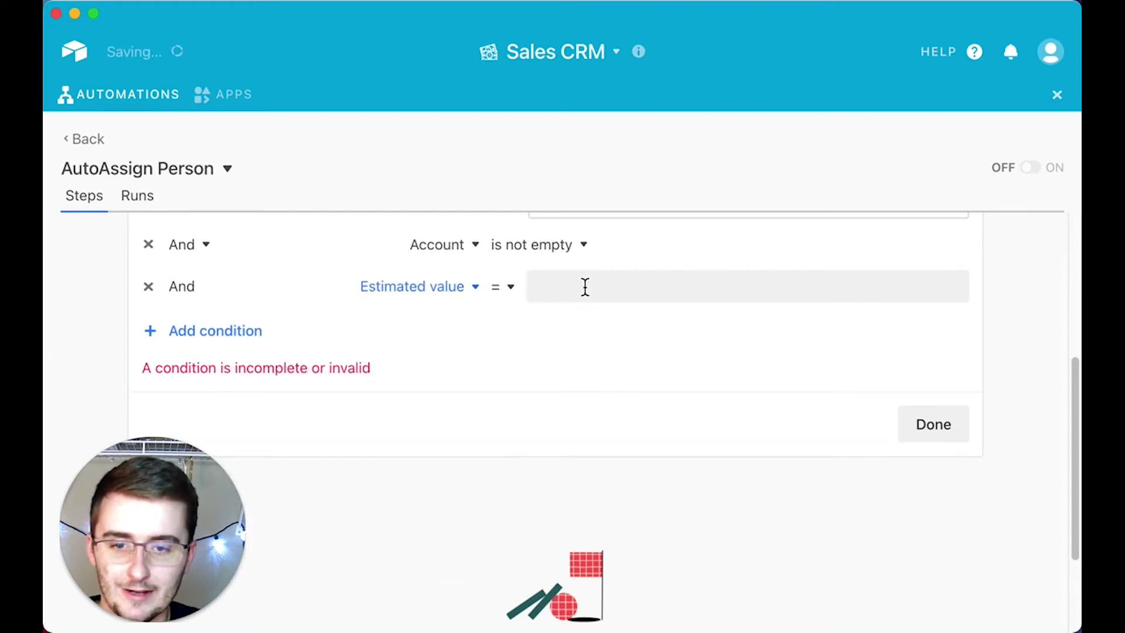
left_click(512, 287)
scroll(544, 475, "down", 1)
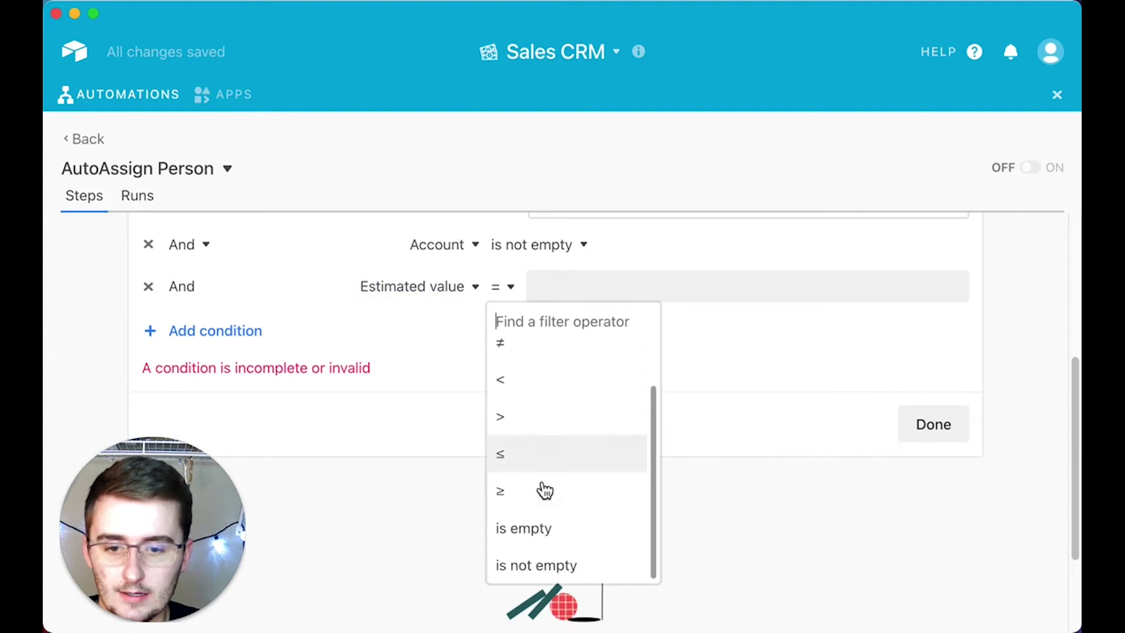
left_click(556, 565)
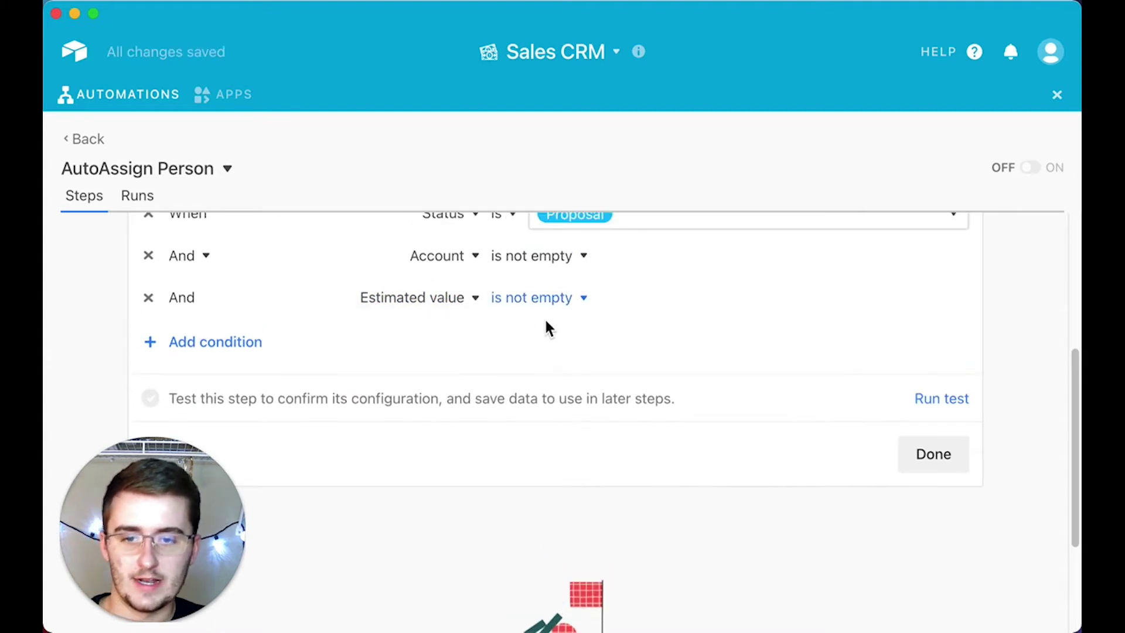
scroll(549, 328, "up", 5)
scroll(548, 328, "down", 4)
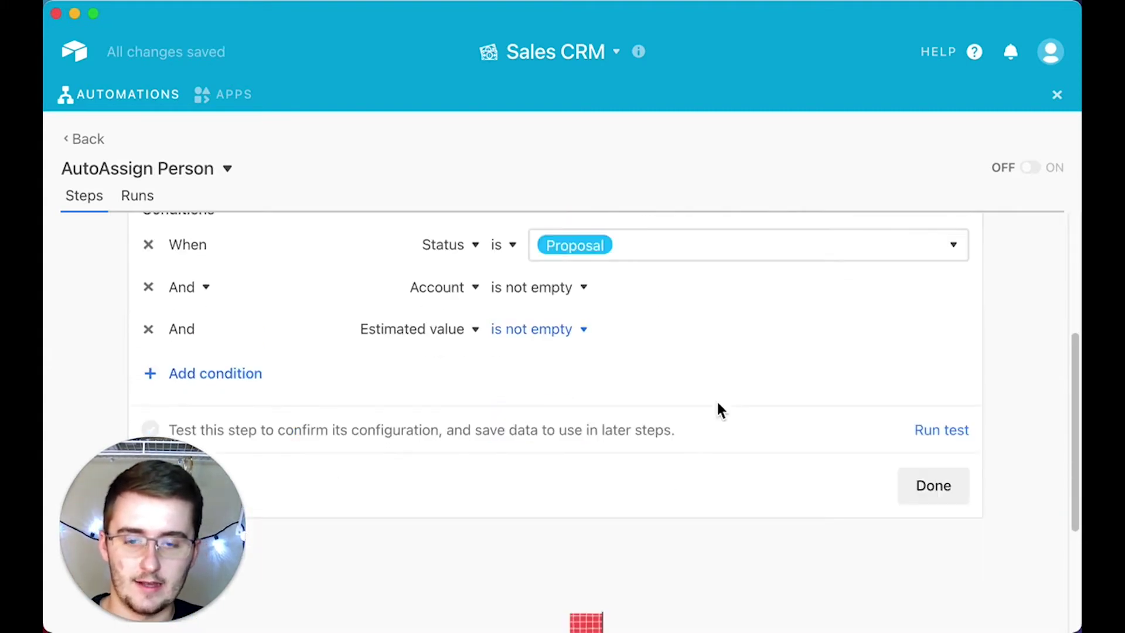
Run the trigger test until it succeeds, then finish the trigger with Done
left_click(953, 434)
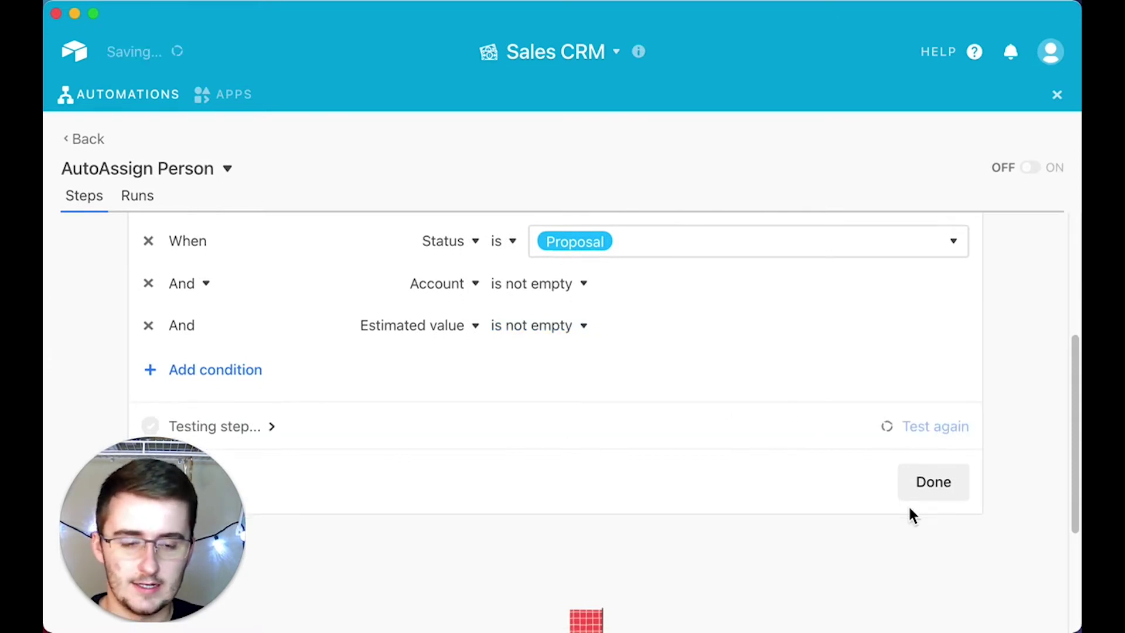
scroll(914, 498, "down", 1)
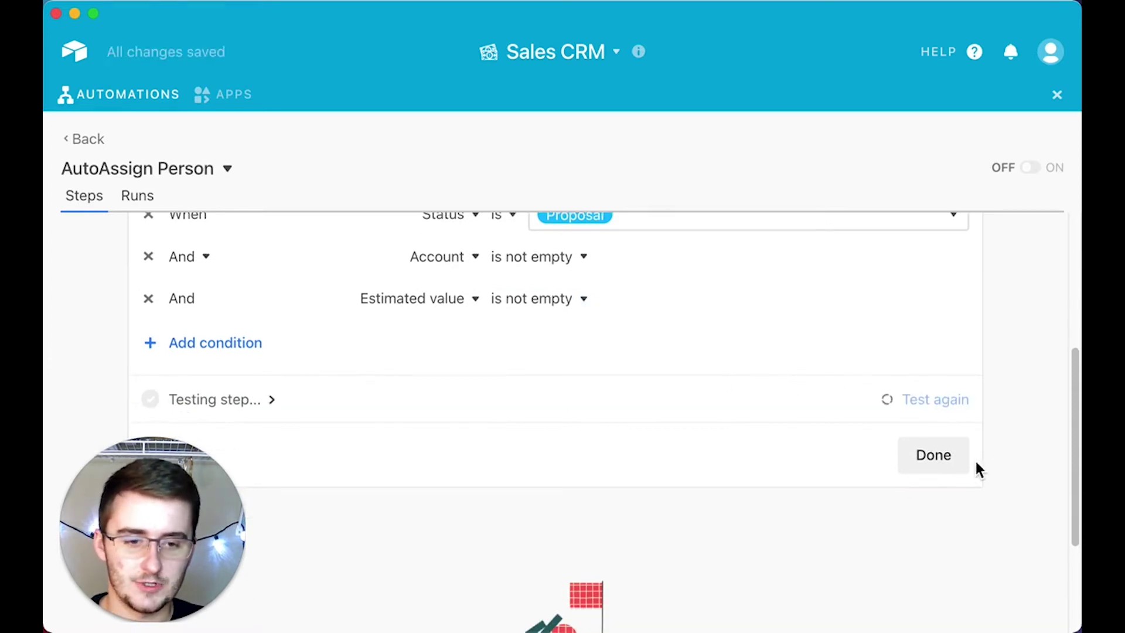
left_click(943, 463)
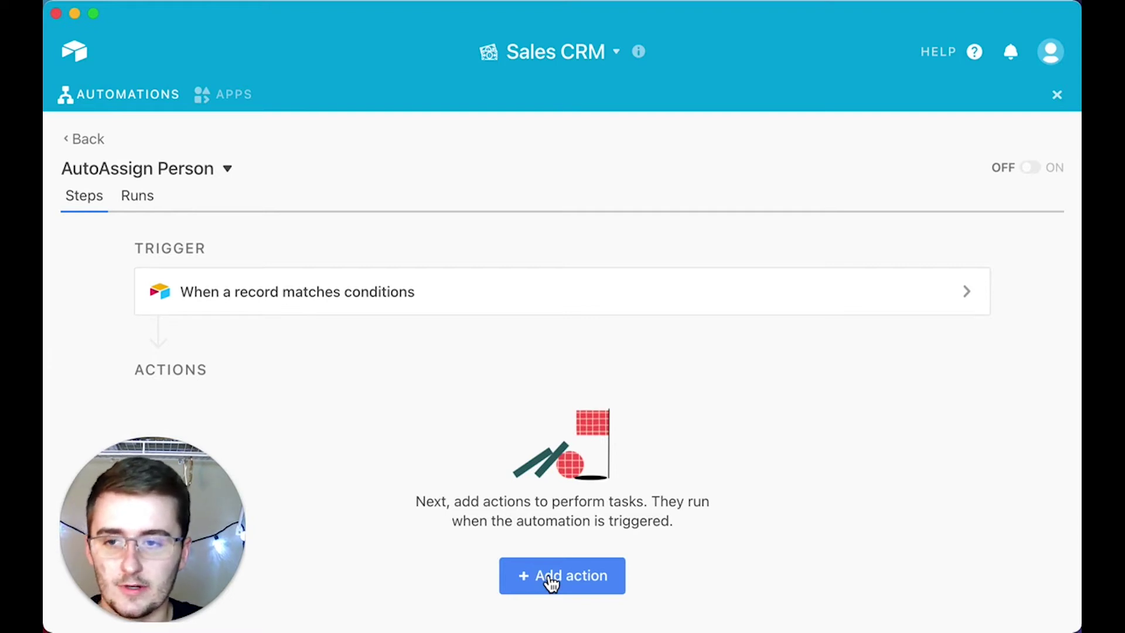
Add a Create record action targeting the Tasks table
left_click(551, 580)
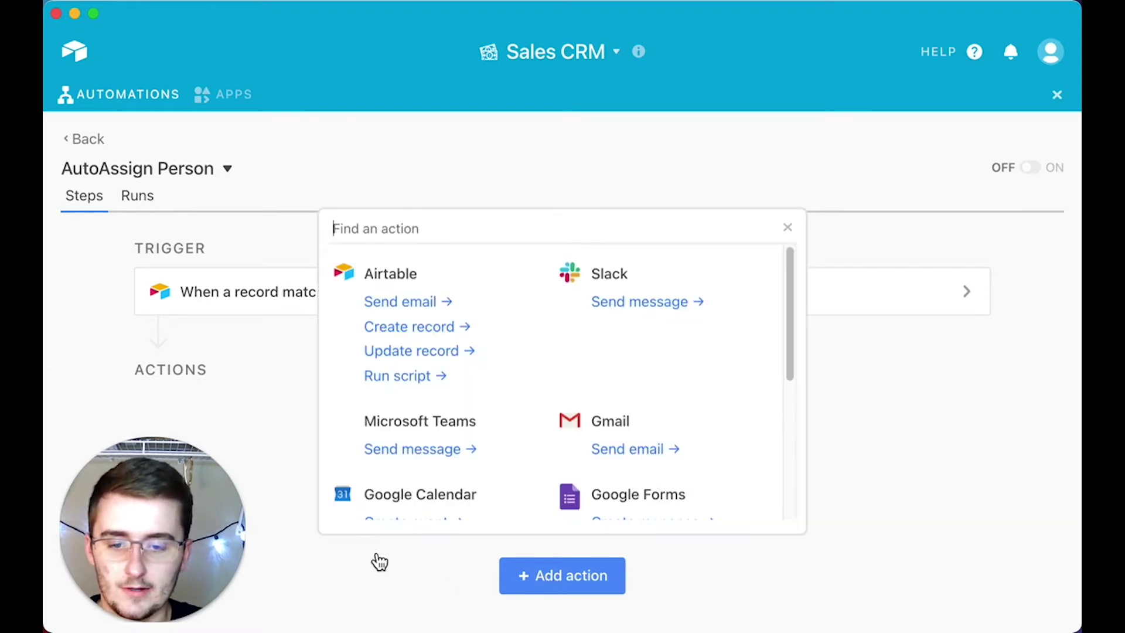
left_click(404, 328)
left_click(311, 445)
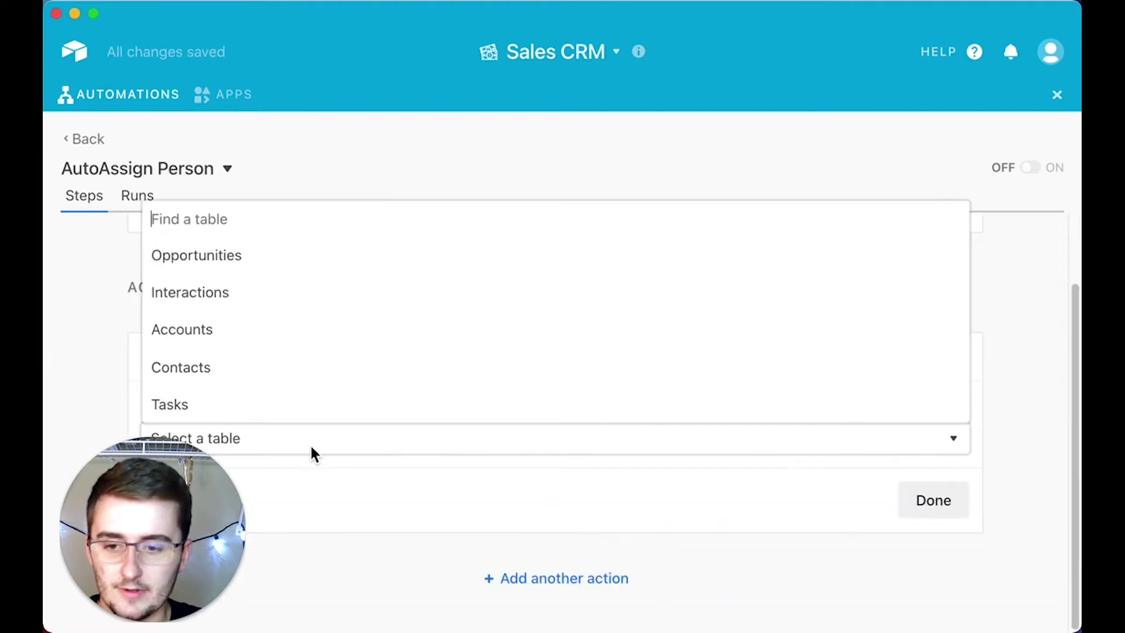
left_click(286, 407)
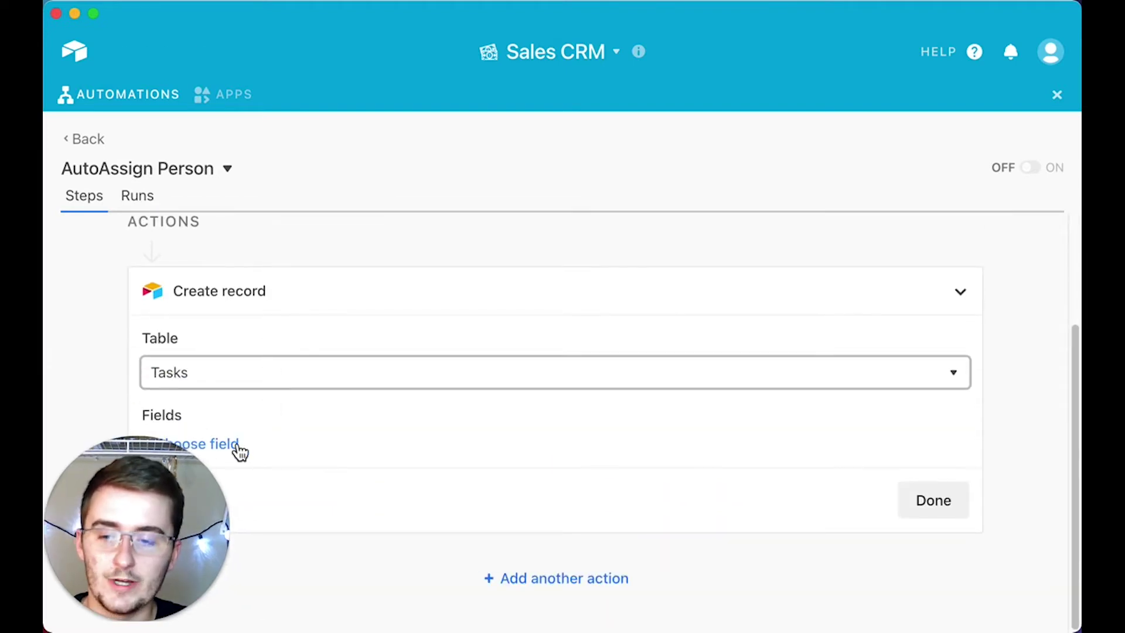
Add the Task name, Collaborator and Opportunities fields to the action
left_click(237, 446)
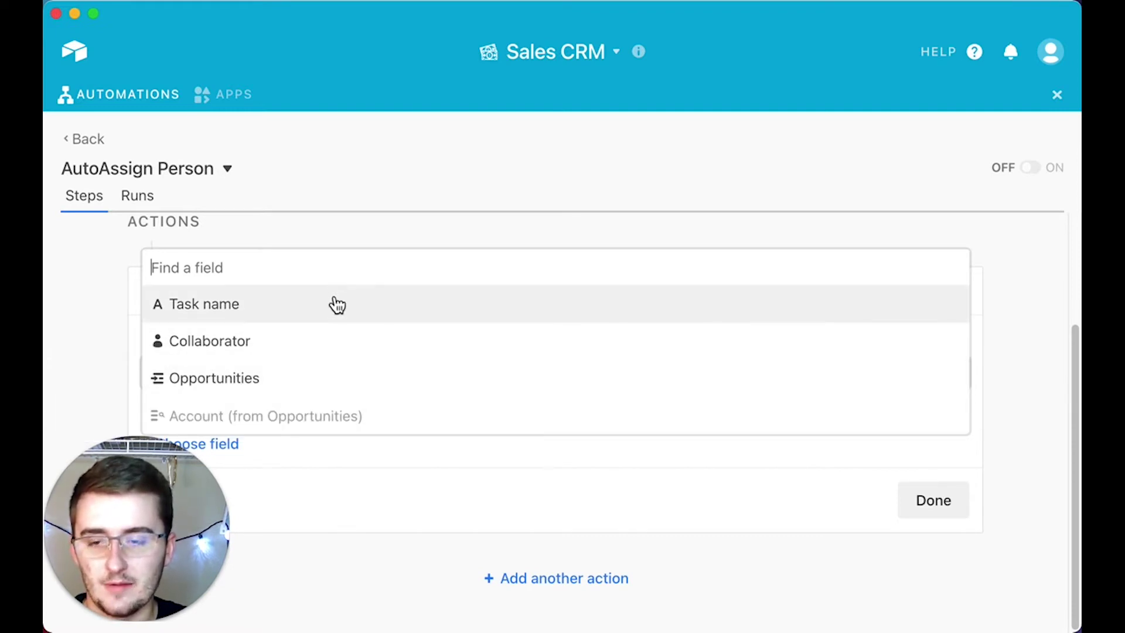
left_click(334, 304)
scroll(293, 448, "down", 3)
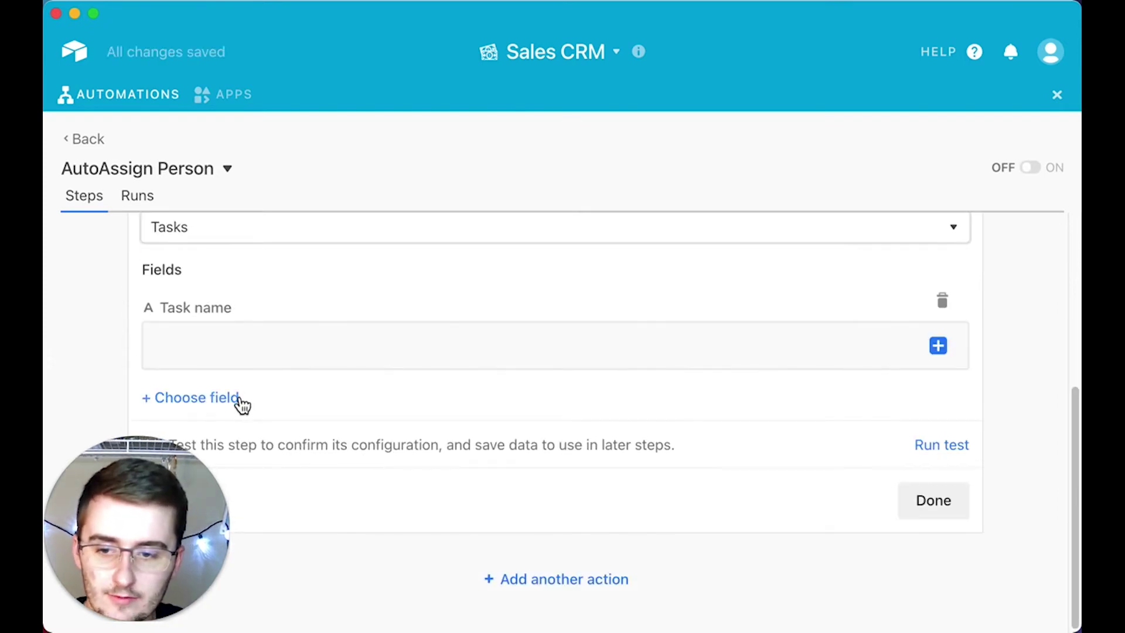
left_click(239, 399)
left_click(289, 495)
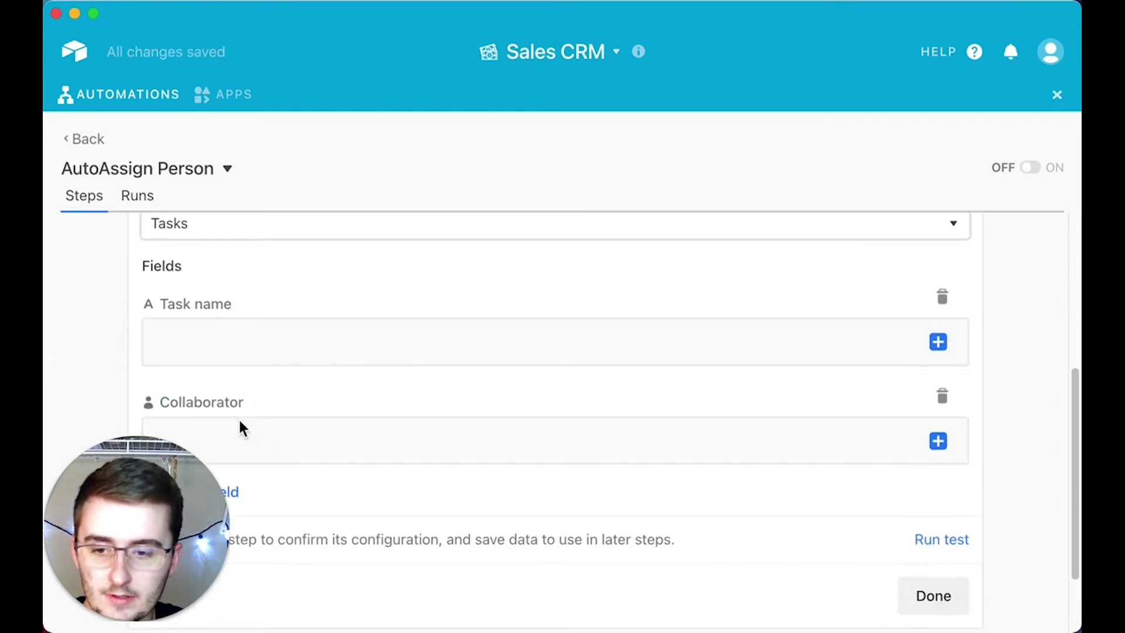
scroll(241, 427, "down", 2)
left_click(241, 403)
left_click(309, 493)
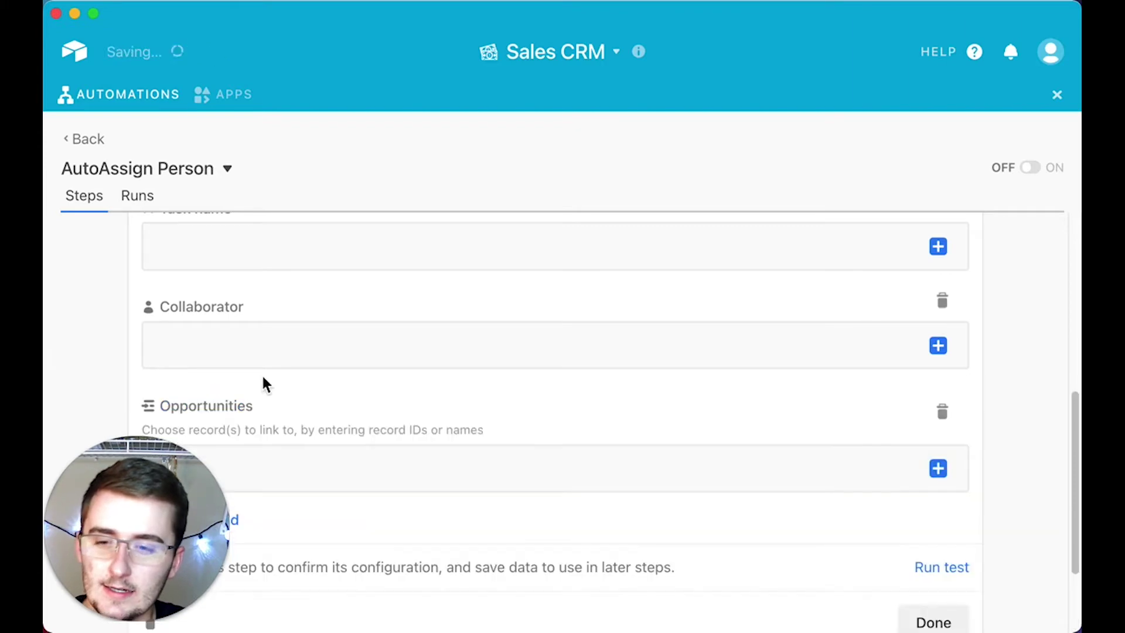
scroll(263, 378, "up", 1)
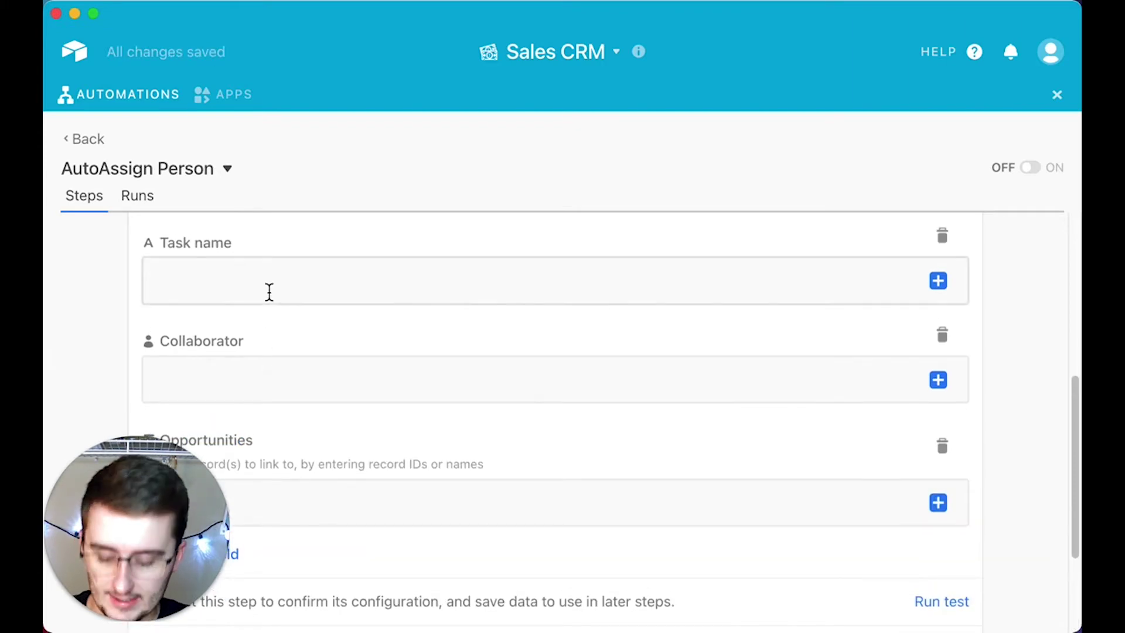
Enter 'Task 1 - Create Proposal' in the action's Task name field
type("Task ")
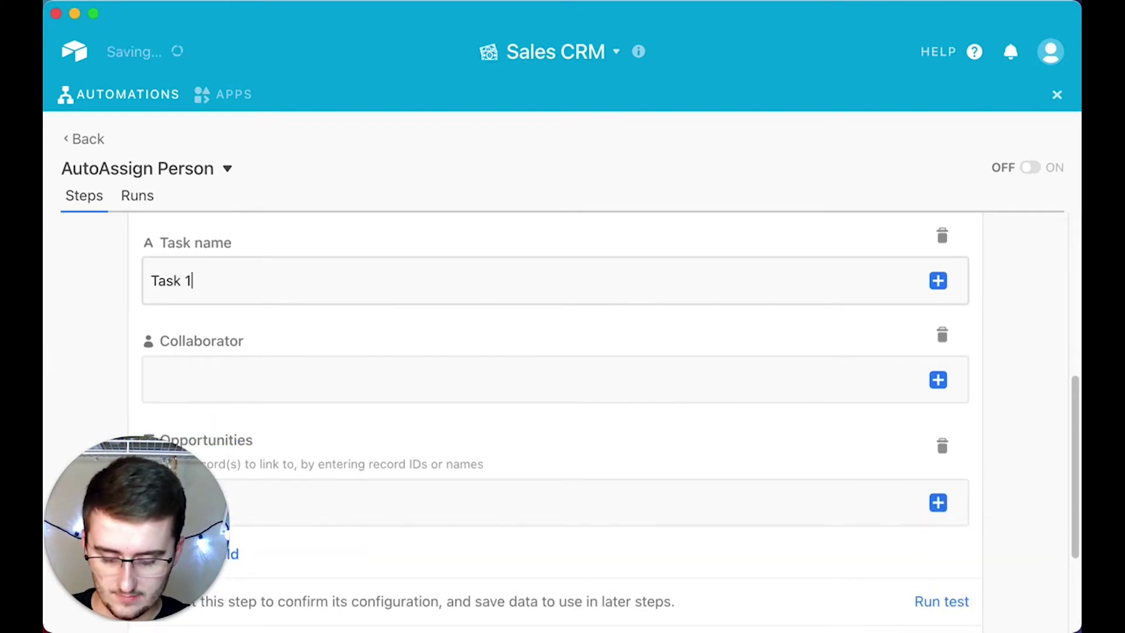
type("1 - Creat")
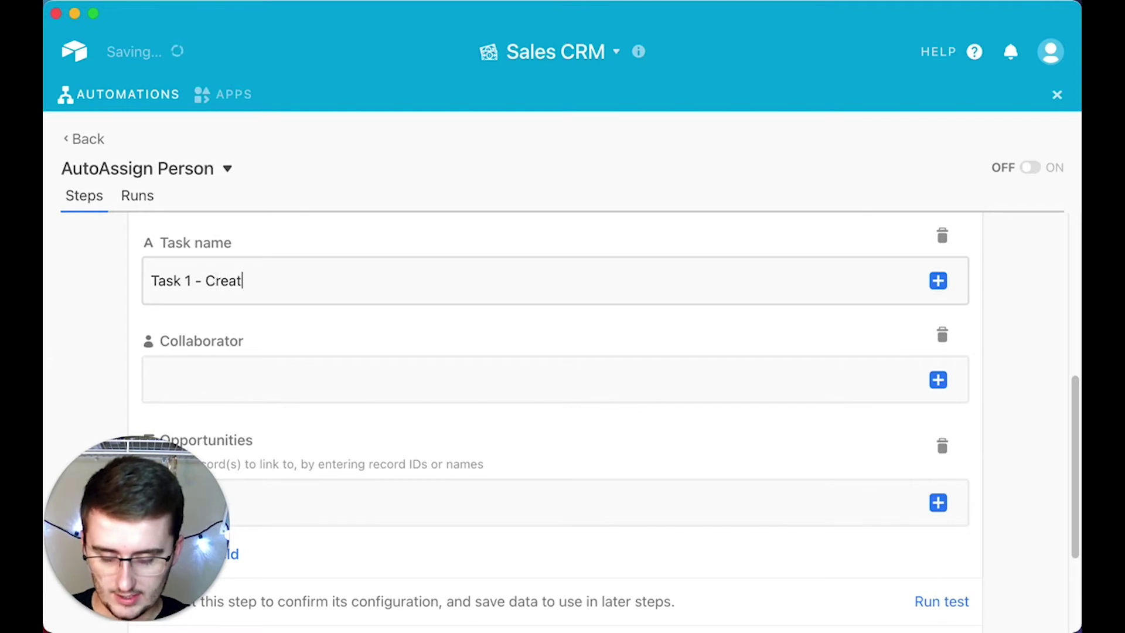
type("e Proposal")
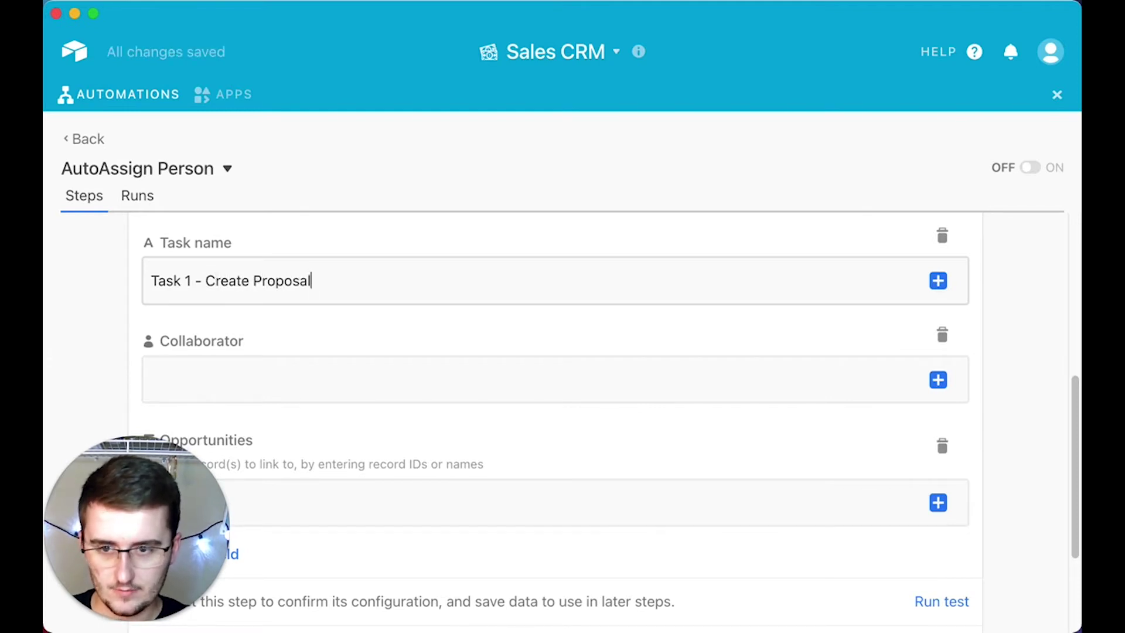
scroll(237, 301, "down", 2)
left_click(236, 301)
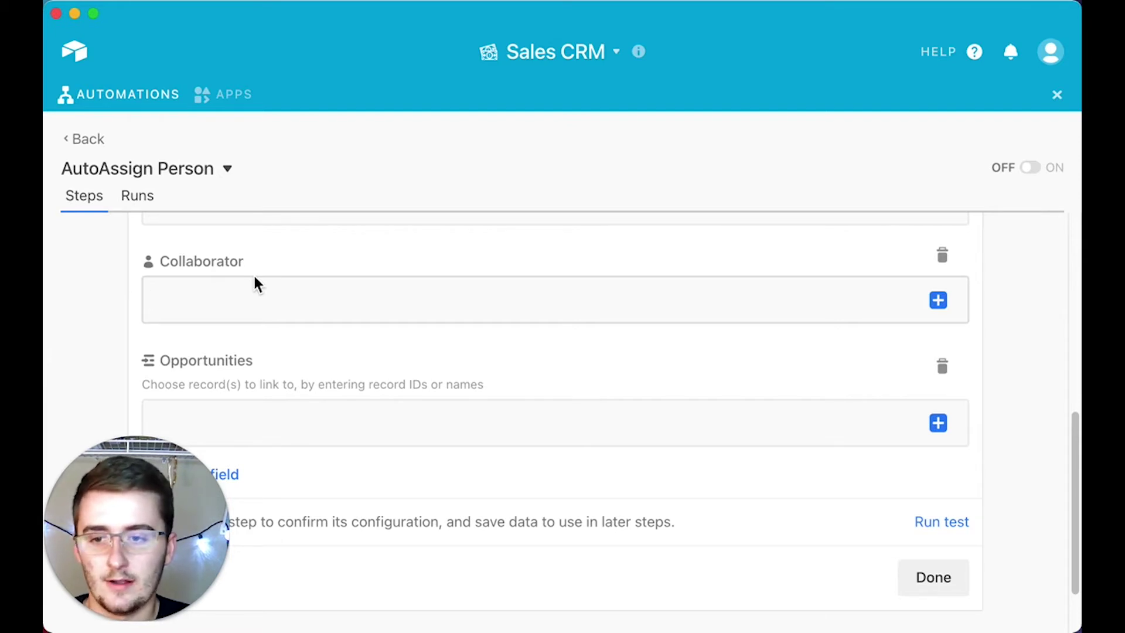
Replace 'Create Proposal' with 'Send Email with Proposal' in the Task name
scroll(253, 284, "up", 7)
scroll(252, 293, "down", 3)
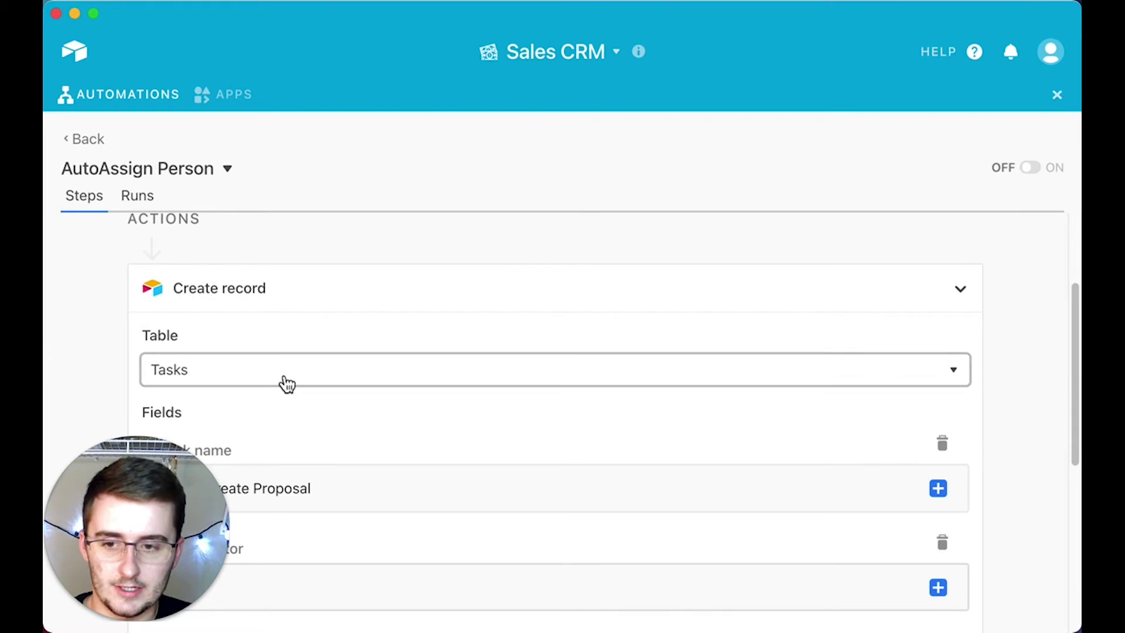
scroll(287, 384, "down", 1)
left_click_drag(316, 457, 210, 452)
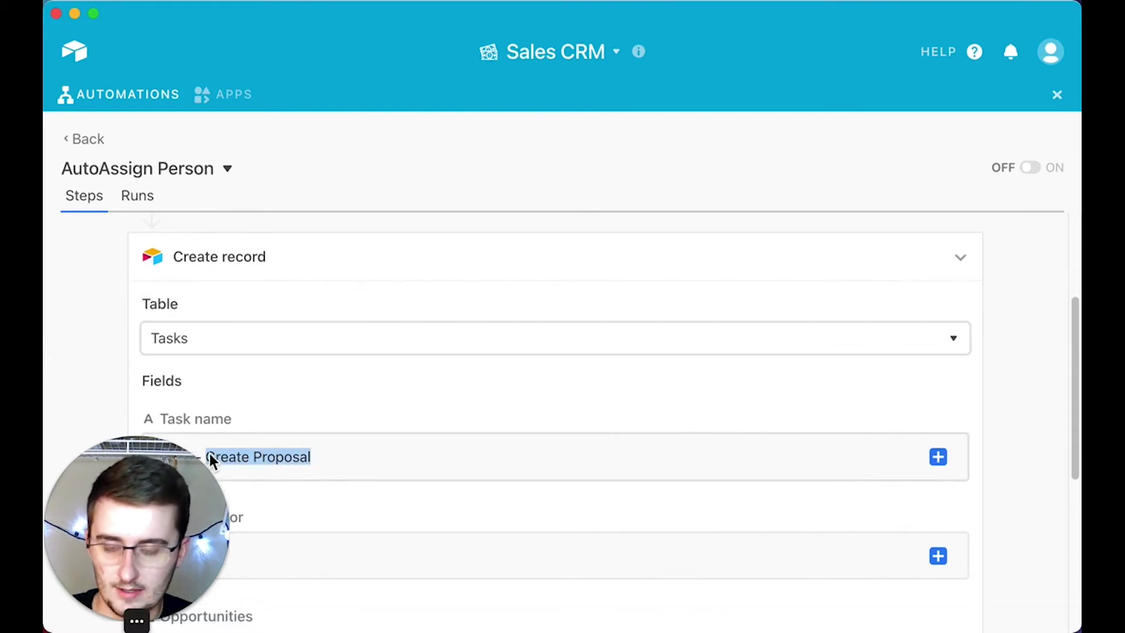
type("Send Ema")
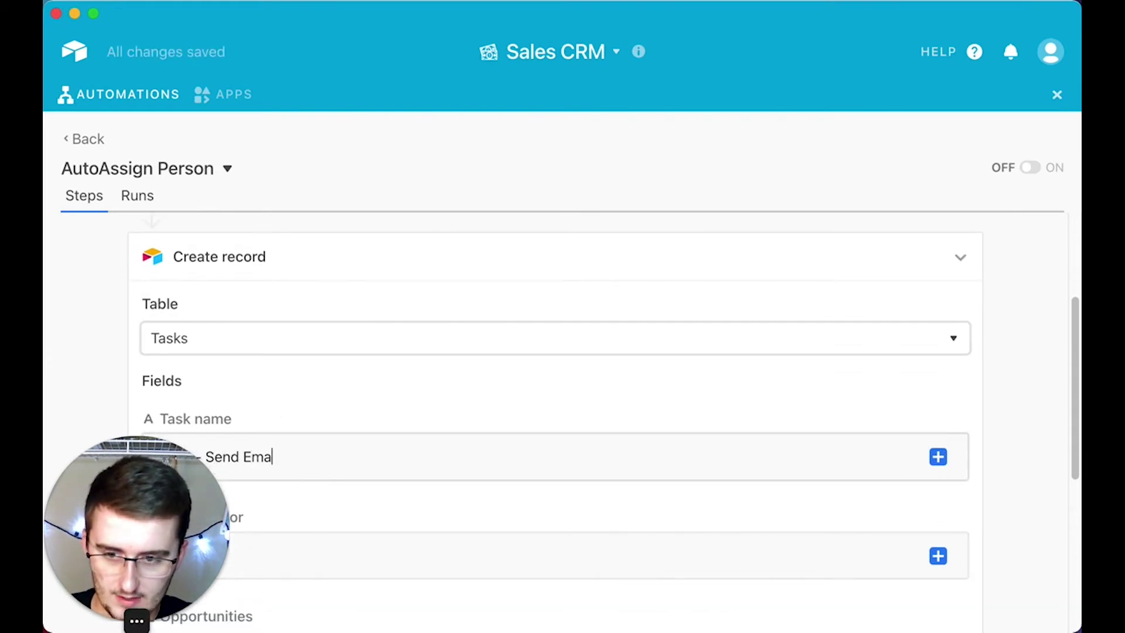
type("il with Propo")
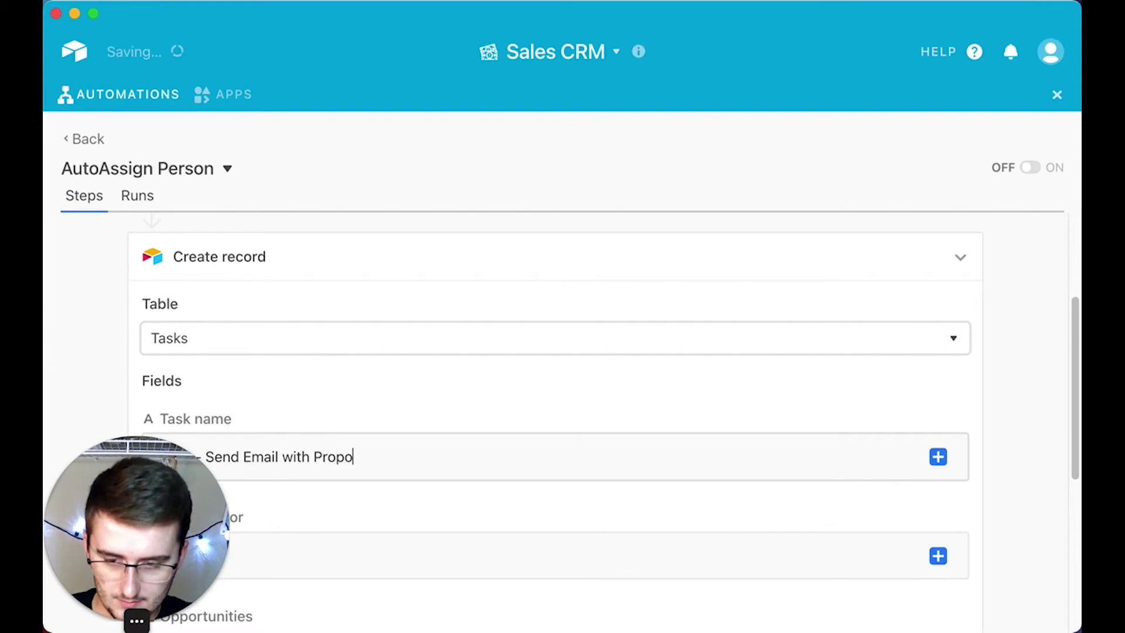
type("sal")
scroll(373, 495, "down", 4)
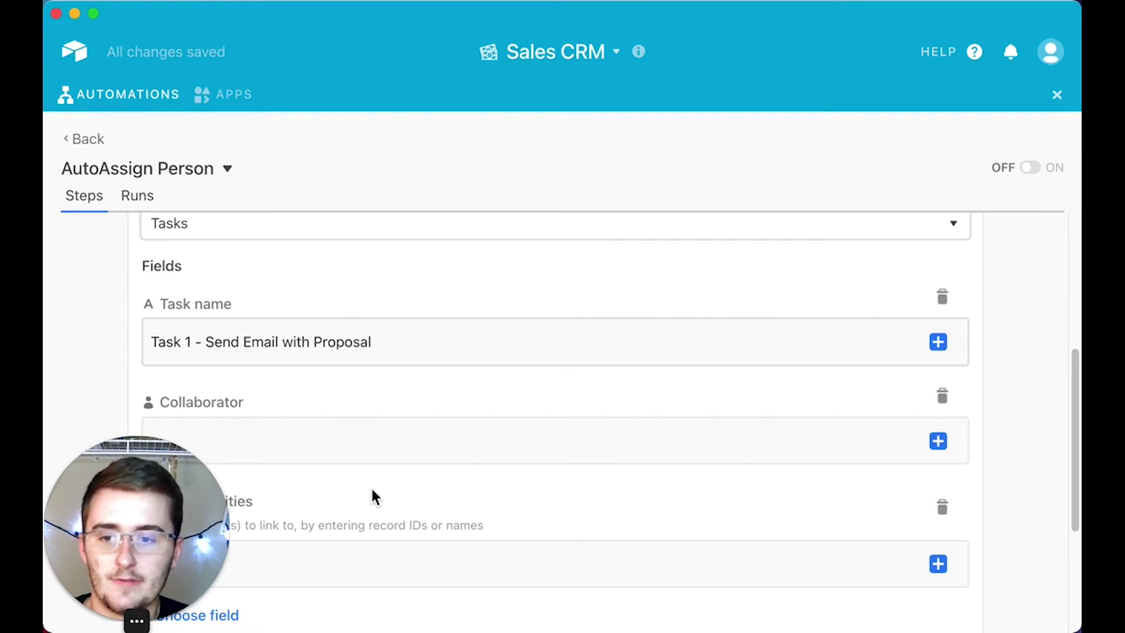
scroll(373, 496, "down", 1)
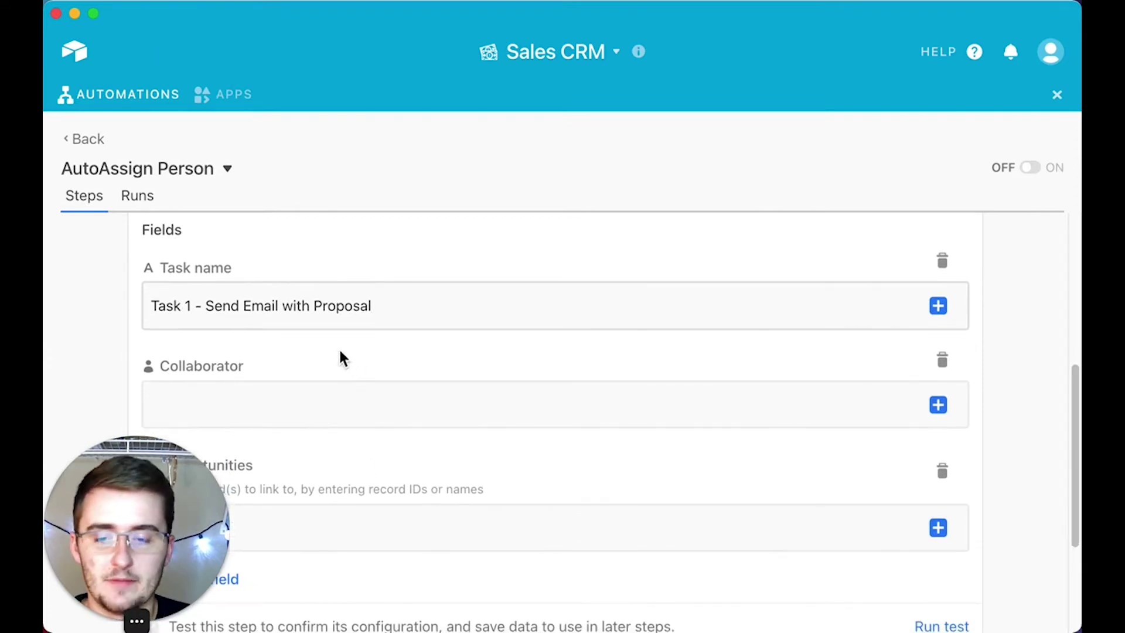
Enter the teammate's name in the Create record action's Collaborator field
left_click(334, 399)
scroll(334, 399, "down", 1)
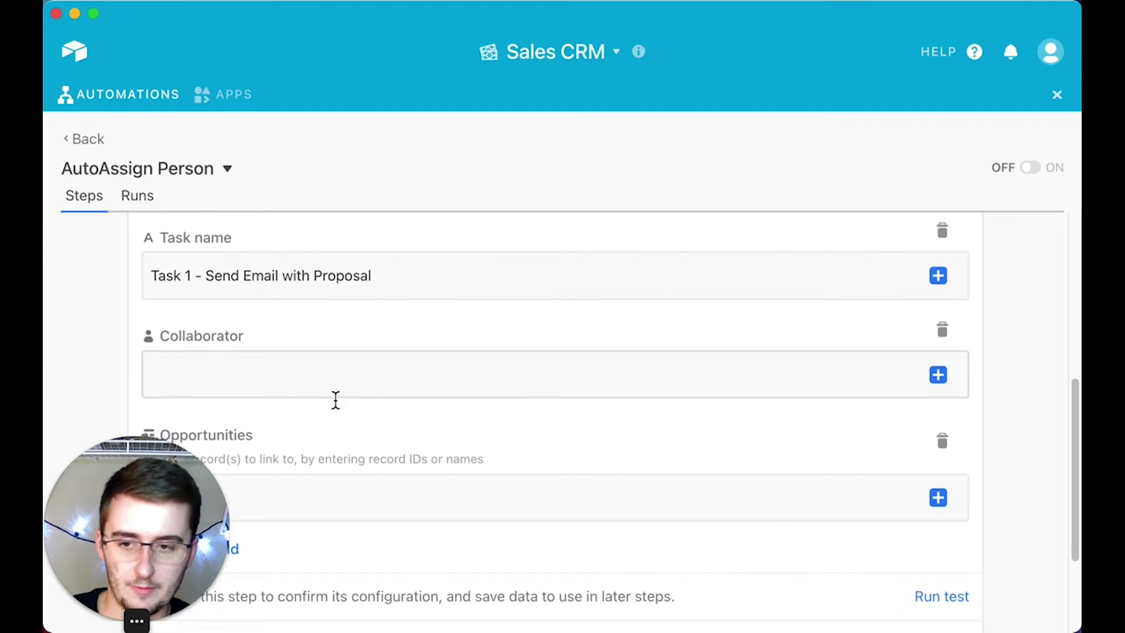
scroll(336, 401, "down", 4)
scroll(336, 400, "up", 4)
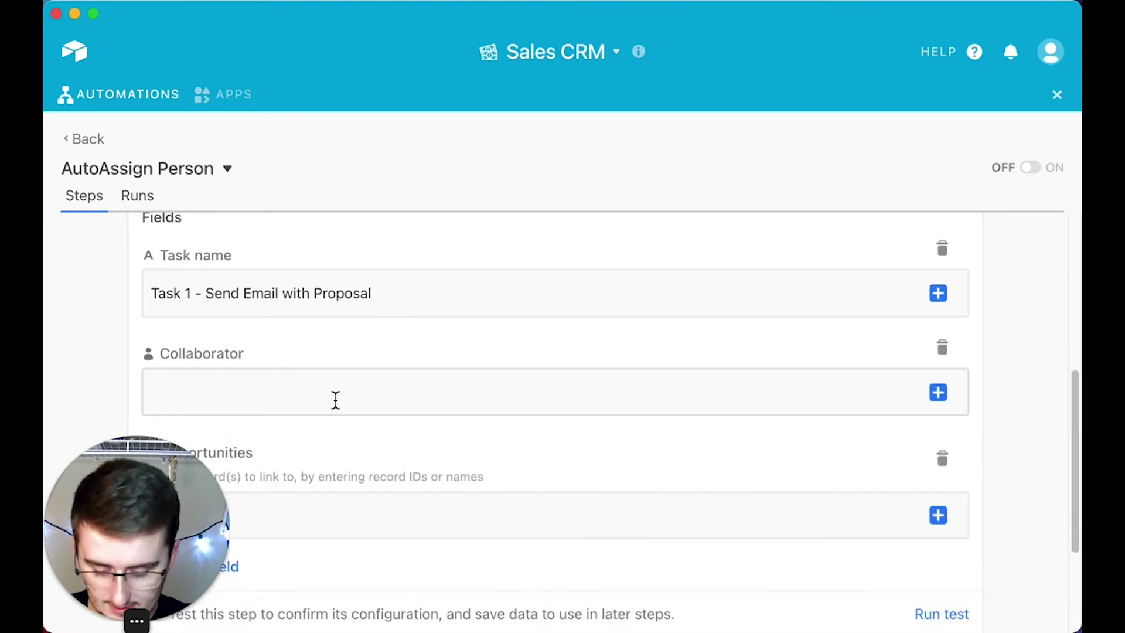
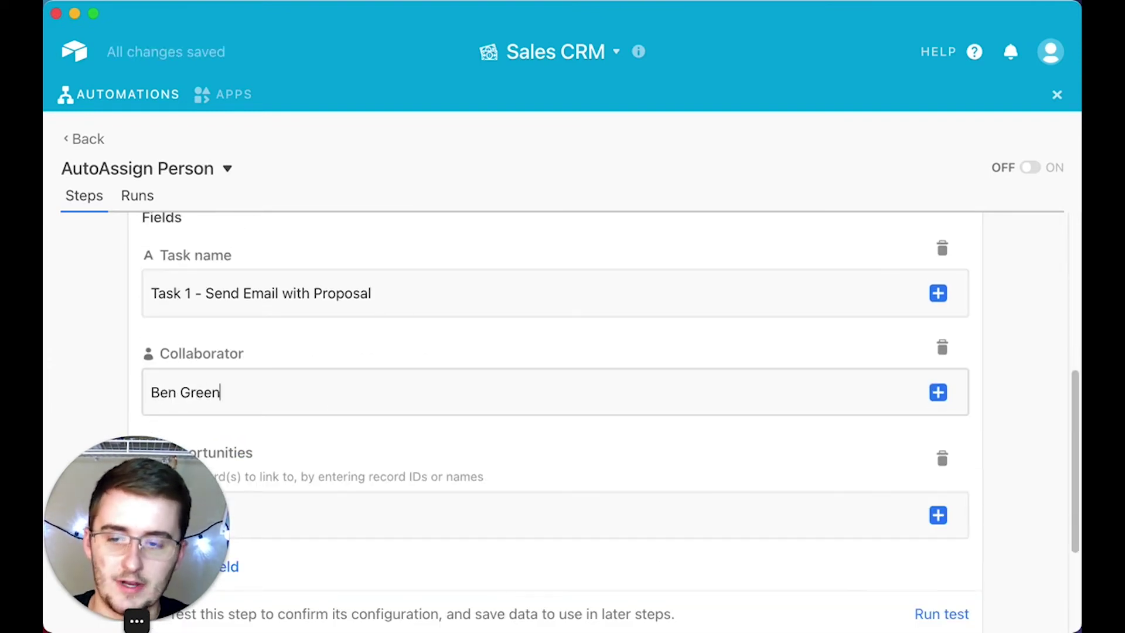
scroll(322, 433, "down", 5)
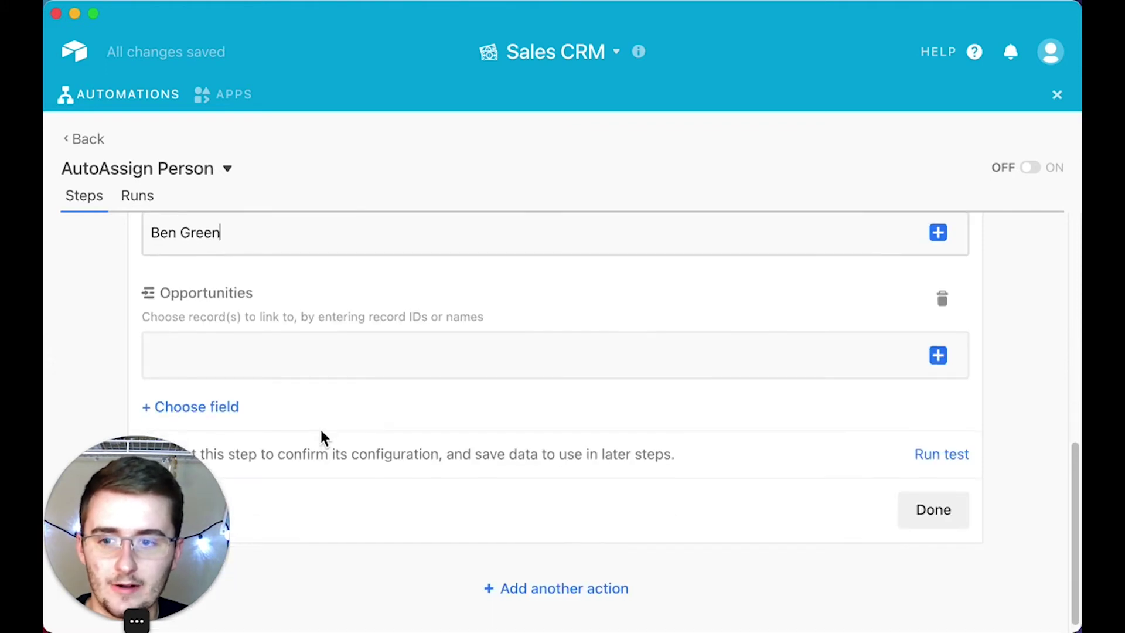
scroll(322, 434, "up", 4)
scroll(322, 434, "down", 1)
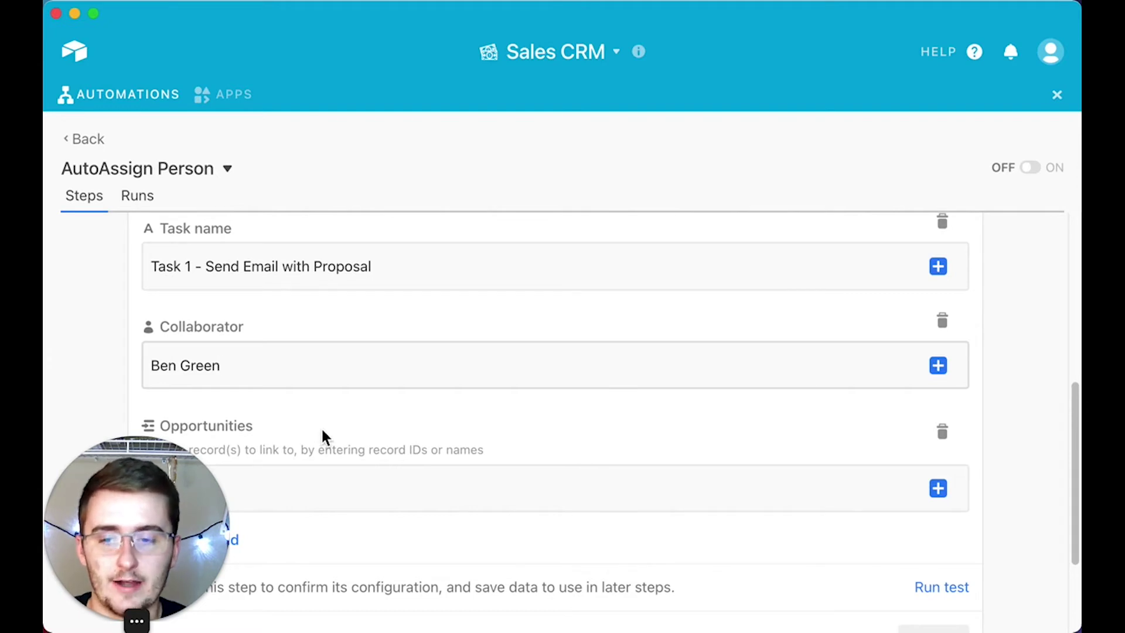
scroll(323, 410, "down", 1)
scroll(324, 400, "down", 3)
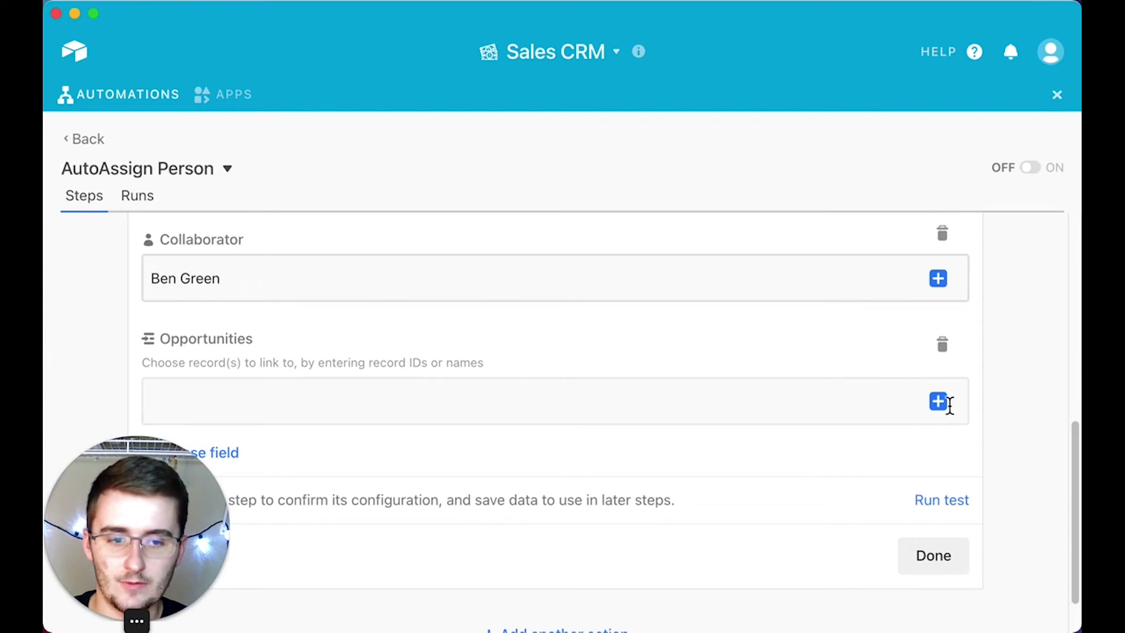
Link Opportunities to the Step 1 trigger record's Record ID and run the step test
left_click(949, 404)
left_click(938, 402)
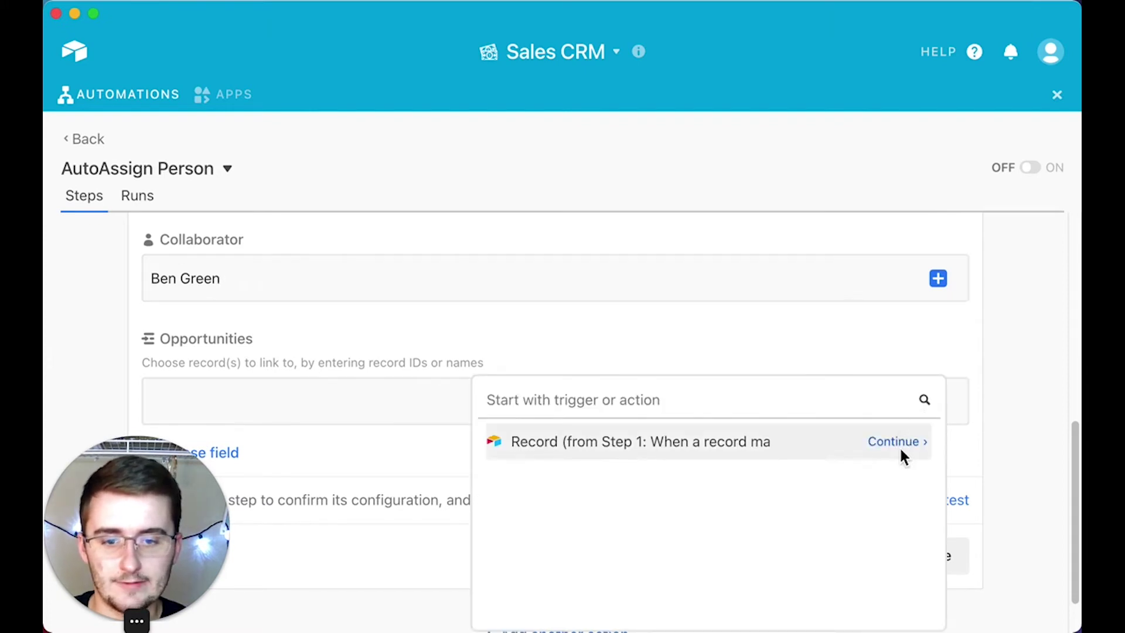
left_click(899, 456)
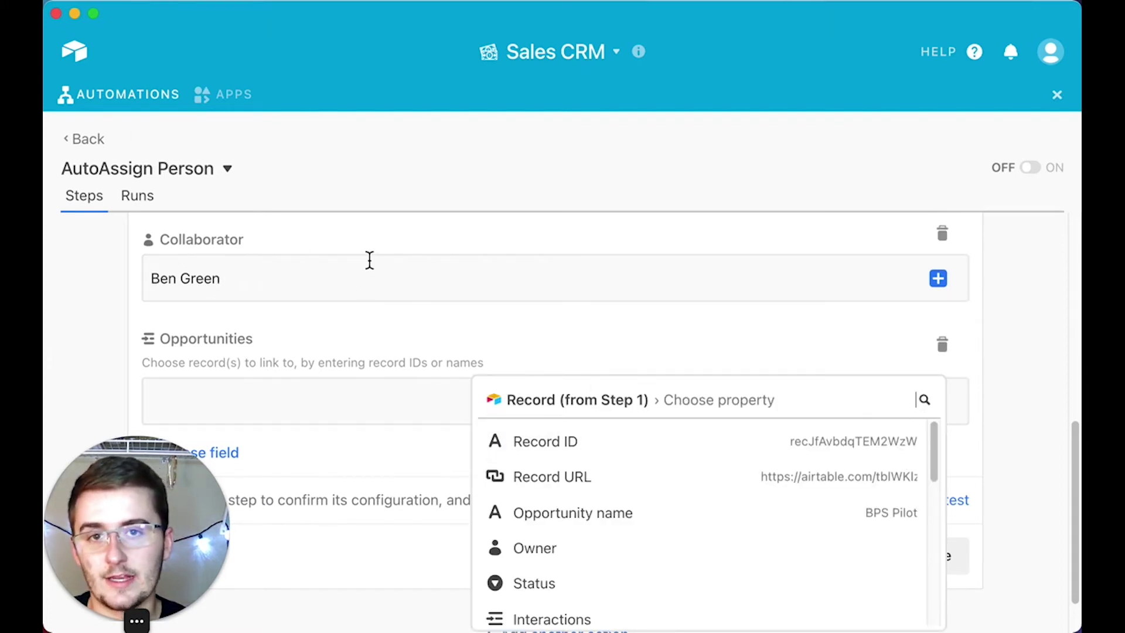
left_click(834, 450)
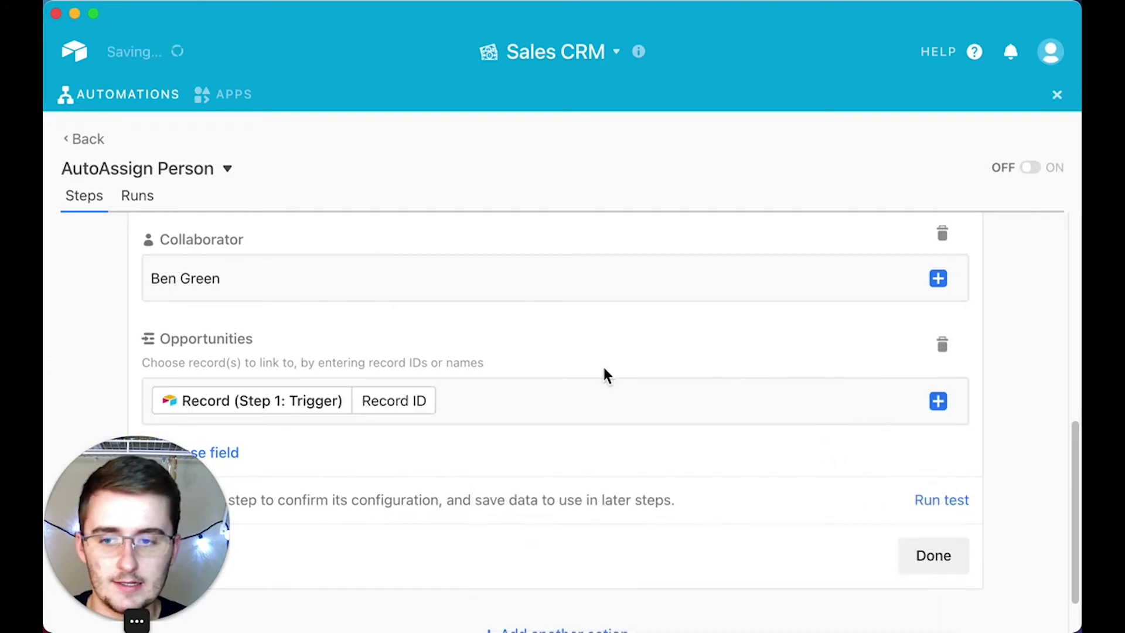
scroll(483, 433, "down", 1)
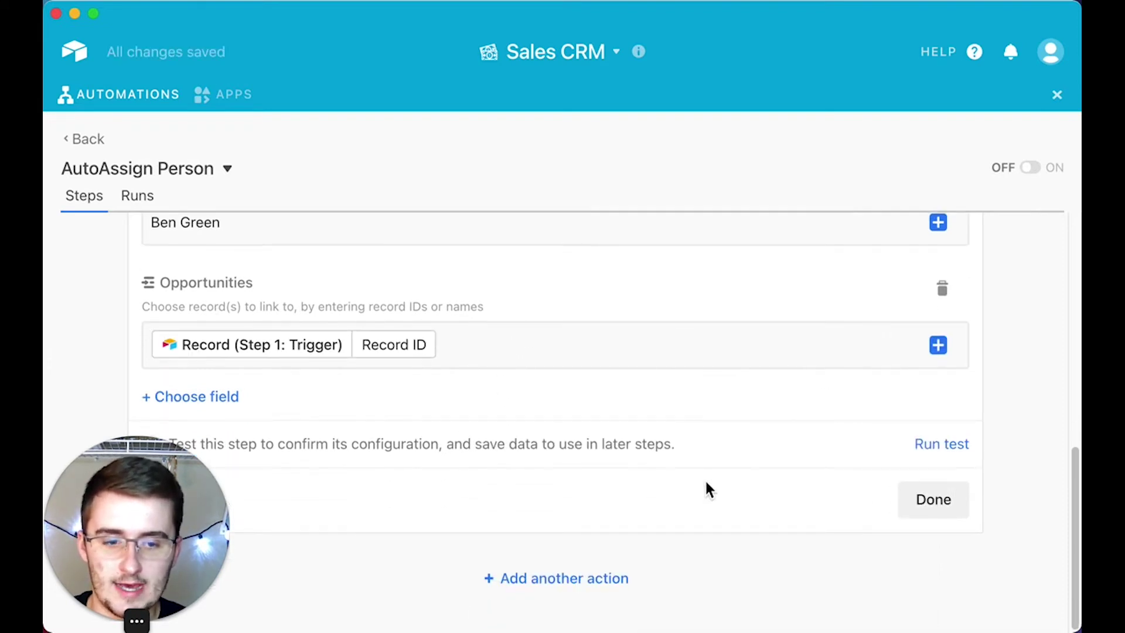
left_click(941, 444)
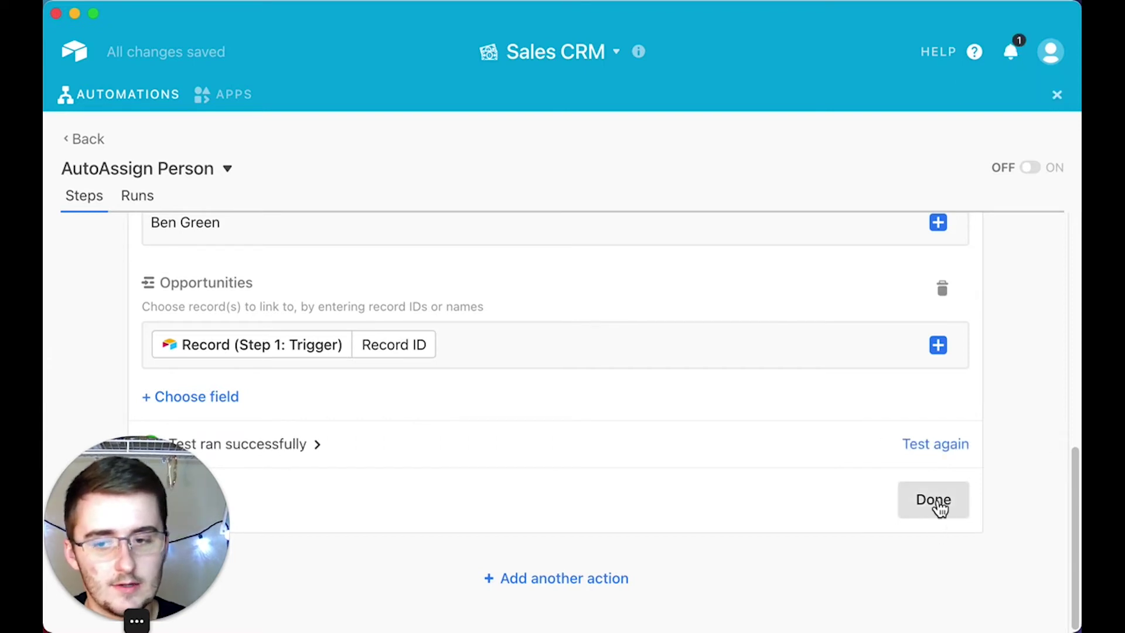
Finish the Create record action, check notifications, and go back to the Automations list
left_click(934, 502)
left_click(1012, 56)
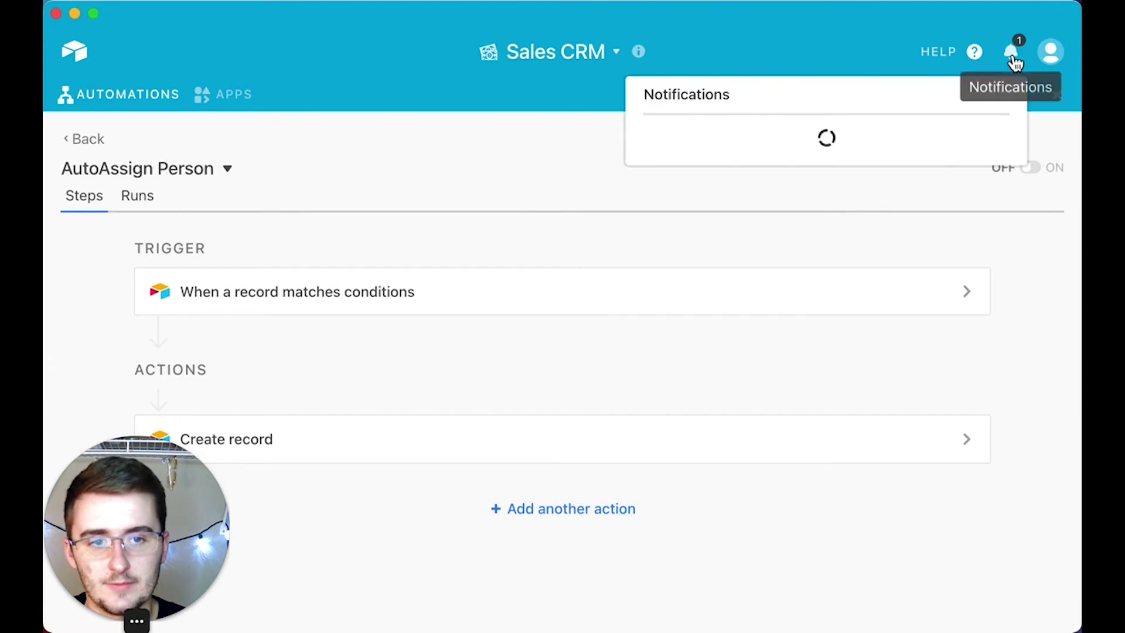
left_click(525, 220)
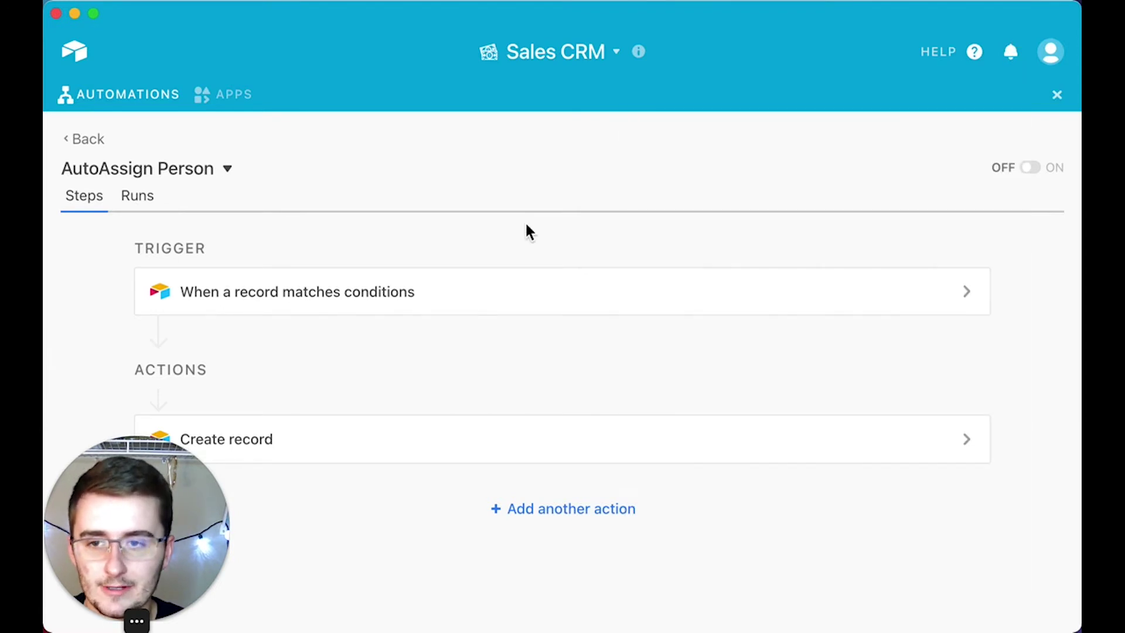
left_click(93, 142)
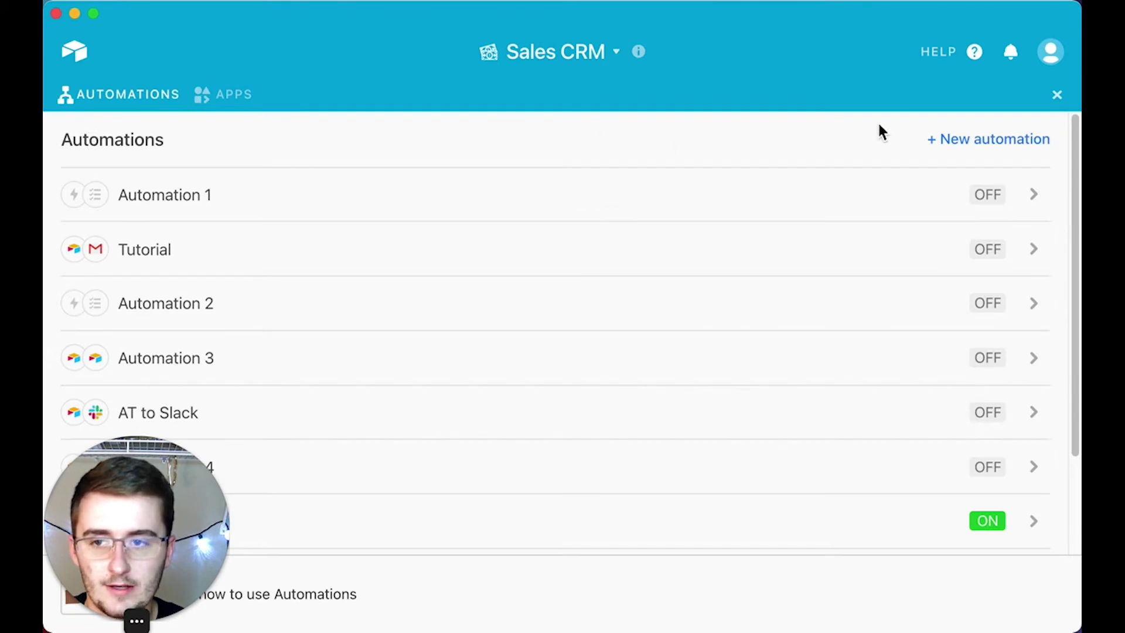
Close Automations and widen the Task name column to show 'Task 1 - Send Email with Proposal'
left_click(1057, 97)
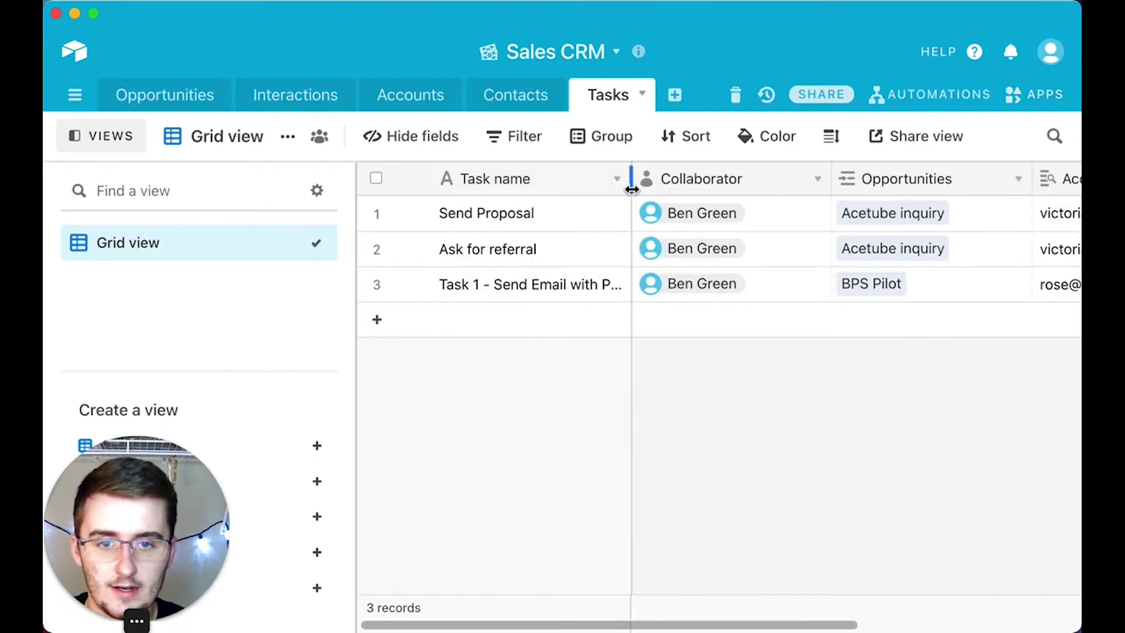
left_click_drag(632, 189, 710, 189)
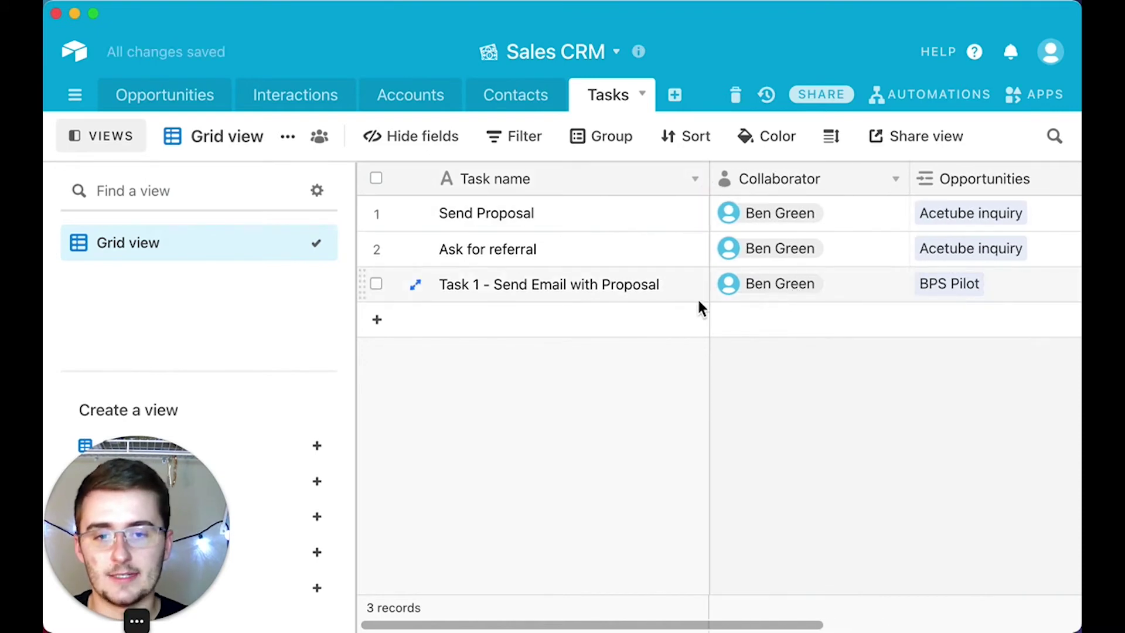
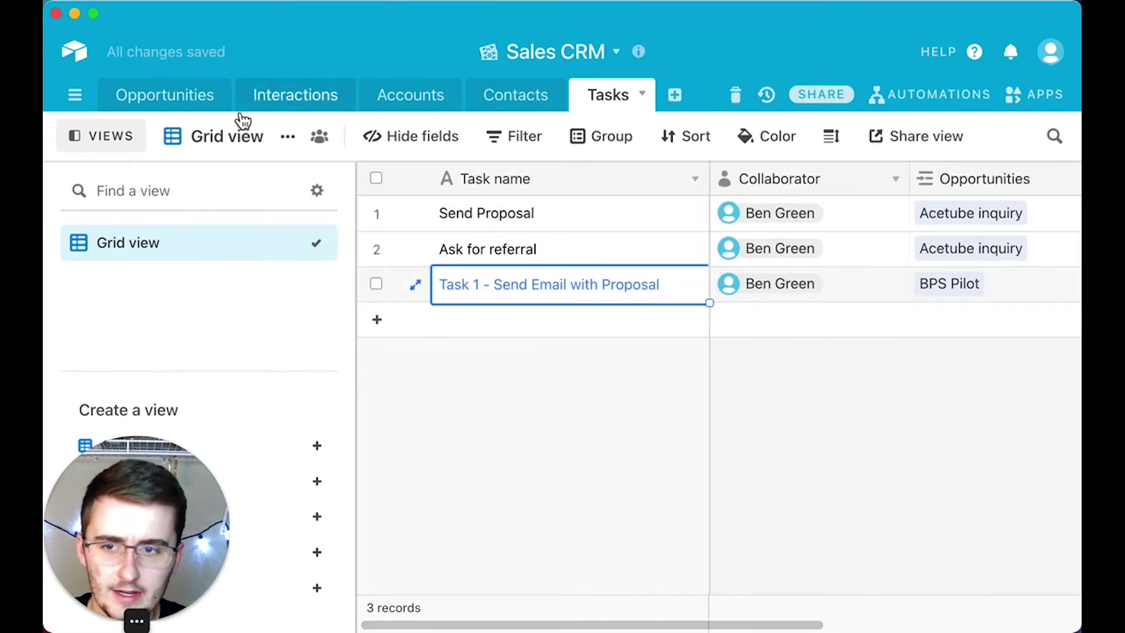
Move the Acetube inquiry deal to the Proposal stage and look over the Tasks table
left_click_drag(579, 333, 730, 294)
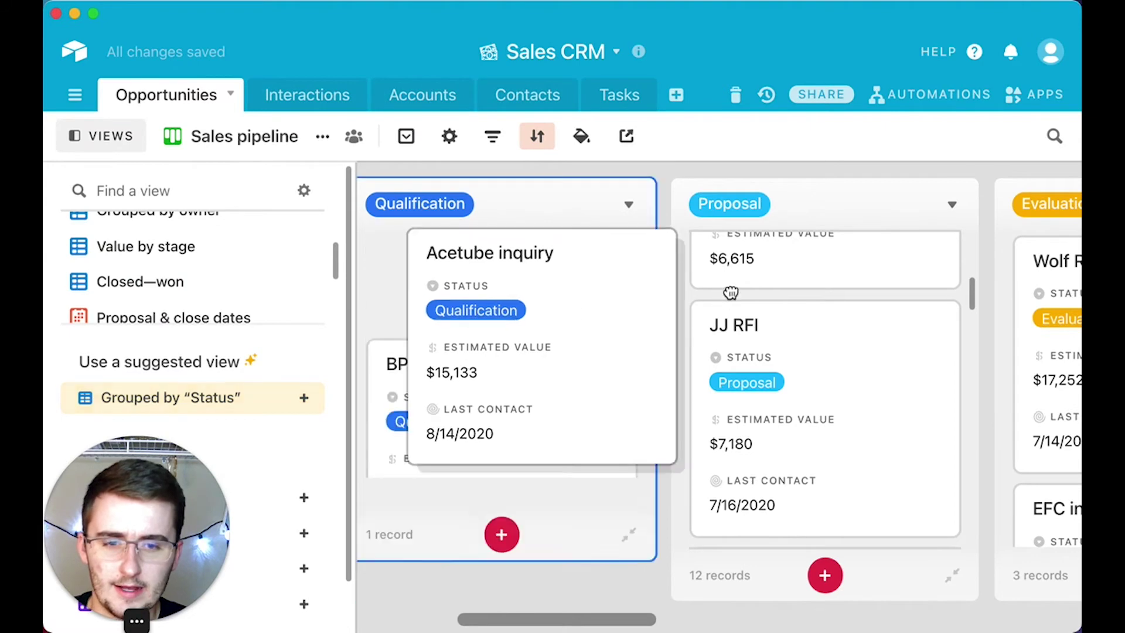
left_click(613, 94)
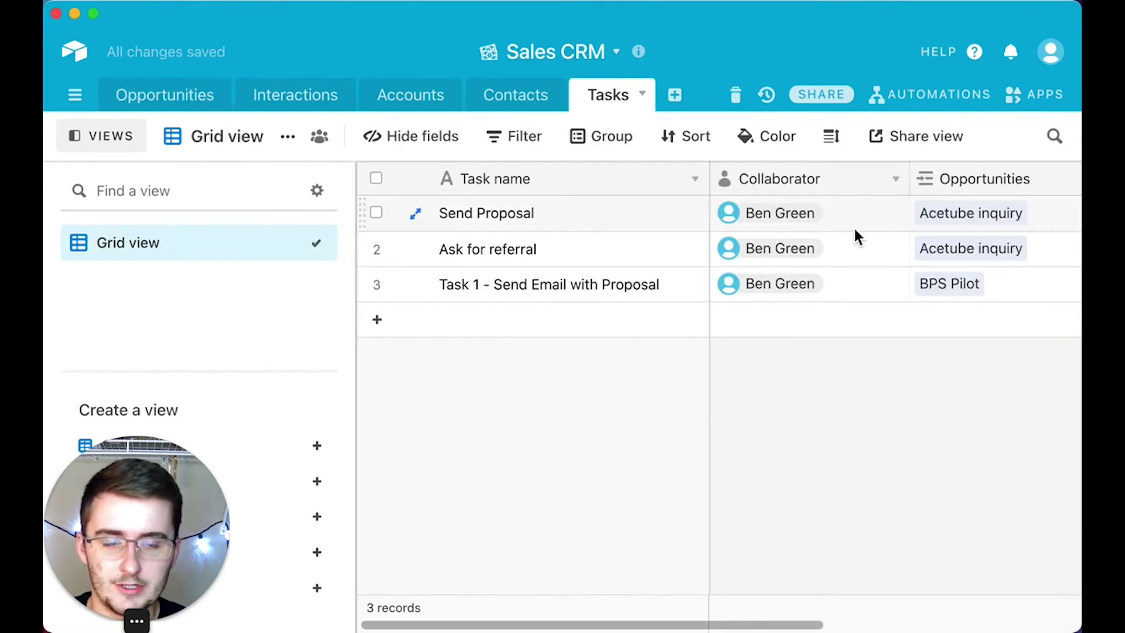
left_click(1025, 94)
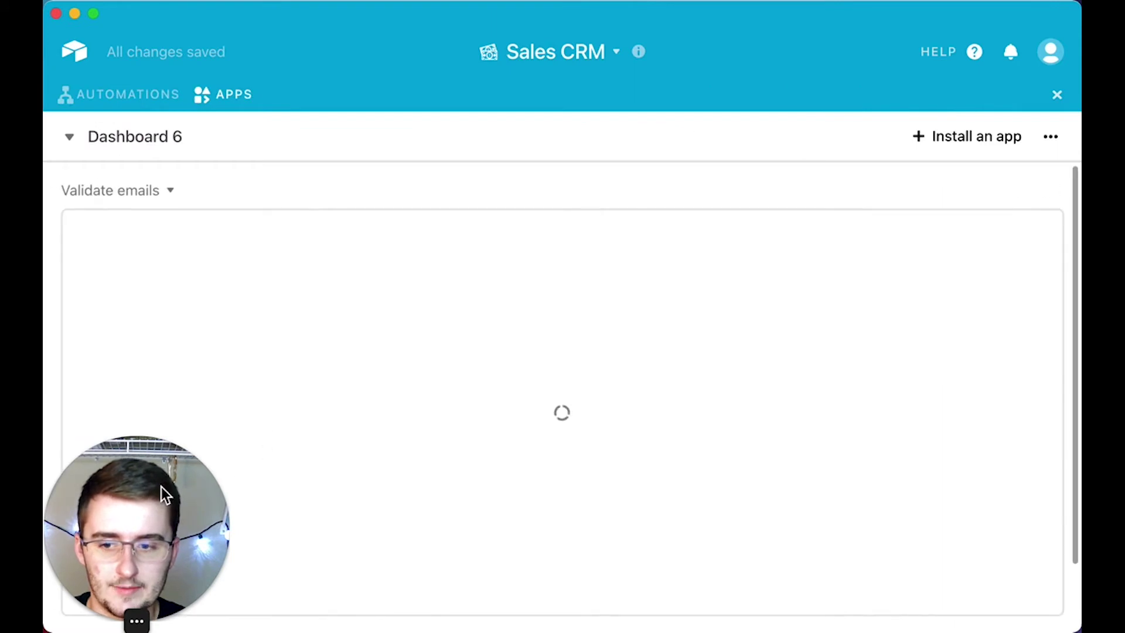
left_click(1057, 95)
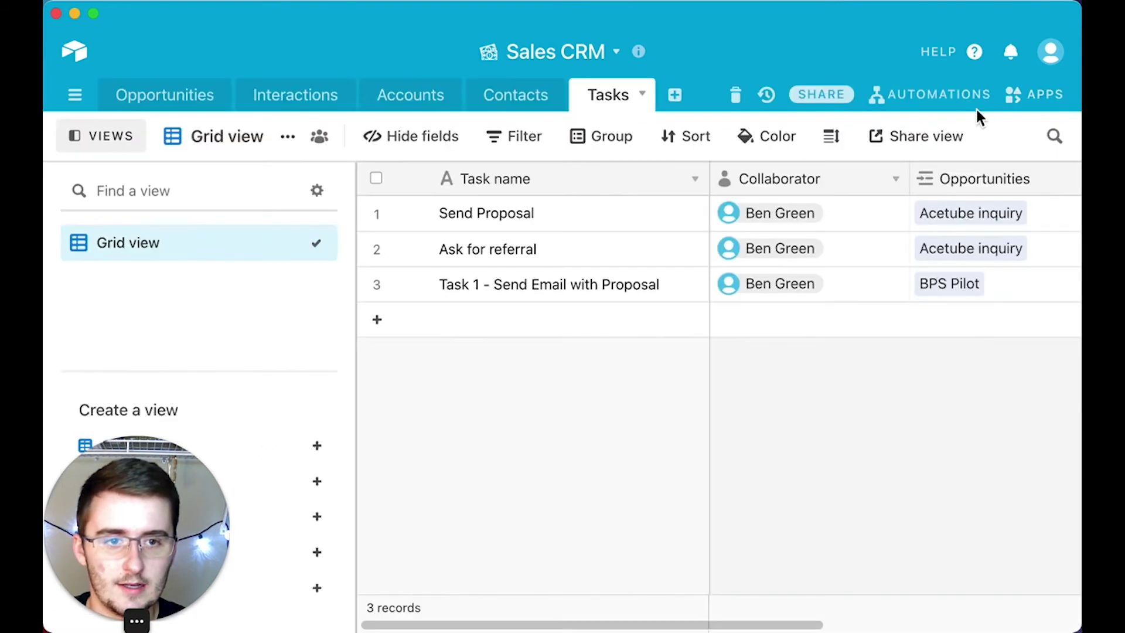
Switch the AutoAssign Person automation on
left_click(962, 94)
scroll(710, 436, "down", 2)
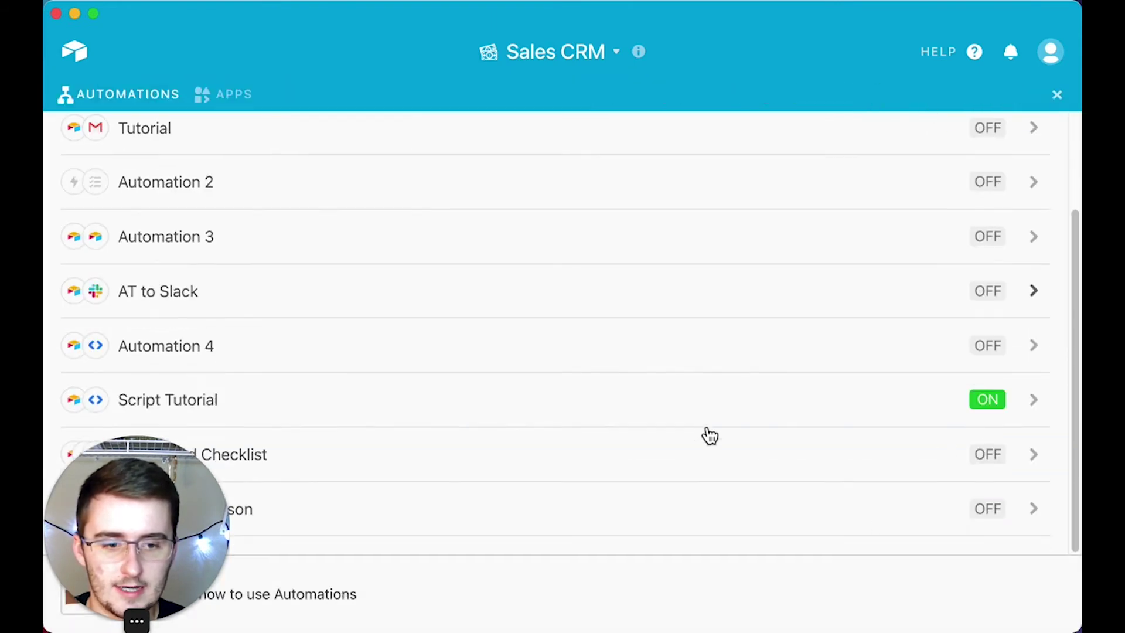
left_click(779, 507)
left_click(1031, 170)
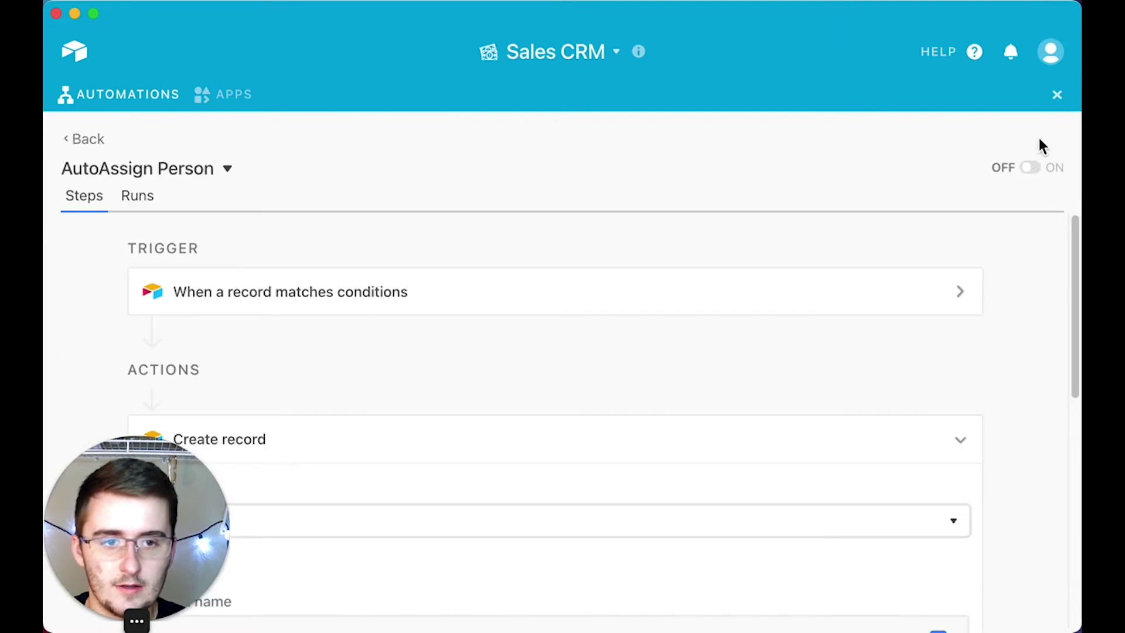
left_click(1058, 95)
Move Wolf RFI from Evaluation to Proposal, check the auto-created task's collaborator, and add a blank task row
left_click(155, 110)
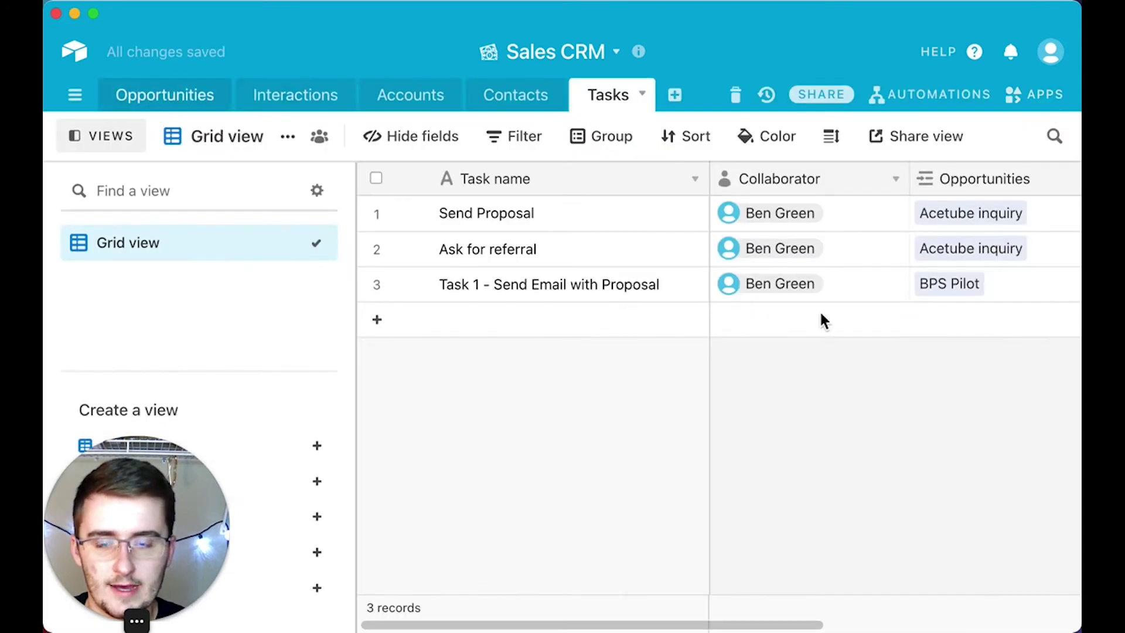
left_click_drag(1049, 264, 780, 319)
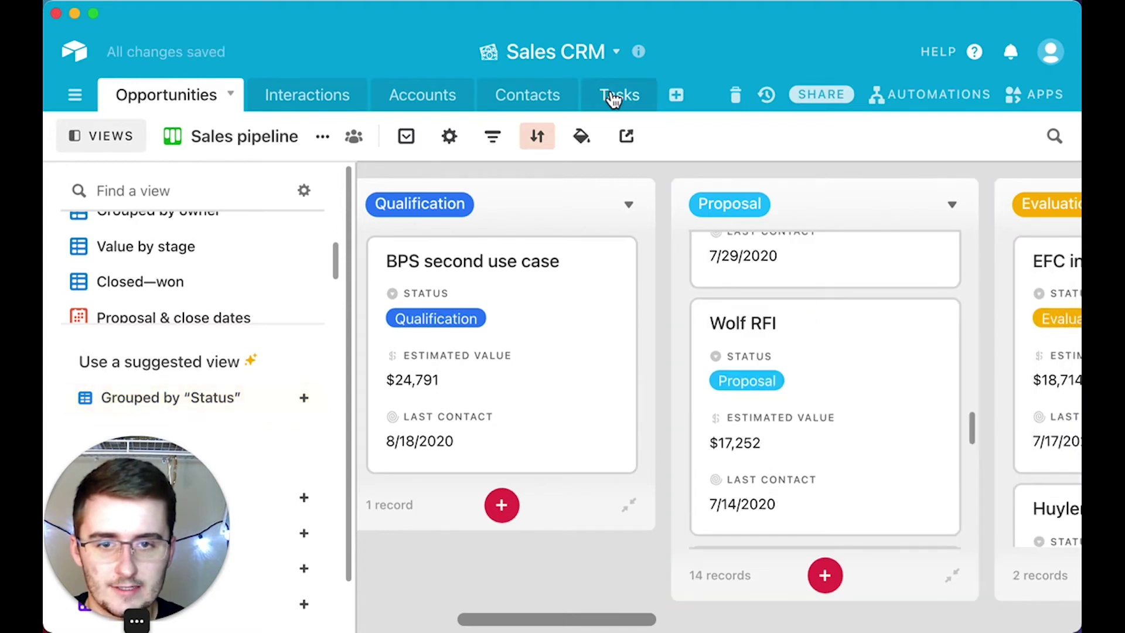
left_click(613, 95)
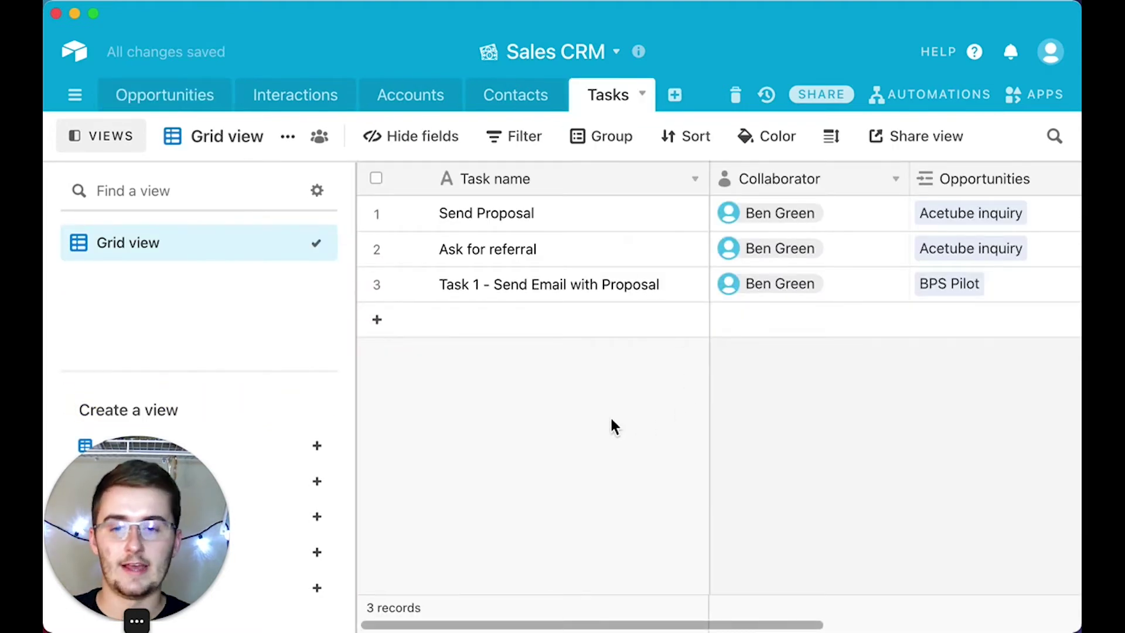
left_click(830, 328)
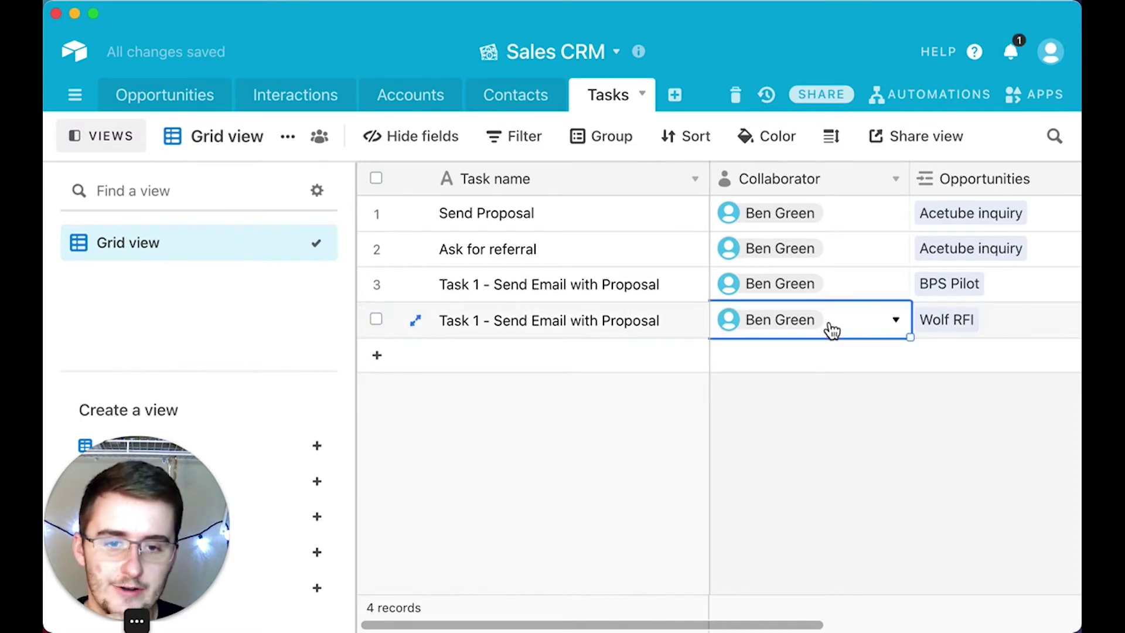
left_click(1011, 58)
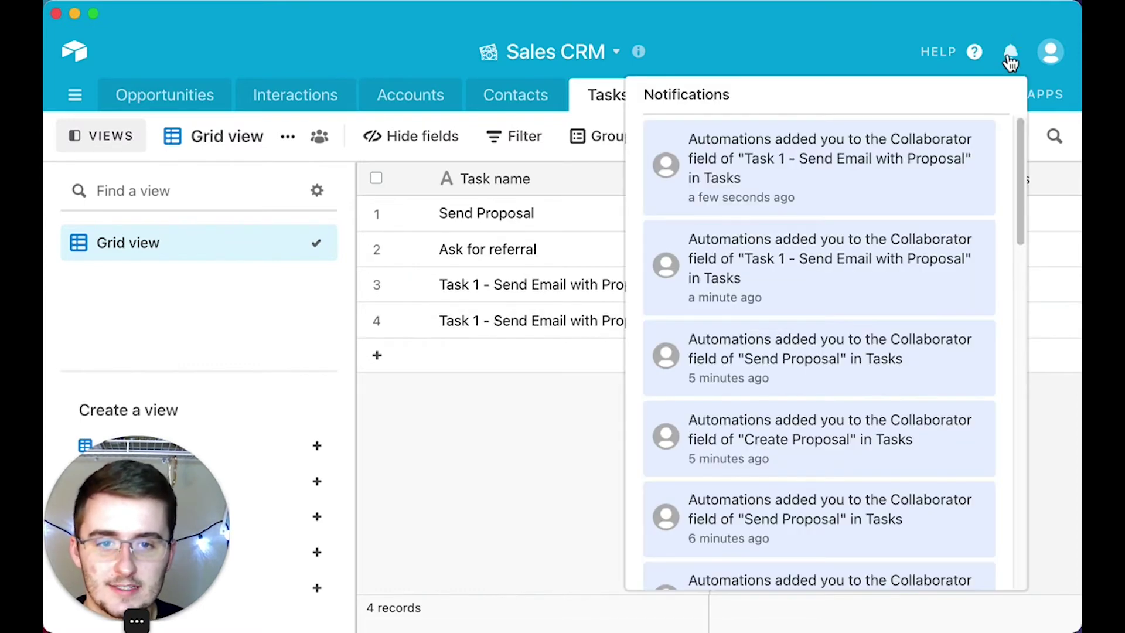
left_click(1010, 55)
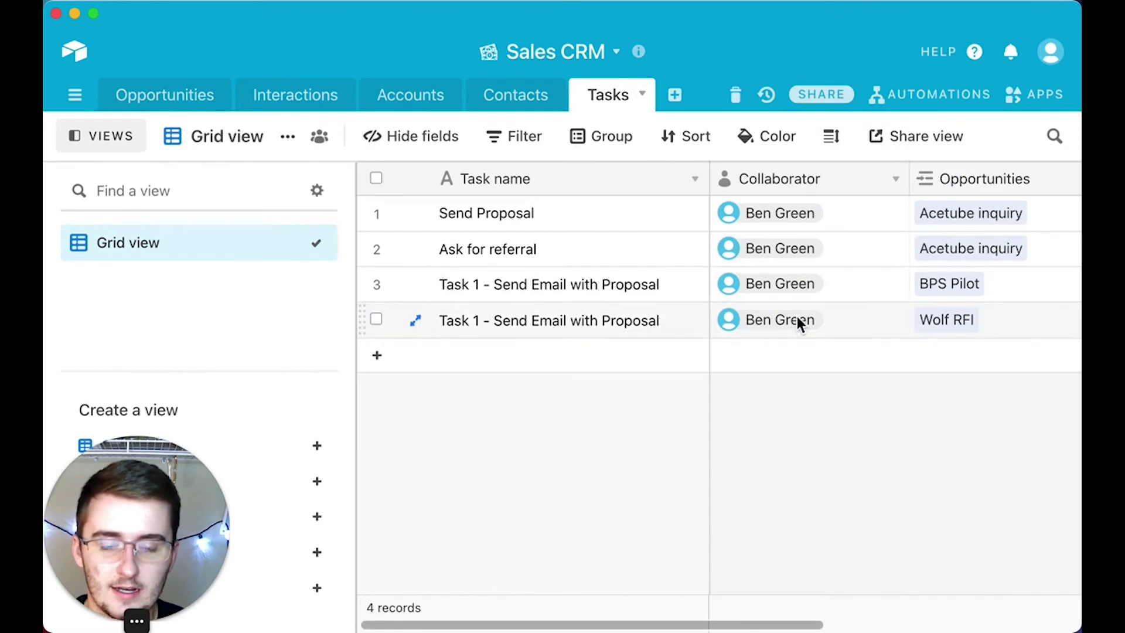
left_click(508, 360)
left_click(504, 508)
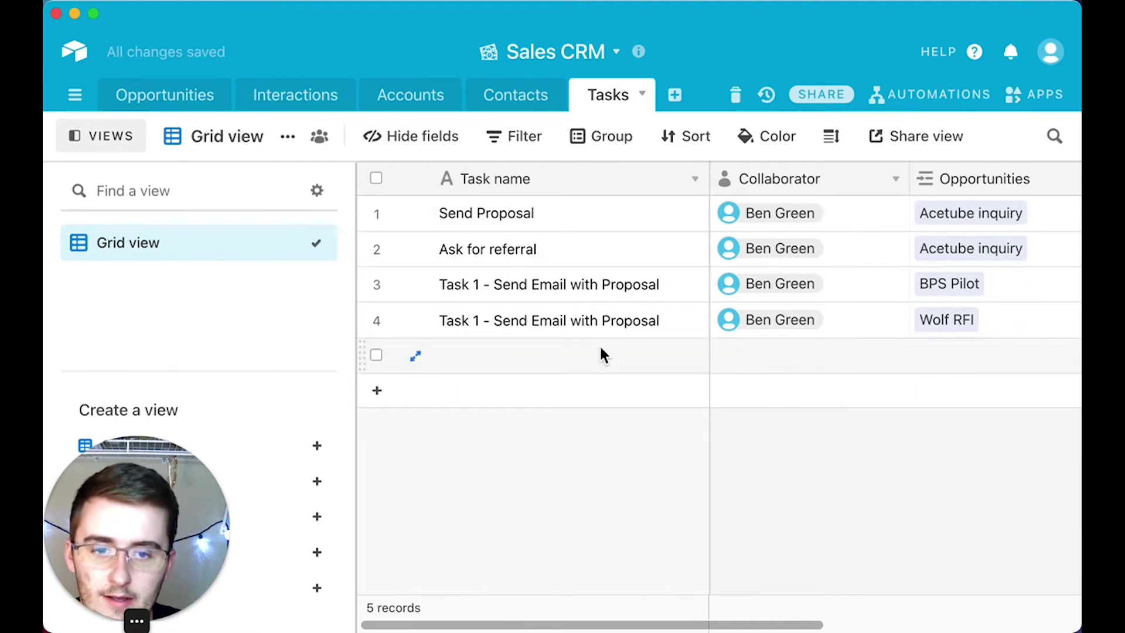
Give the new row the collaborator, link it to BPS Pilot, and name it Task 2
left_click(806, 361)
left_click(806, 360)
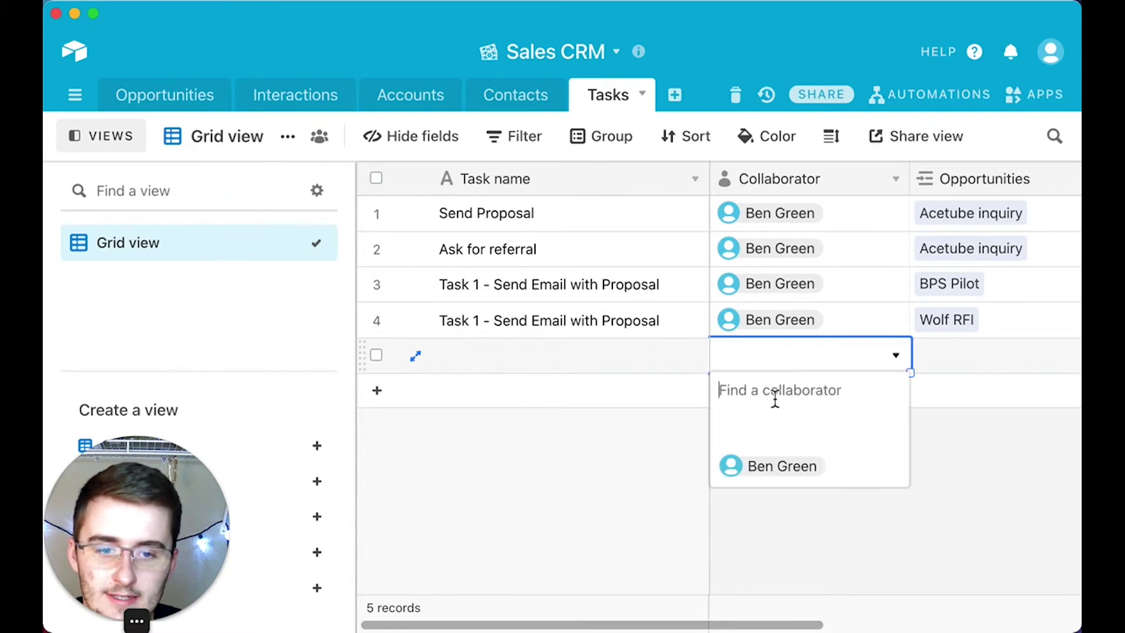
left_click(793, 487)
left_click(956, 357)
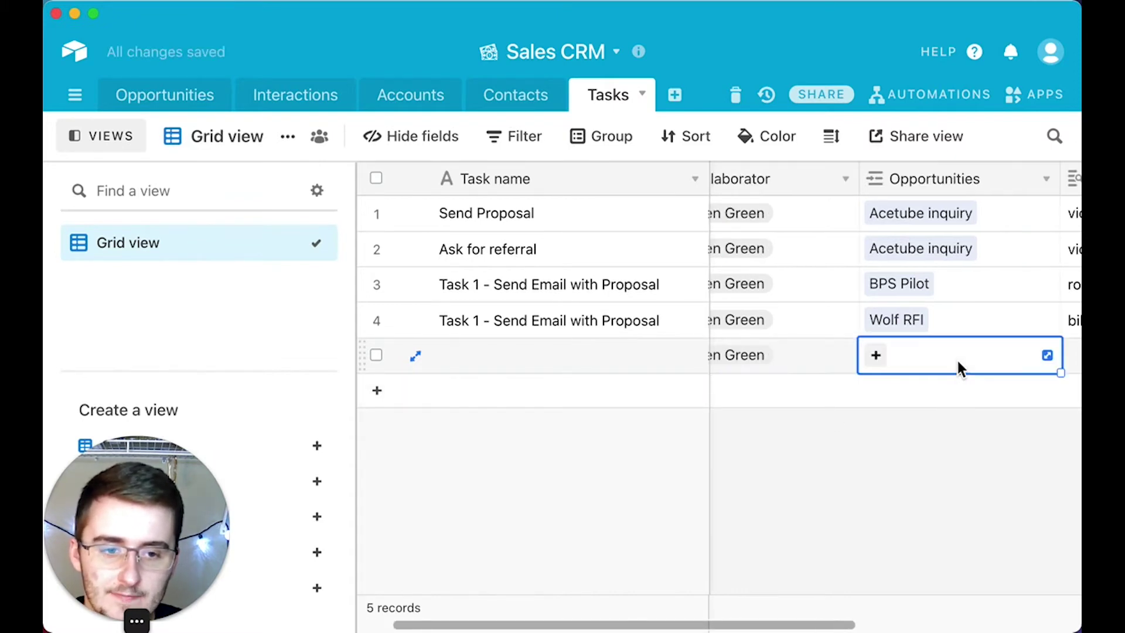
left_click(875, 358)
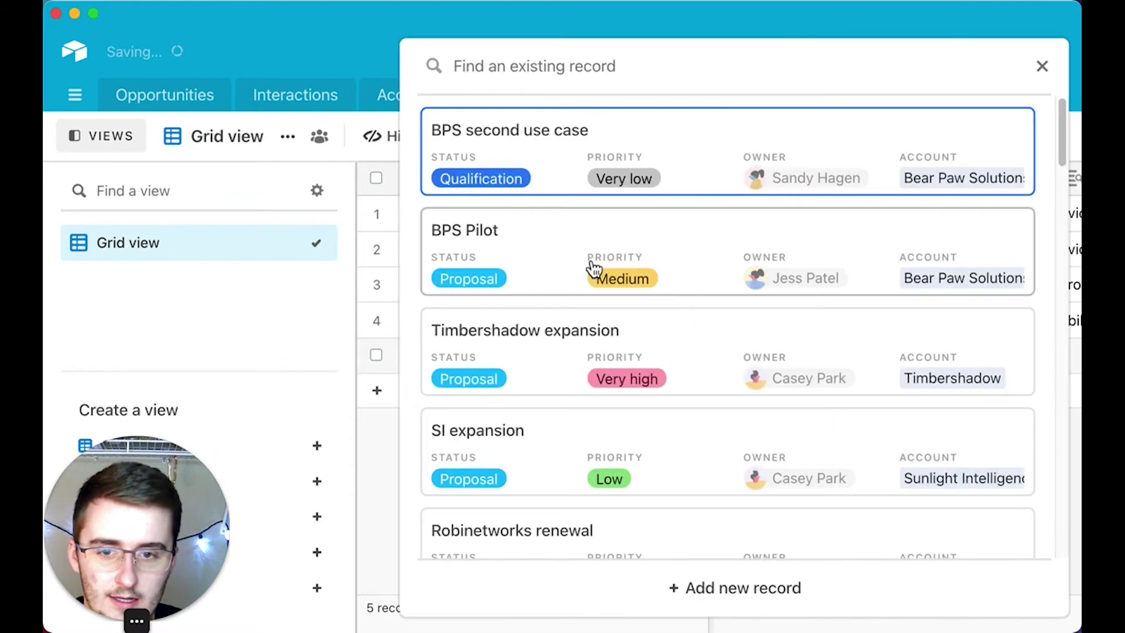
left_click(590, 270)
left_click(647, 367)
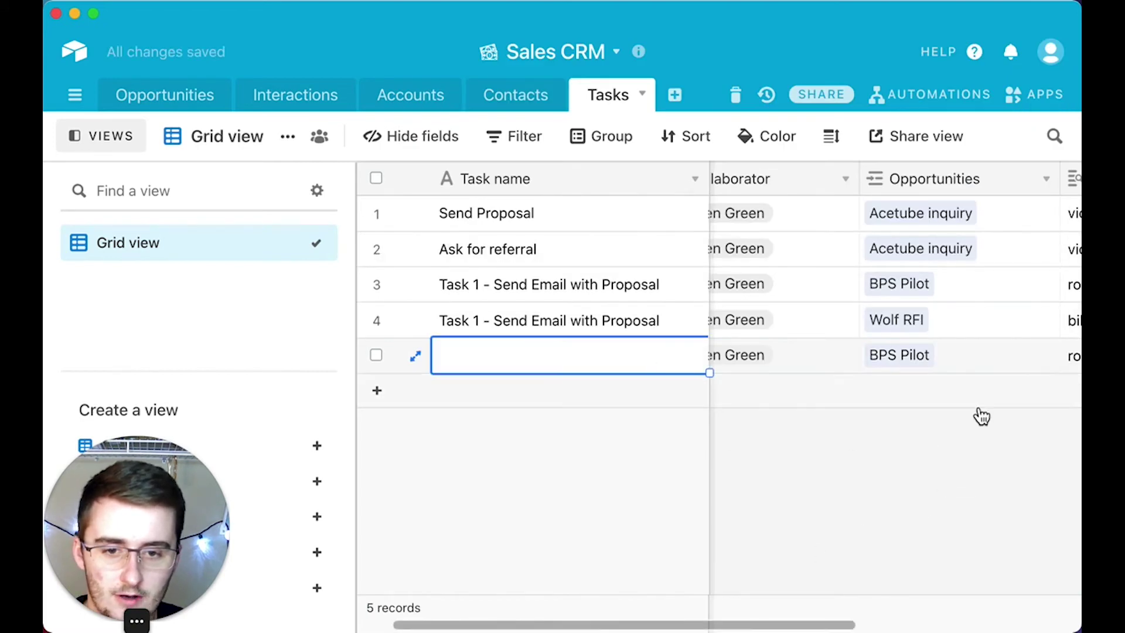
scroll(833, 620, "left", 2)
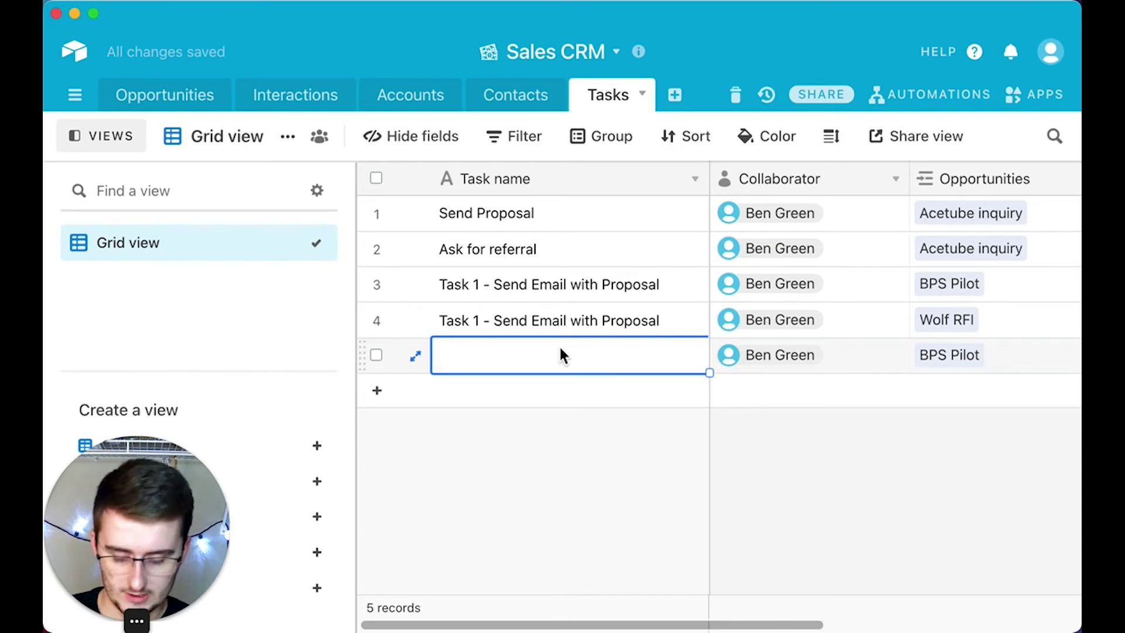
type("Task 2")
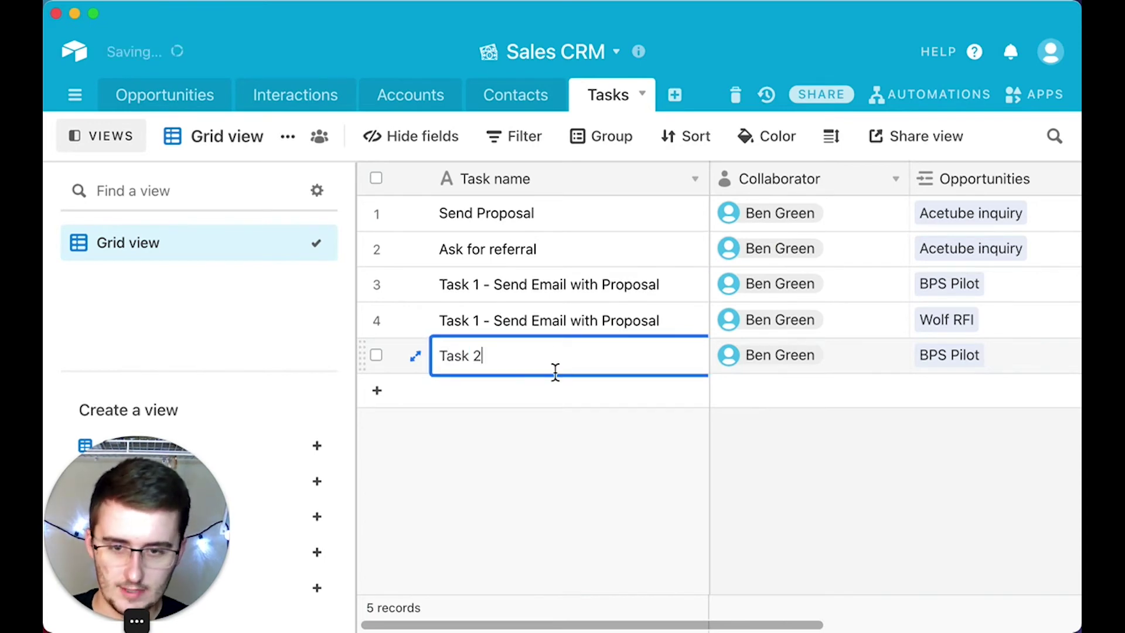
key("Return")
Add Task 3 linked to SI expansion with the same collaborator
left_click(546, 393)
type("Task 3")
key("Tab")
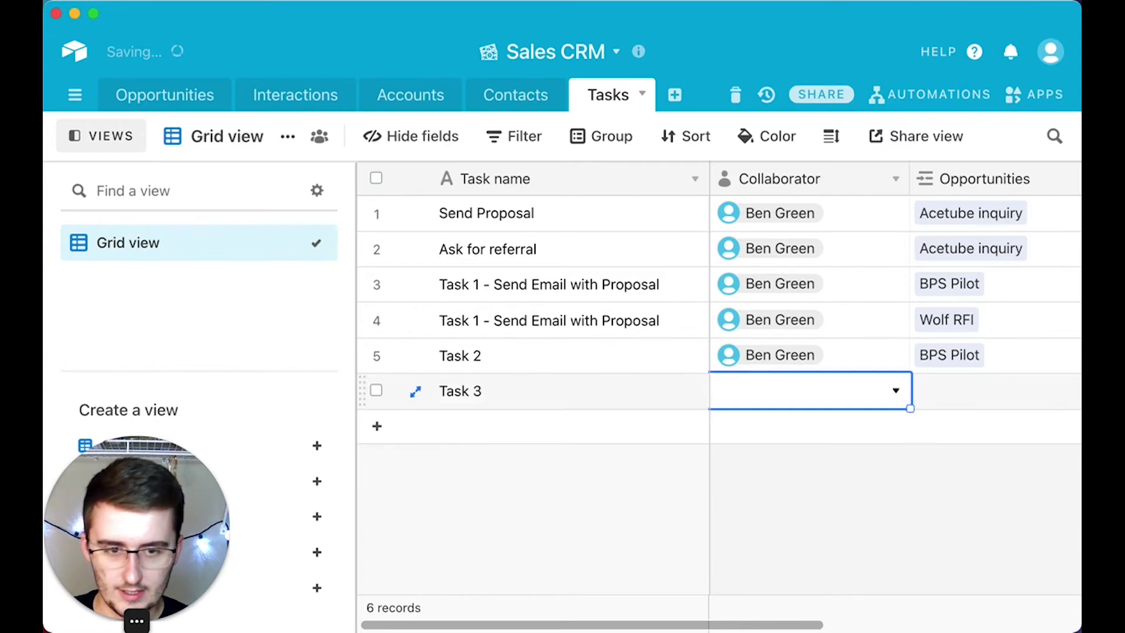
key("Tab")
left_click(874, 388)
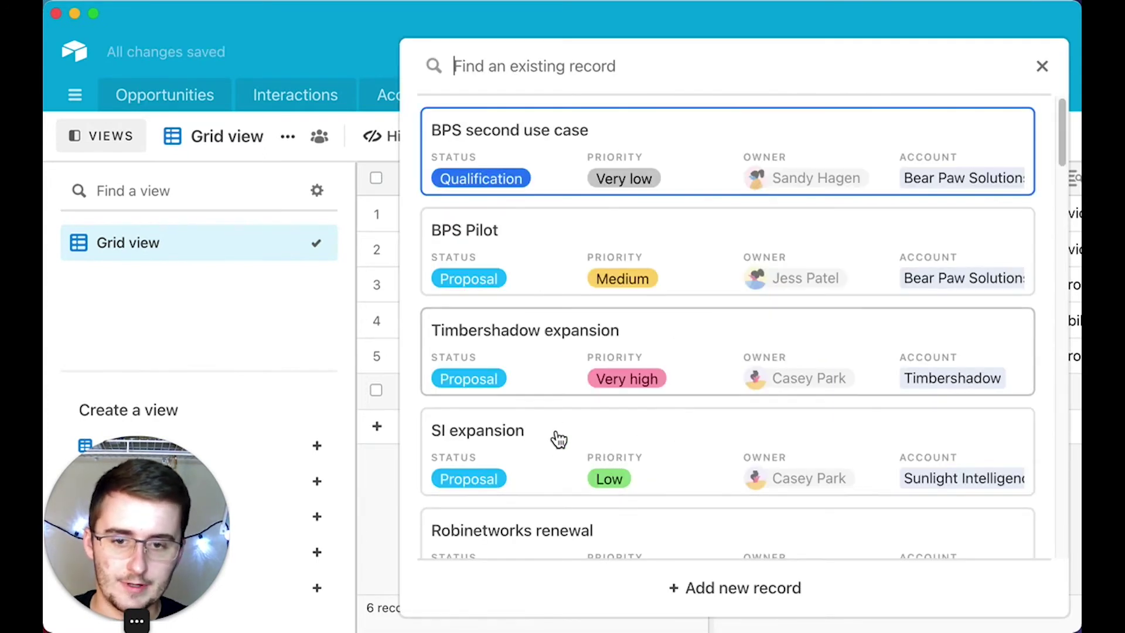
left_click(557, 437)
left_click(773, 392)
left_click(773, 392)
left_click(740, 504)
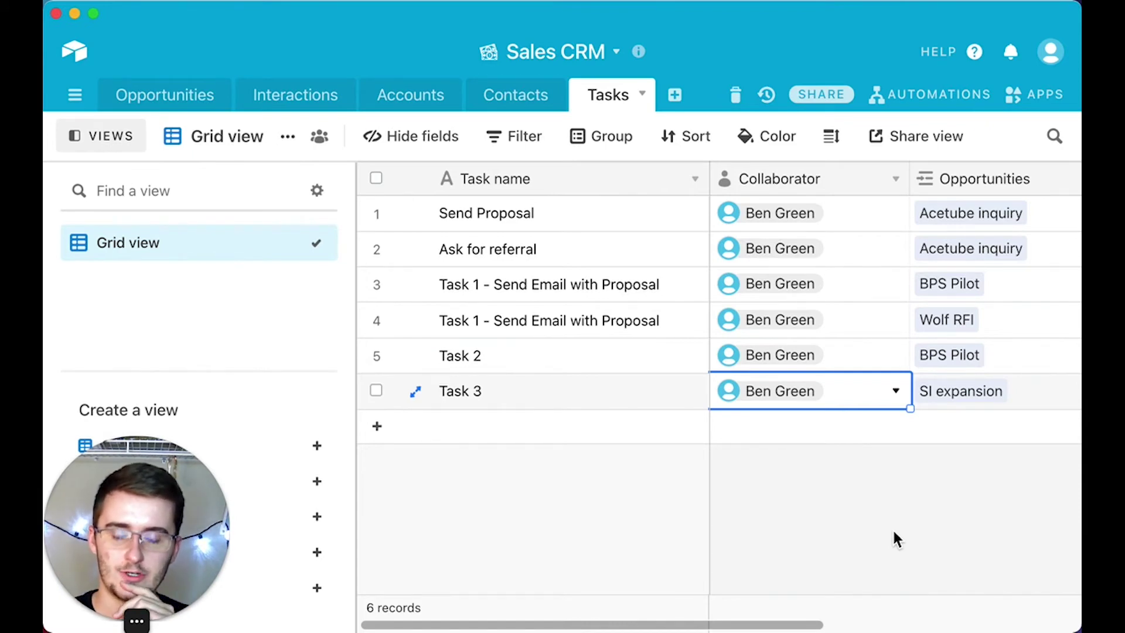
Add two more empty task records to the Tasks grid
left_click(600, 436)
left_click(598, 555)
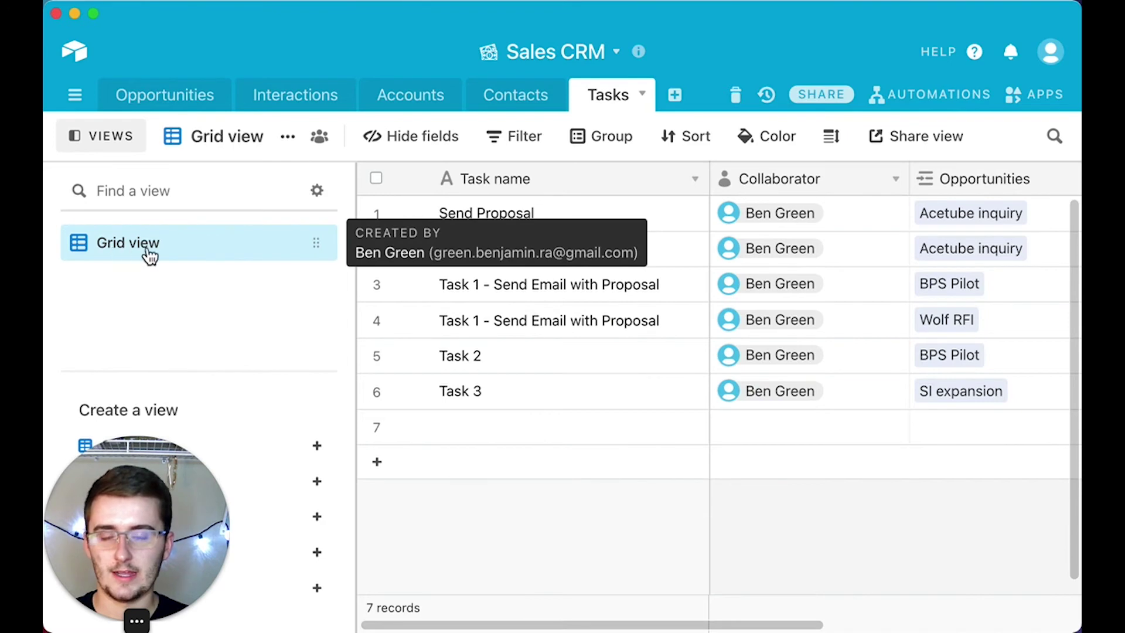
left_click(545, 462)
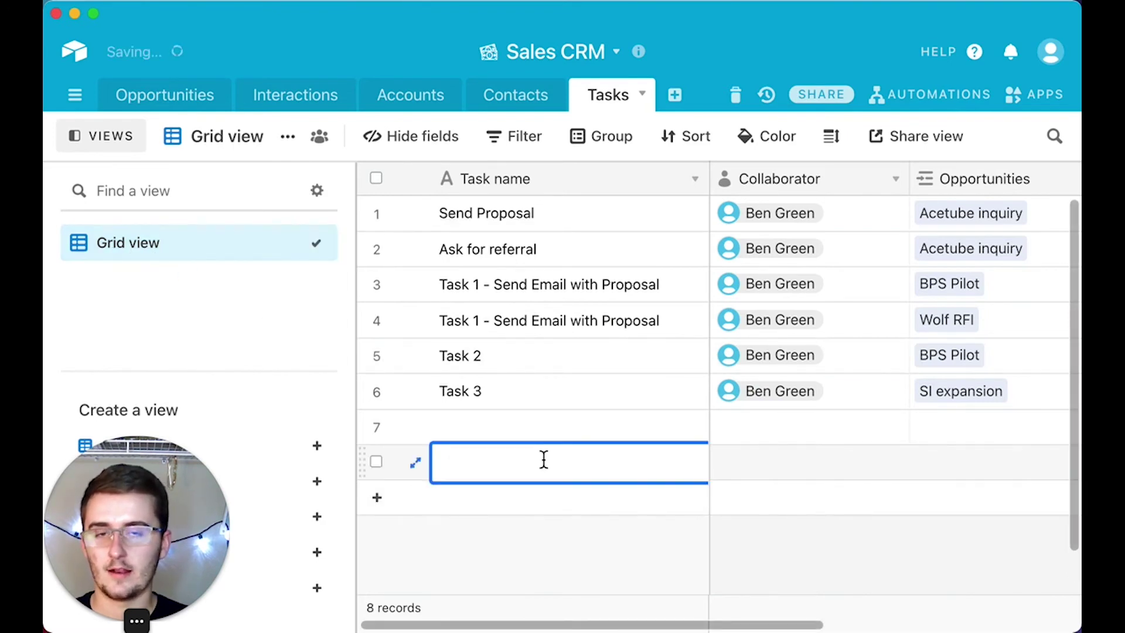
left_click(574, 569)
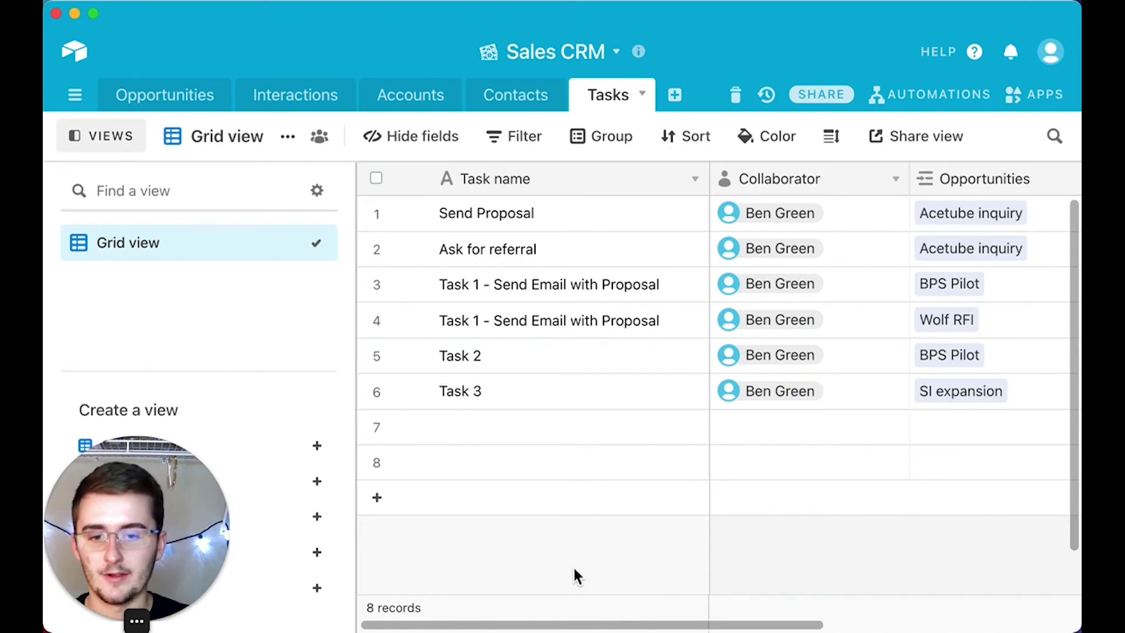
Link row 7 to BPS Pilot and assign it the same collaborator
left_click(572, 439)
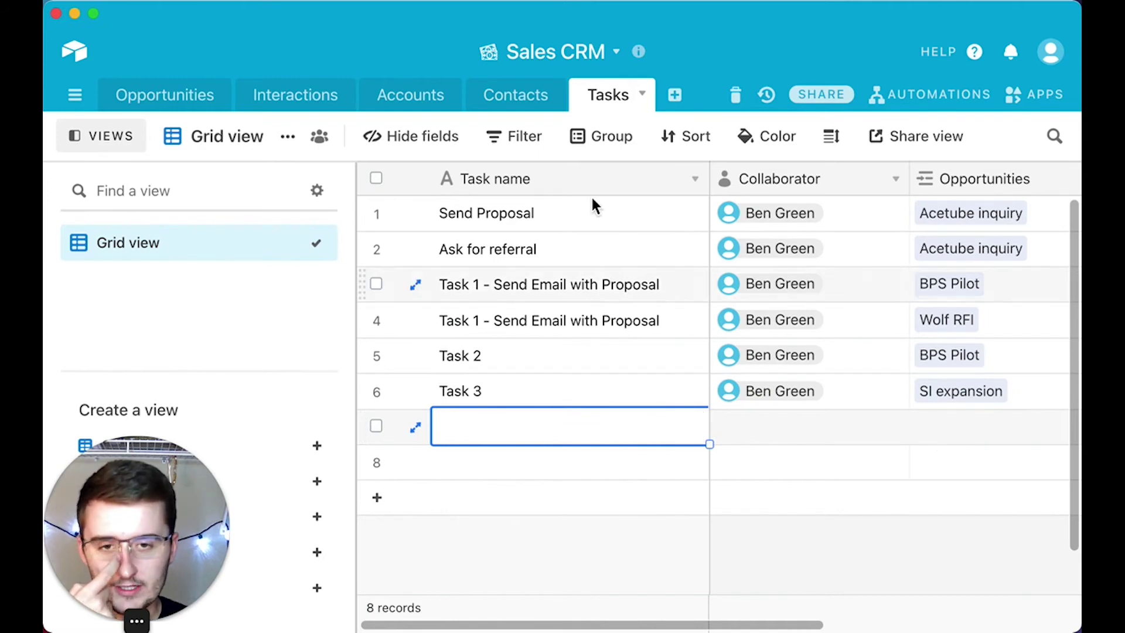
left_click(938, 422)
left_click(890, 429)
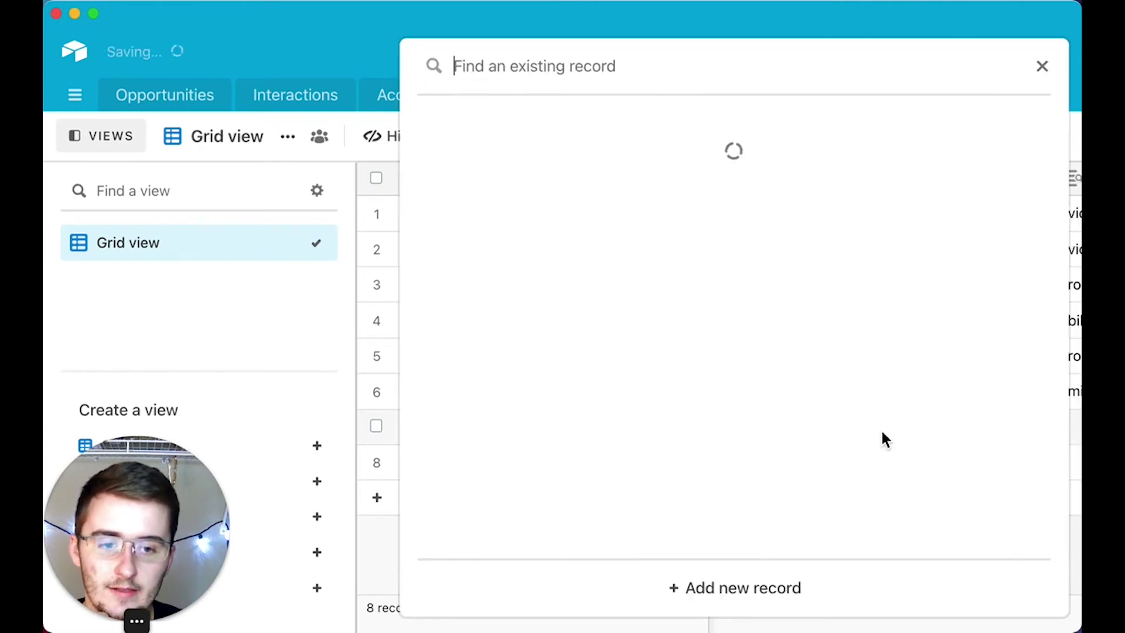
left_click(758, 252)
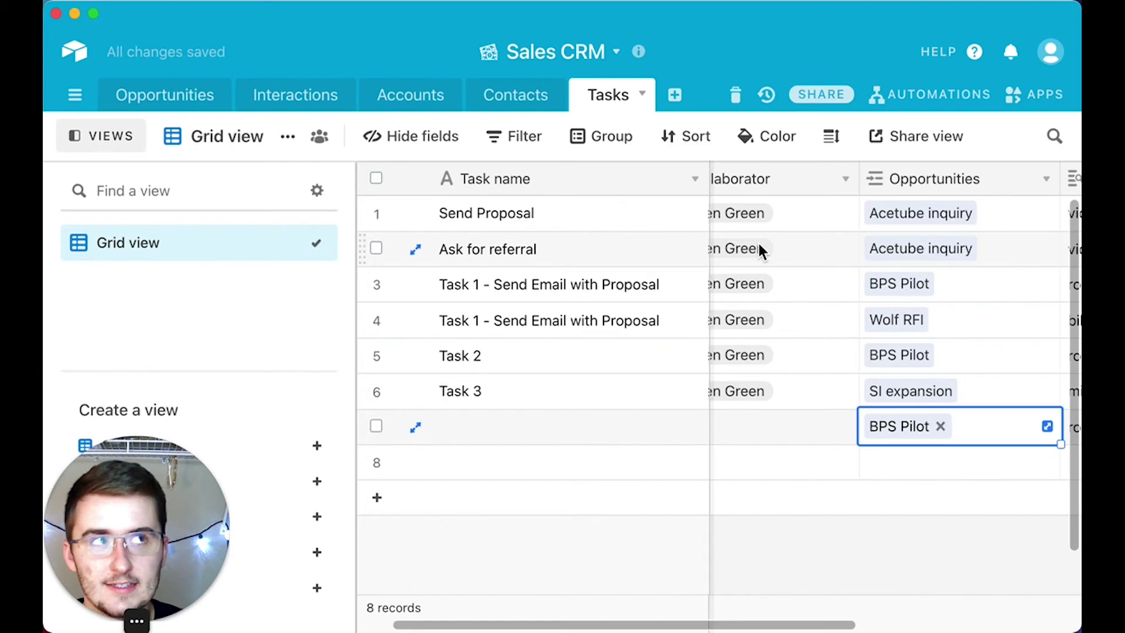
left_click_drag(603, 625, 571, 625)
left_click(740, 434)
left_click(741, 434)
left_click(748, 532)
key("Escape")
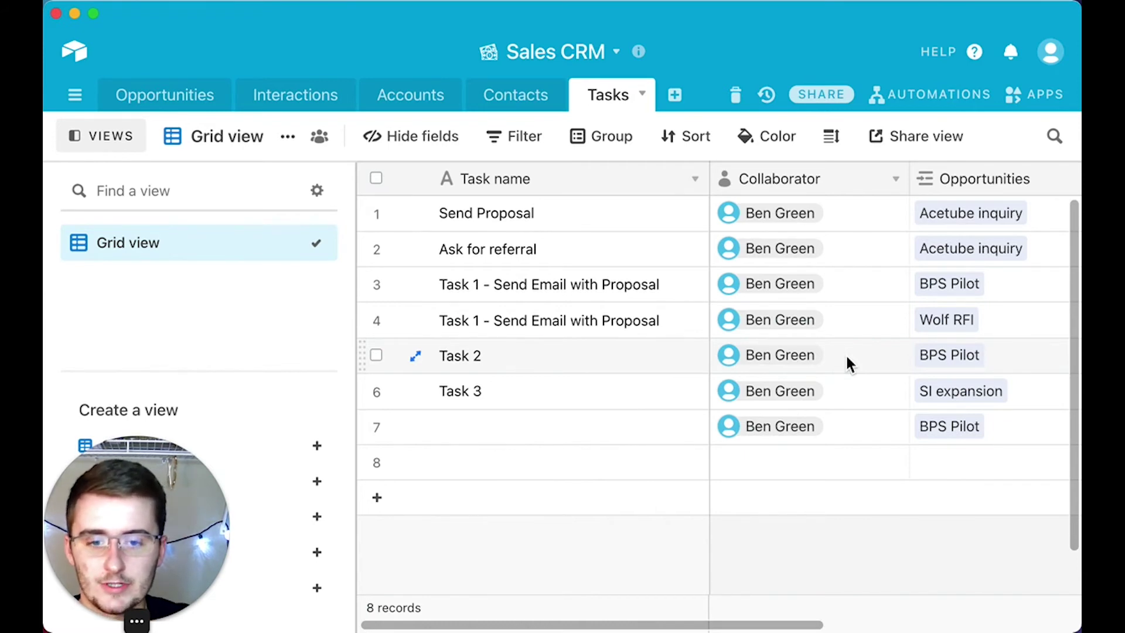
Create a new automation named 'Auto Assign Update'
left_click(935, 94)
left_click(1058, 95)
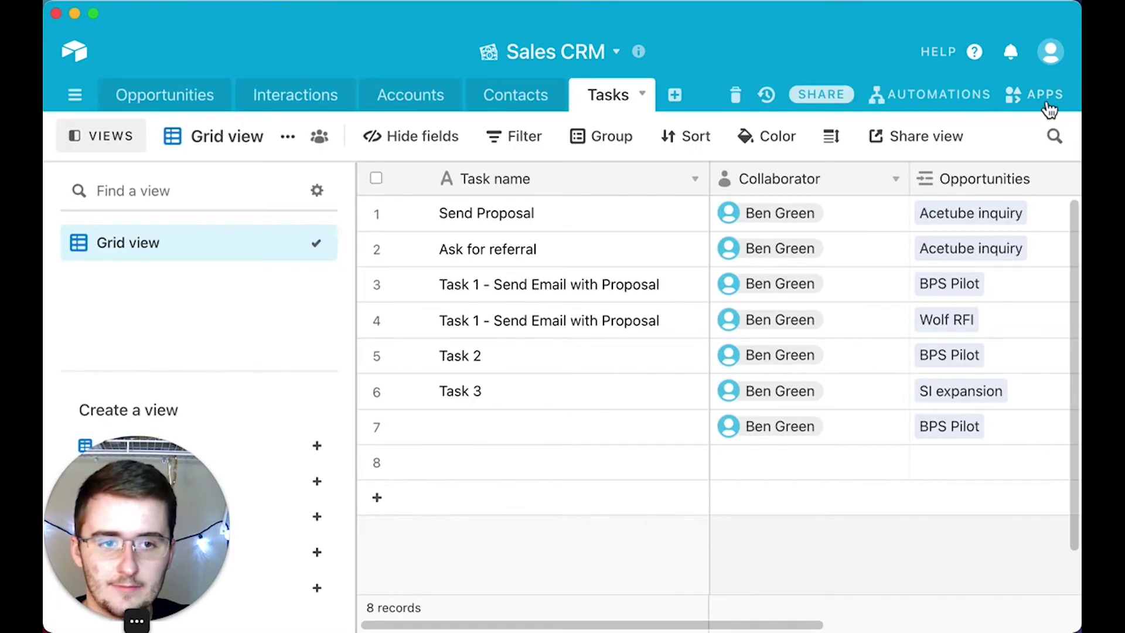
left_click(923, 95)
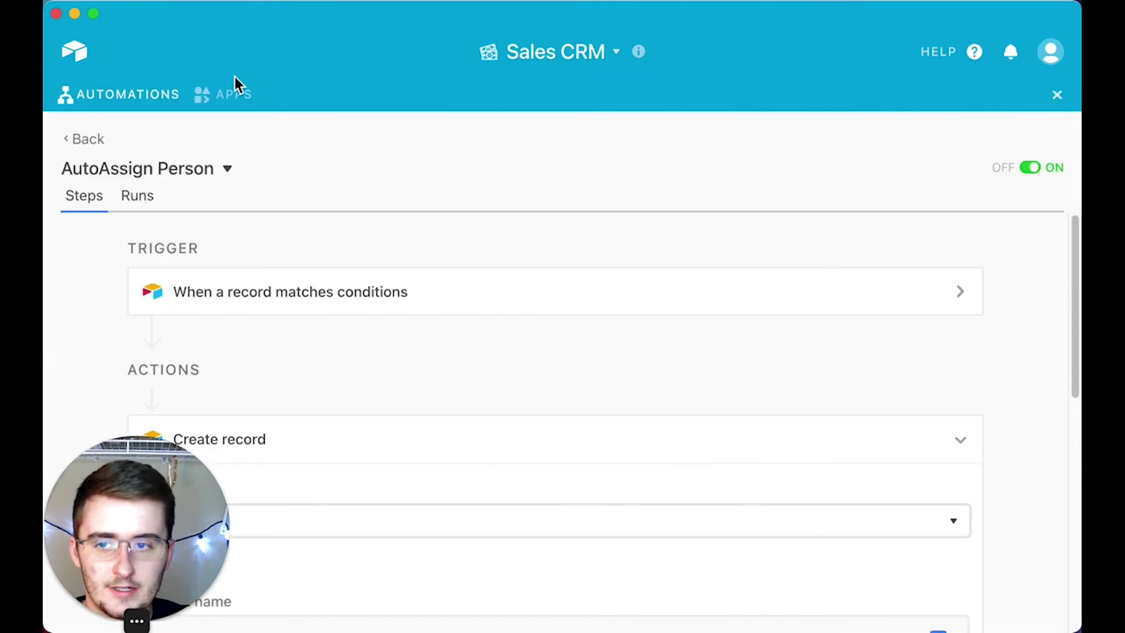
left_click(101, 143)
left_click(983, 152)
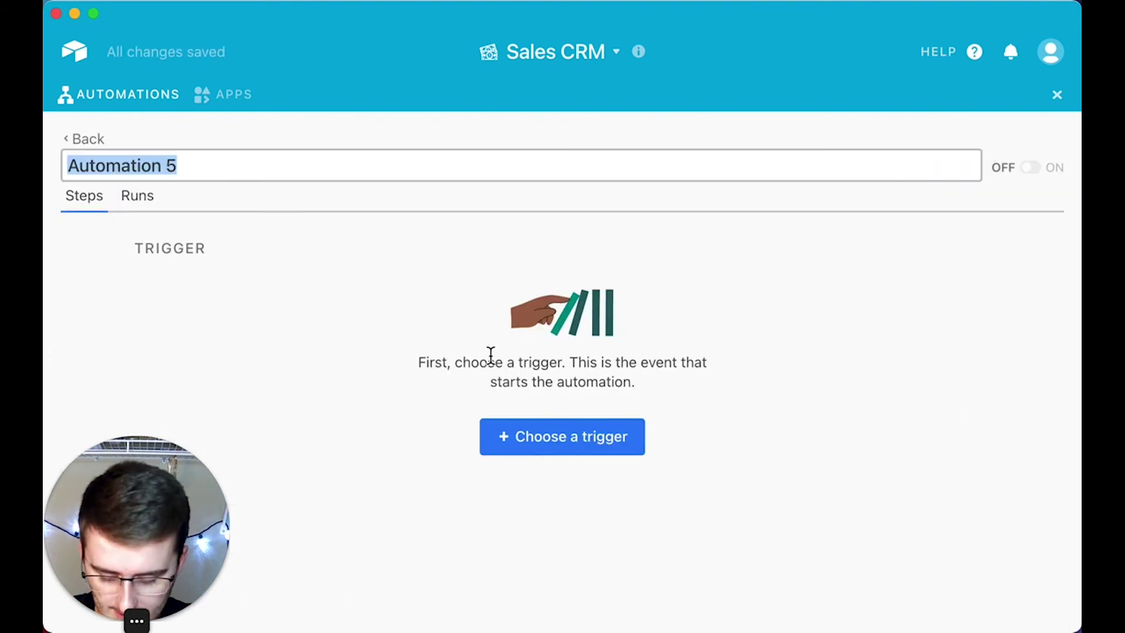
type("Auto Assig")
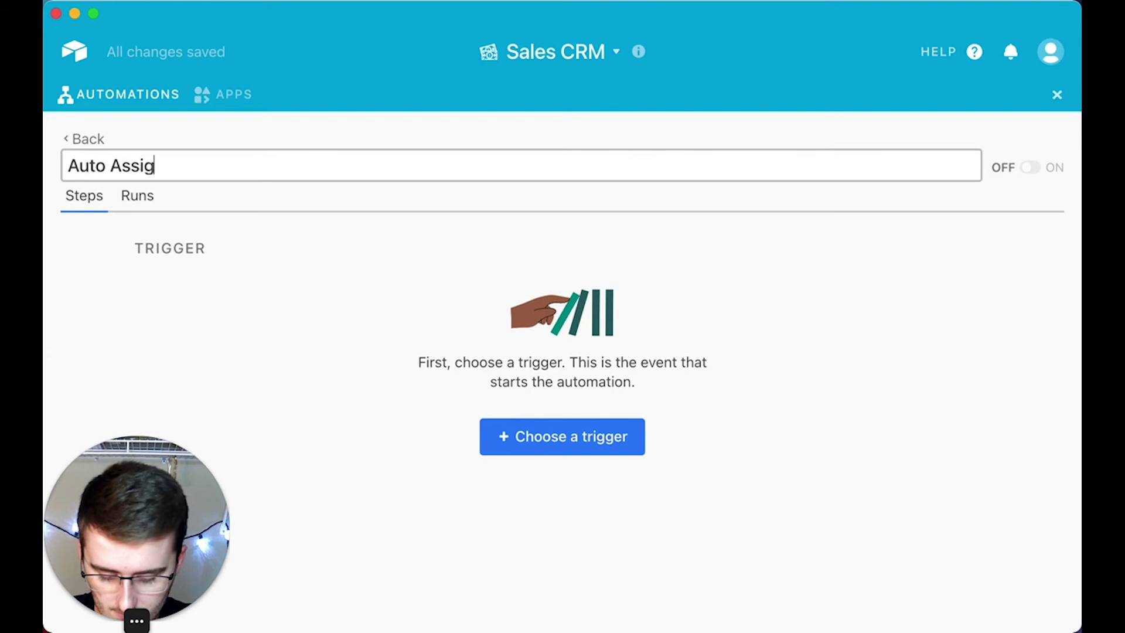
type("n Update")
left_click(593, 434)
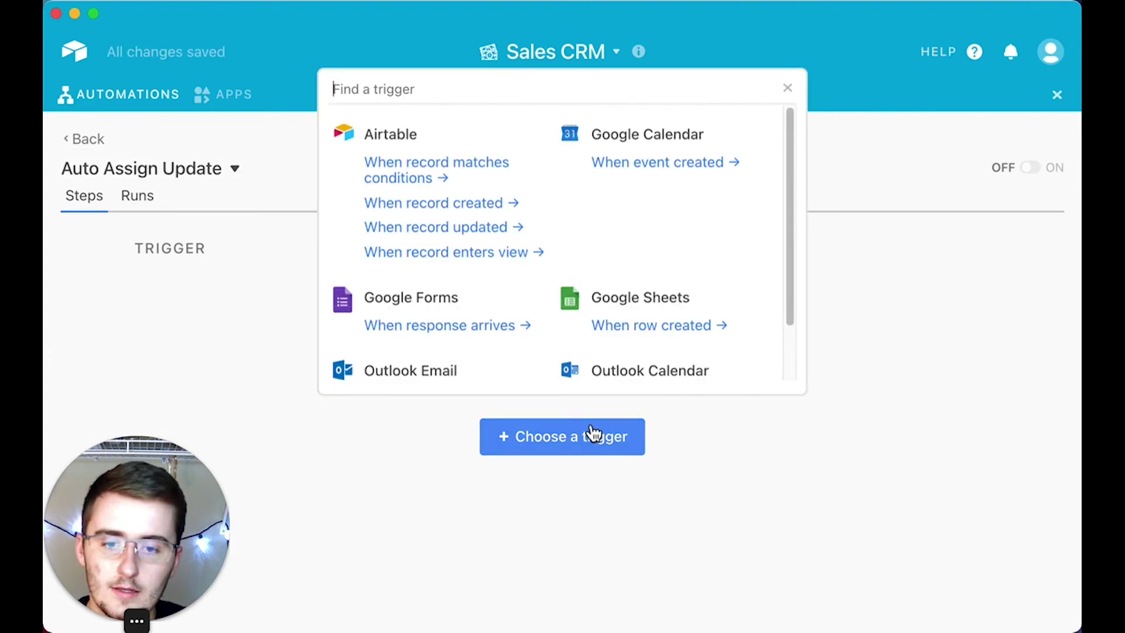
Use a 'When record matches conditions' trigger on the Tasks table
left_click(413, 171)
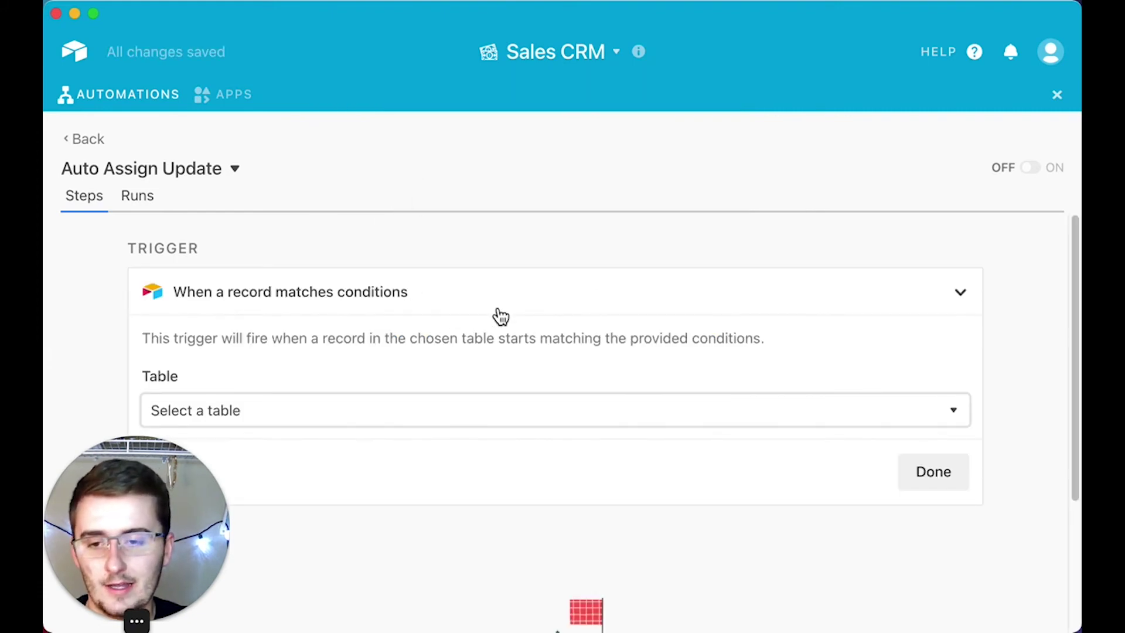
scroll(496, 315, "down", 2)
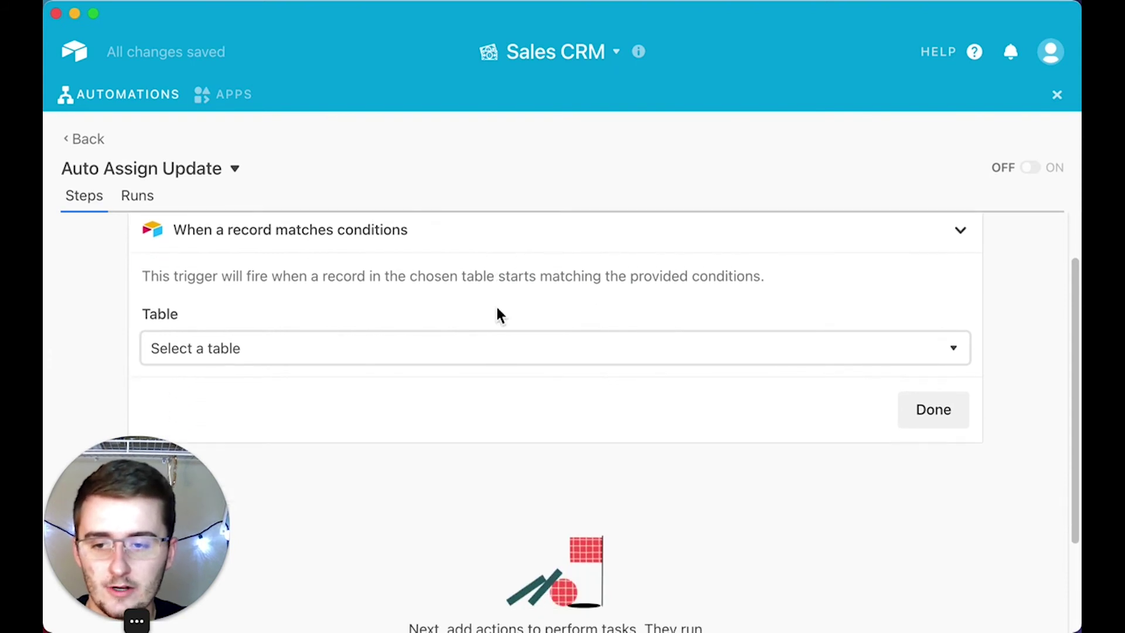
left_click(462, 348)
scroll(96, 282, "up", 3)
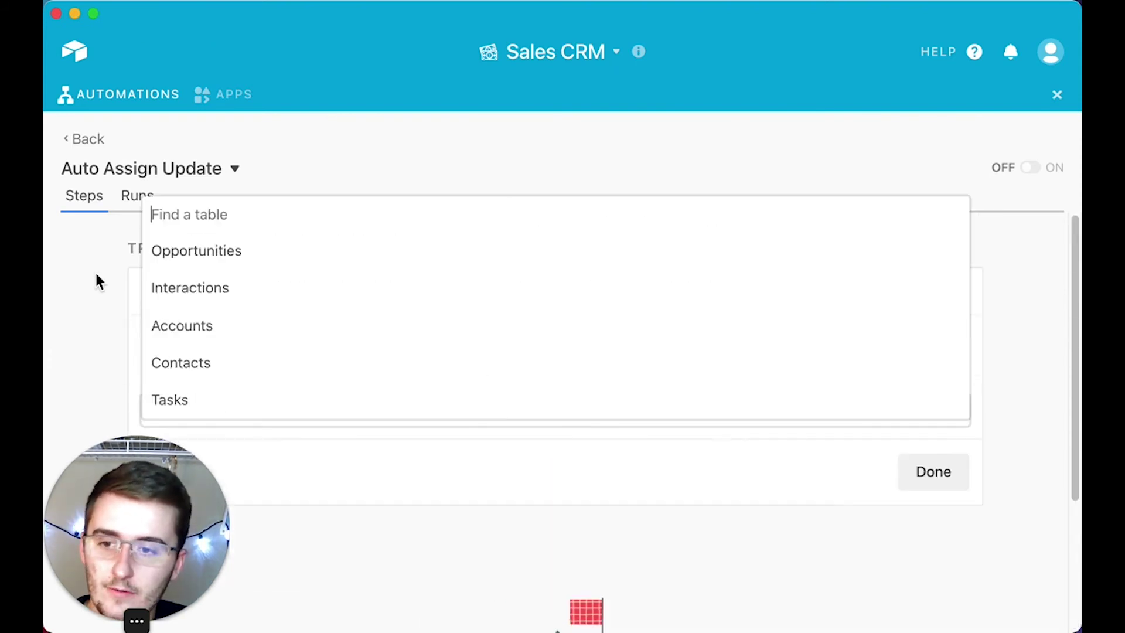
left_click(112, 268)
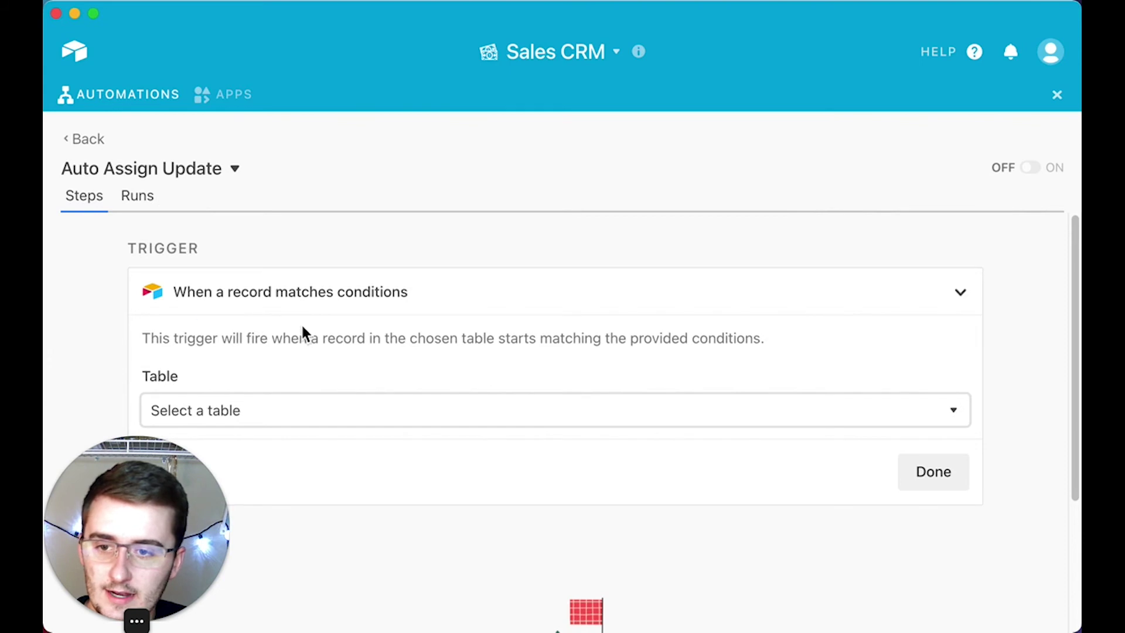
scroll(399, 316, "down", 2)
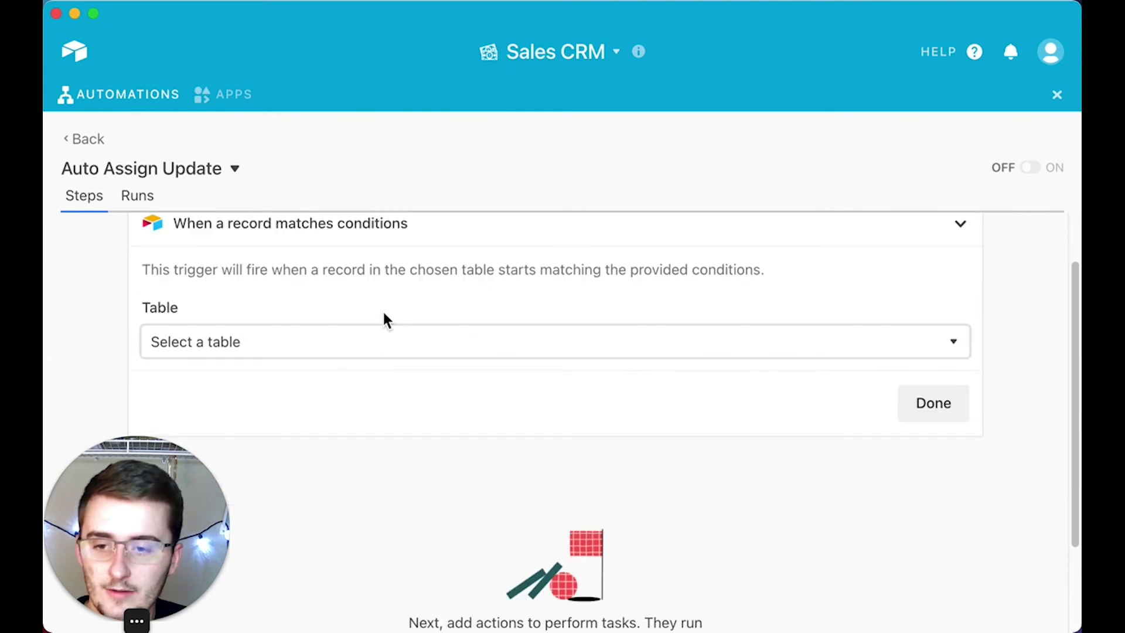
left_click(350, 351)
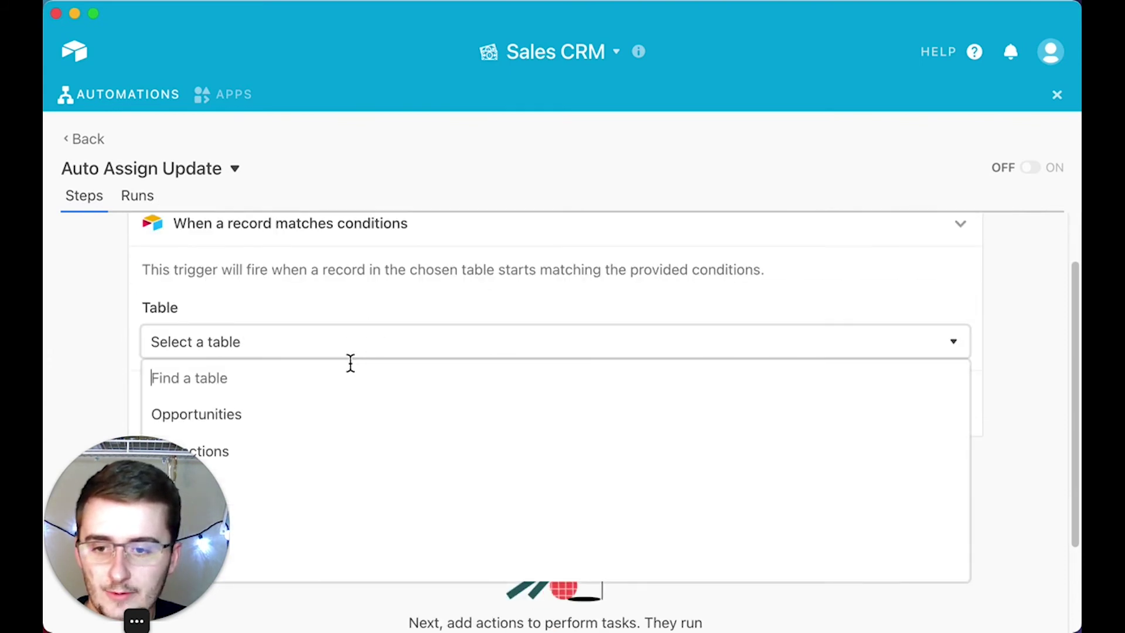
left_click(373, 533)
left_click(235, 263)
left_click(360, 477)
Add the condition Opportunities is not empty, then test and finish the trigger
left_click(223, 340)
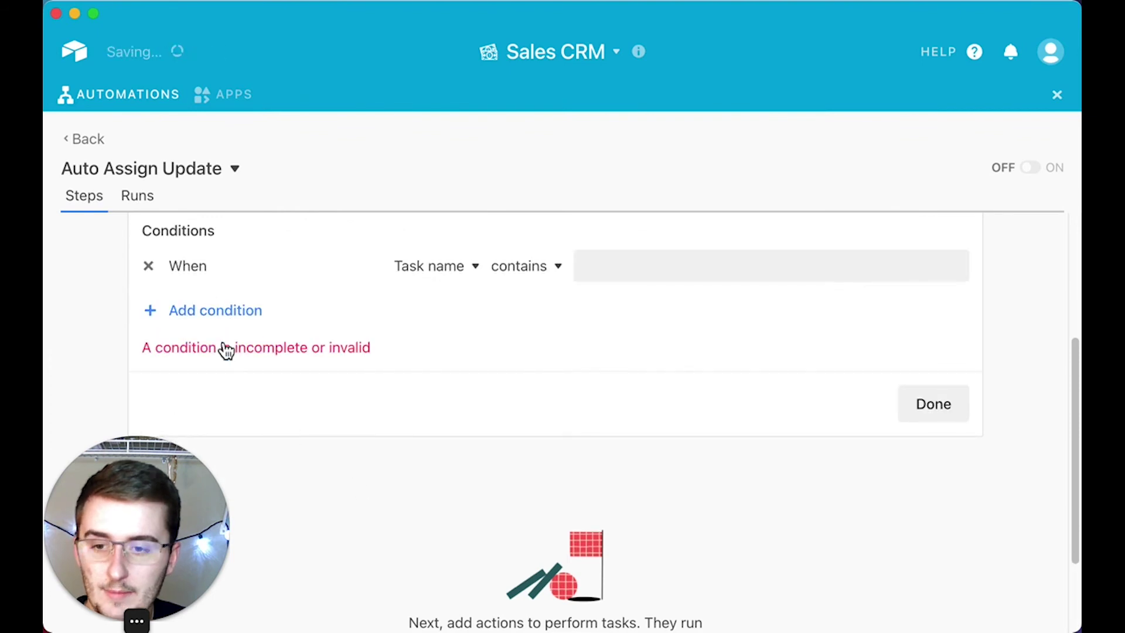
left_click(424, 271)
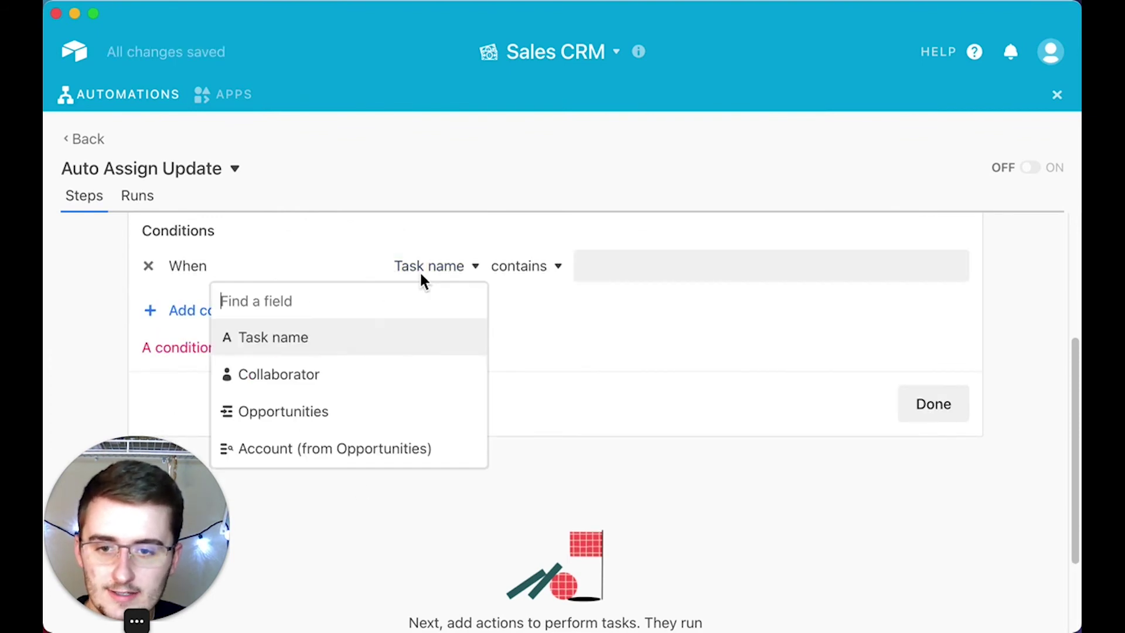
left_click(367, 414)
left_click(538, 267)
left_click(502, 458)
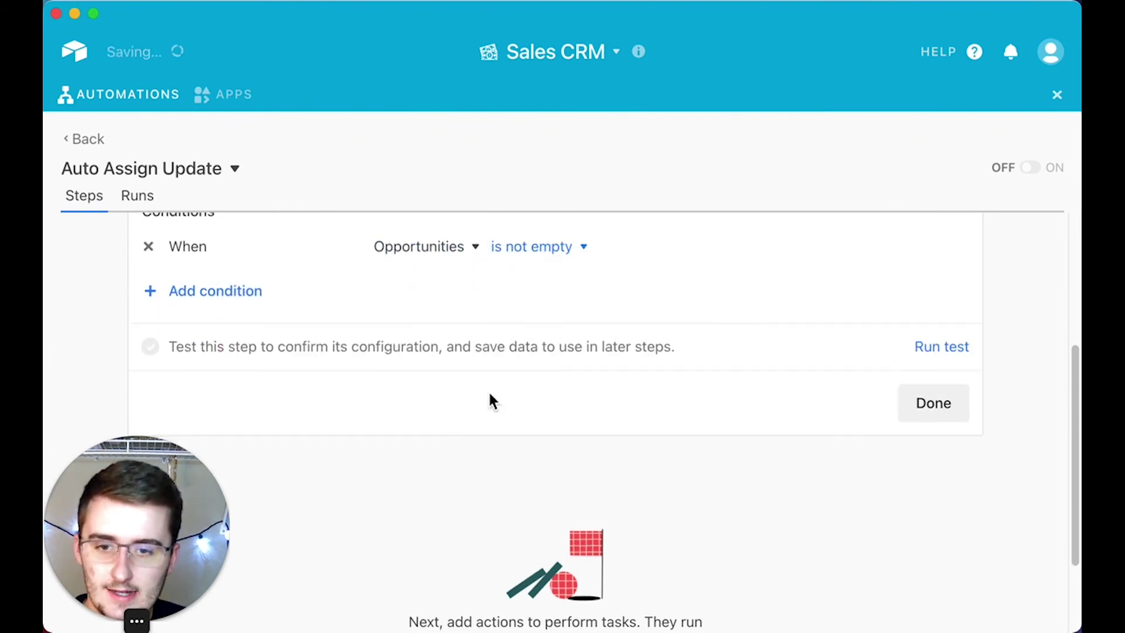
scroll(591, 317, "up", 3)
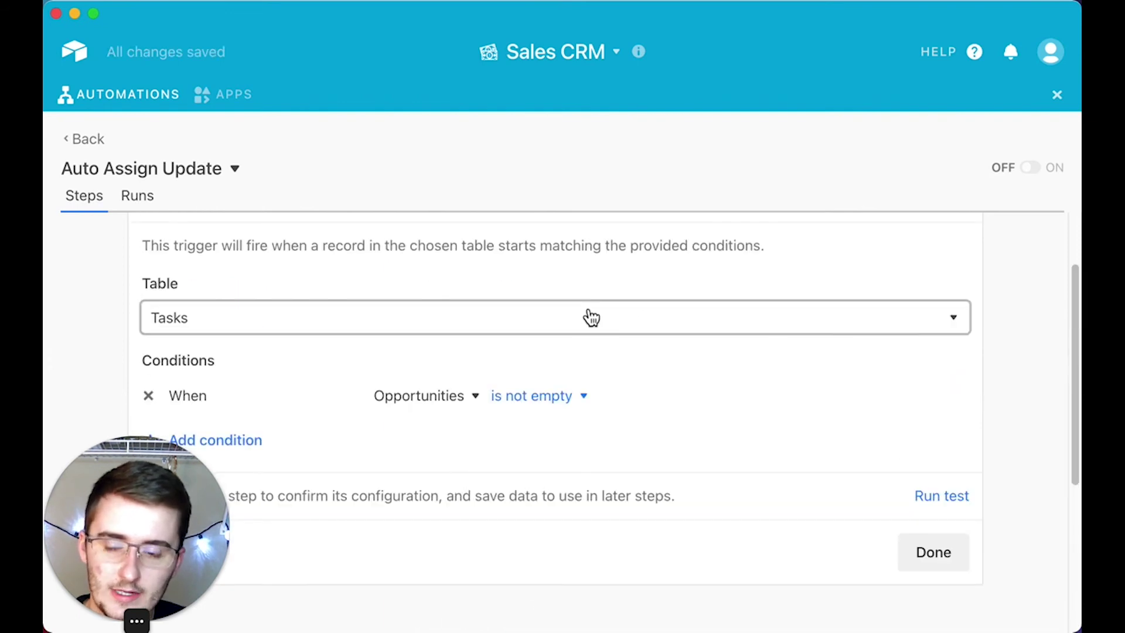
scroll(621, 419, "down", 1)
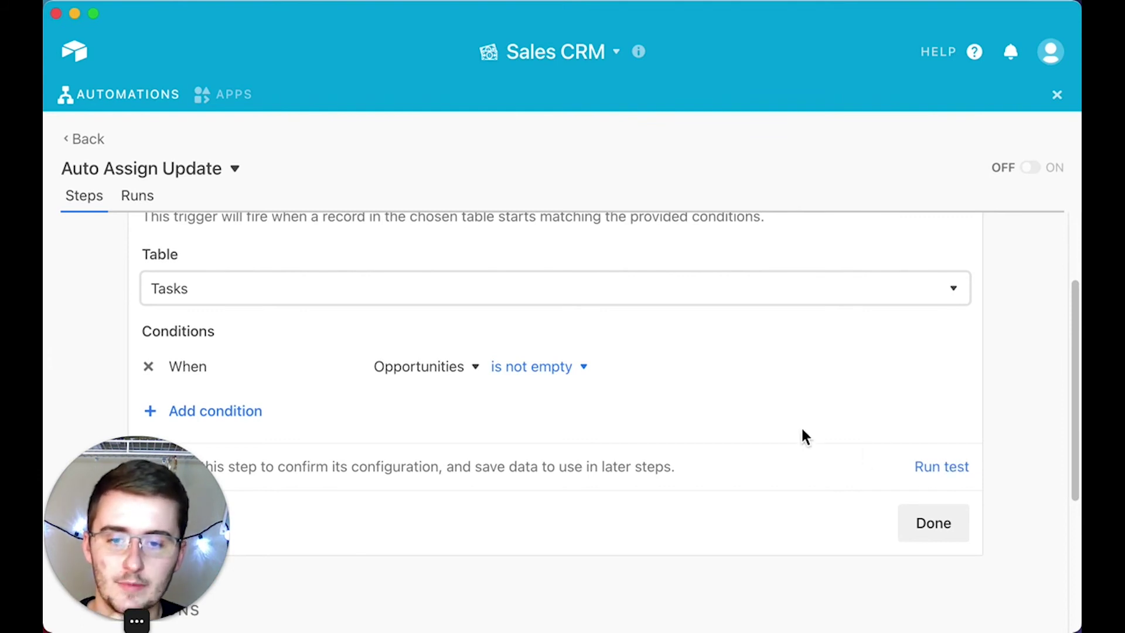
left_click(969, 465)
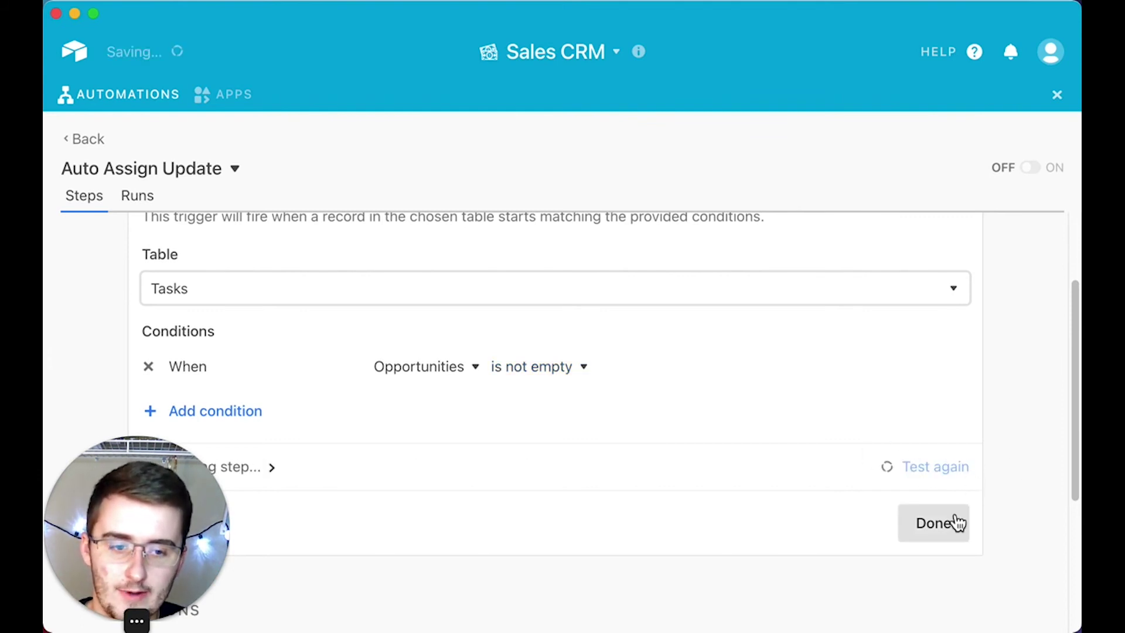
left_click(934, 523)
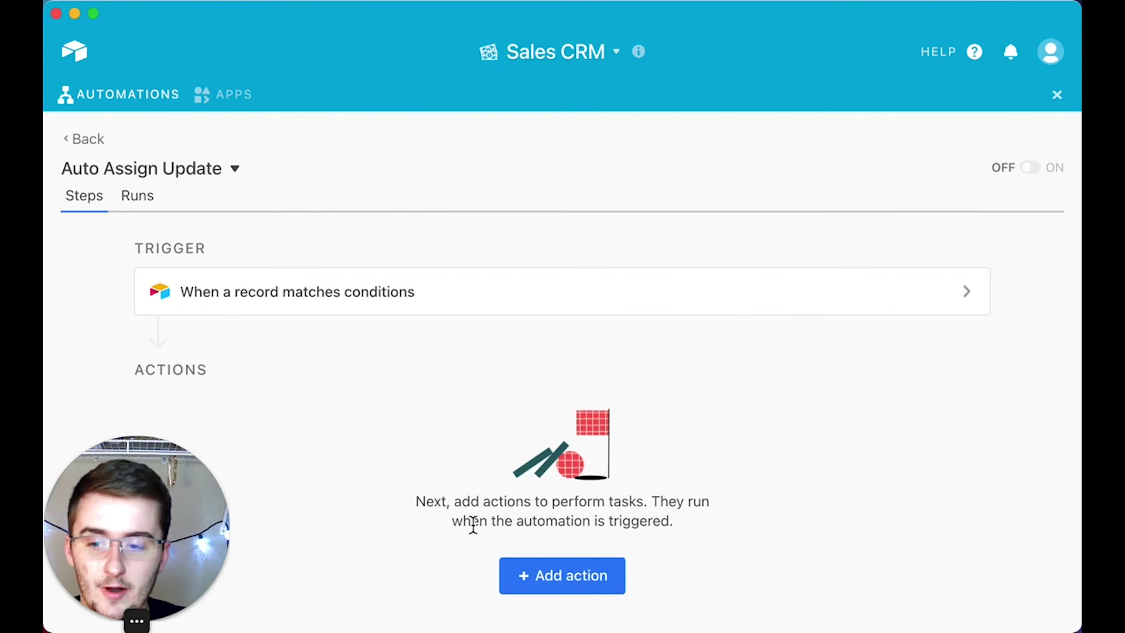
Add an Update record action targeting the Tasks table
left_click(557, 580)
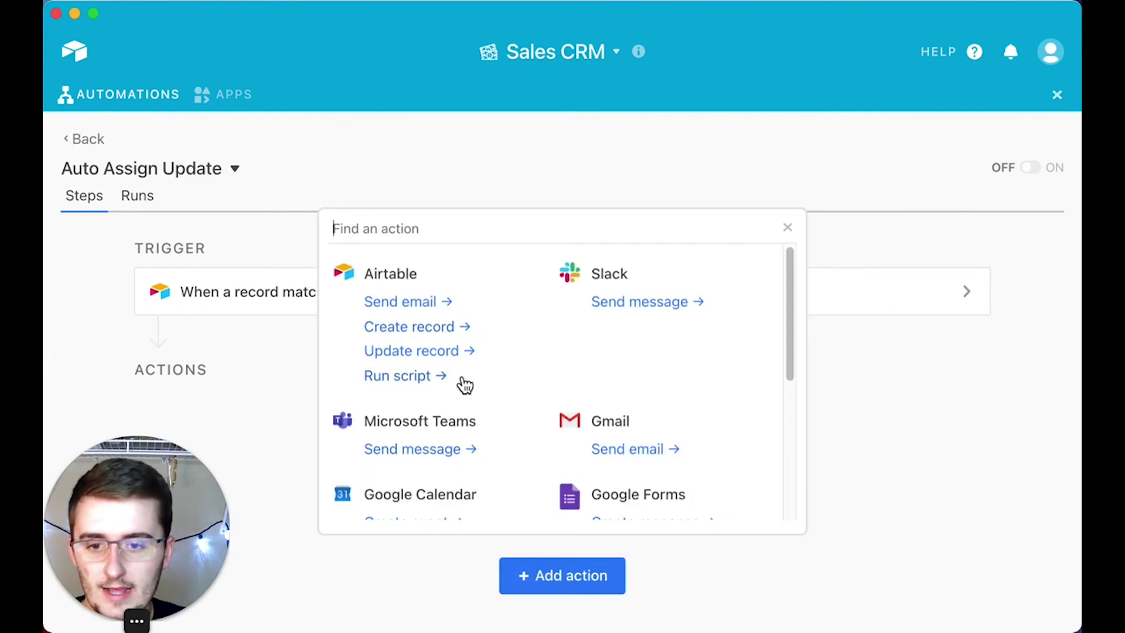
left_click(428, 355)
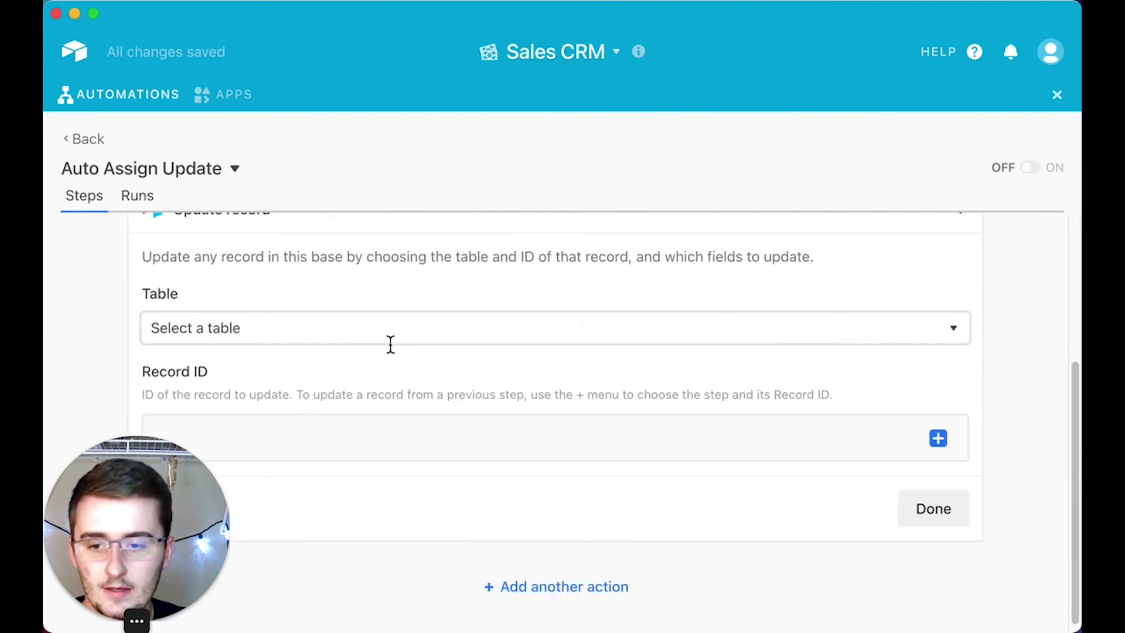
left_click(334, 330)
left_click(454, 545)
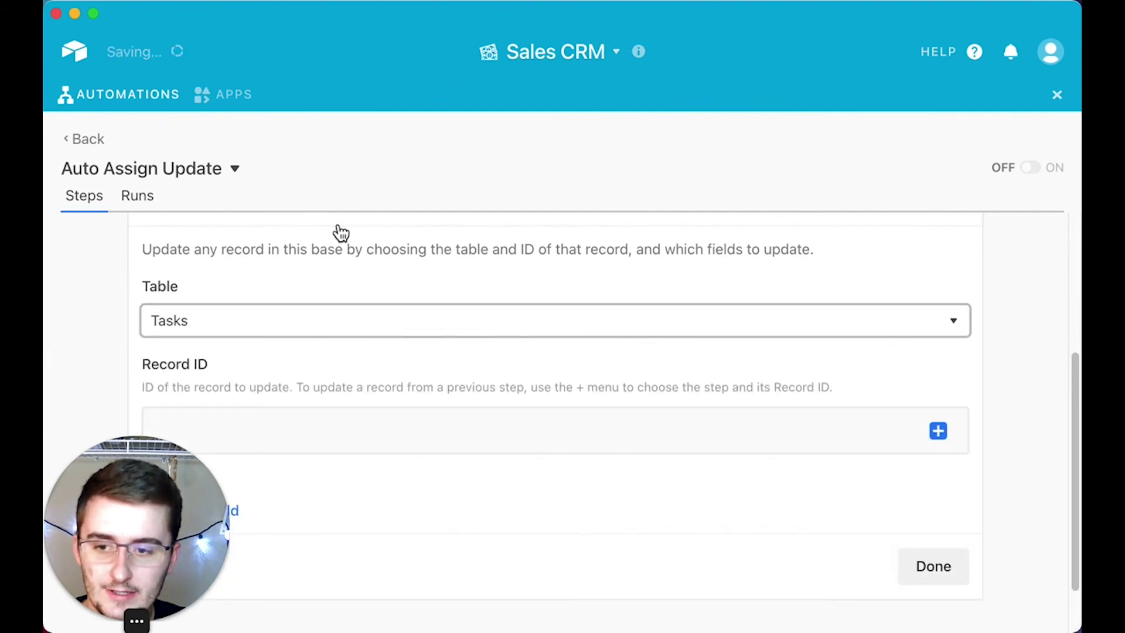
Fill the action's Record ID with the trigger record's Record ID
scroll(322, 346, "up", 4)
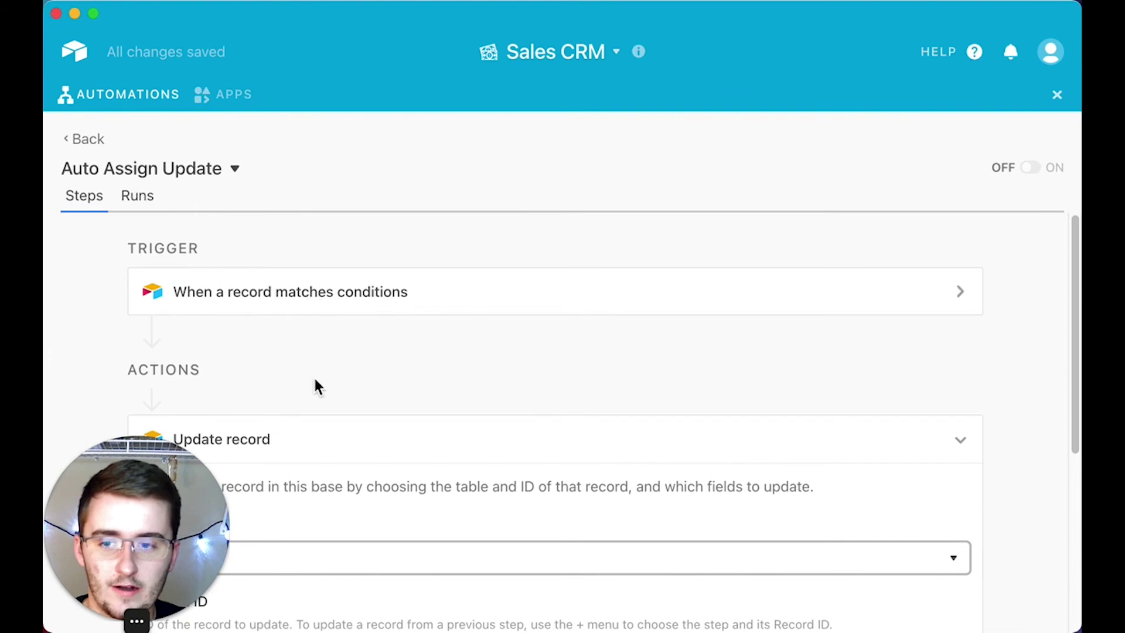
scroll(314, 384, "down", 4)
scroll(315, 452, "down", 2)
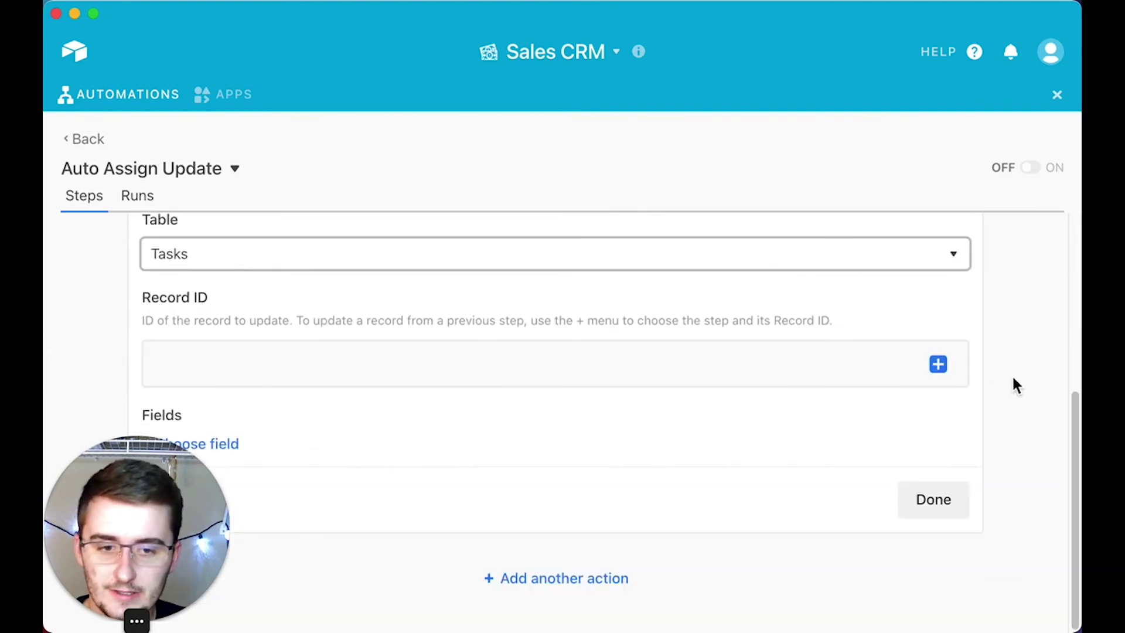
left_click(938, 365)
left_click(899, 444)
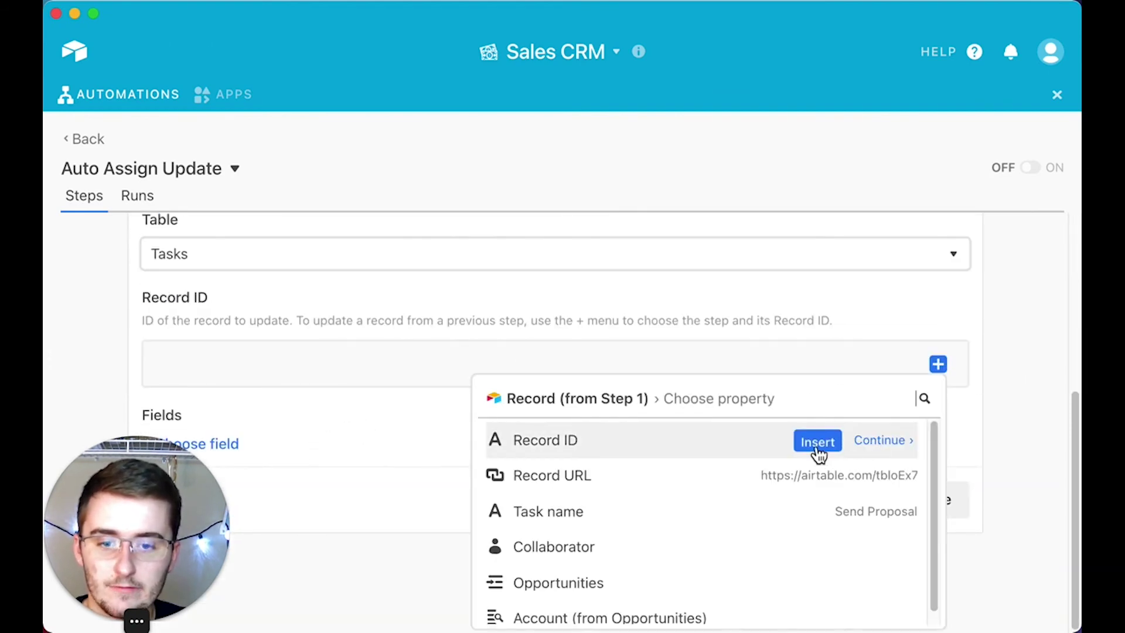
left_click(816, 443)
scroll(672, 425, "up", 2)
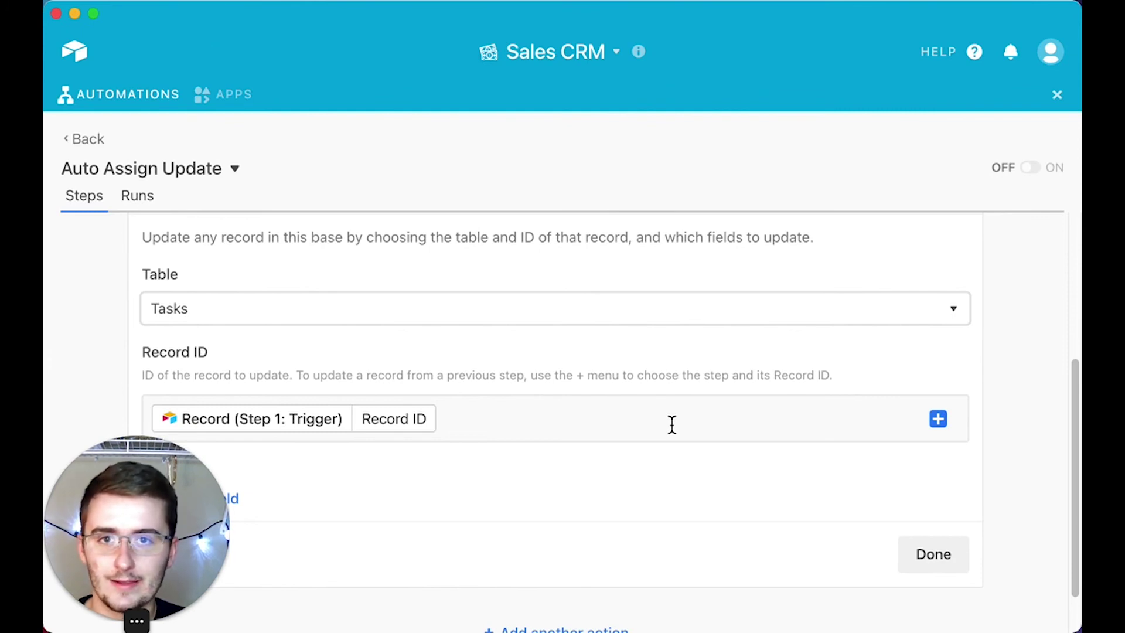
scroll(673, 425, "down", 2)
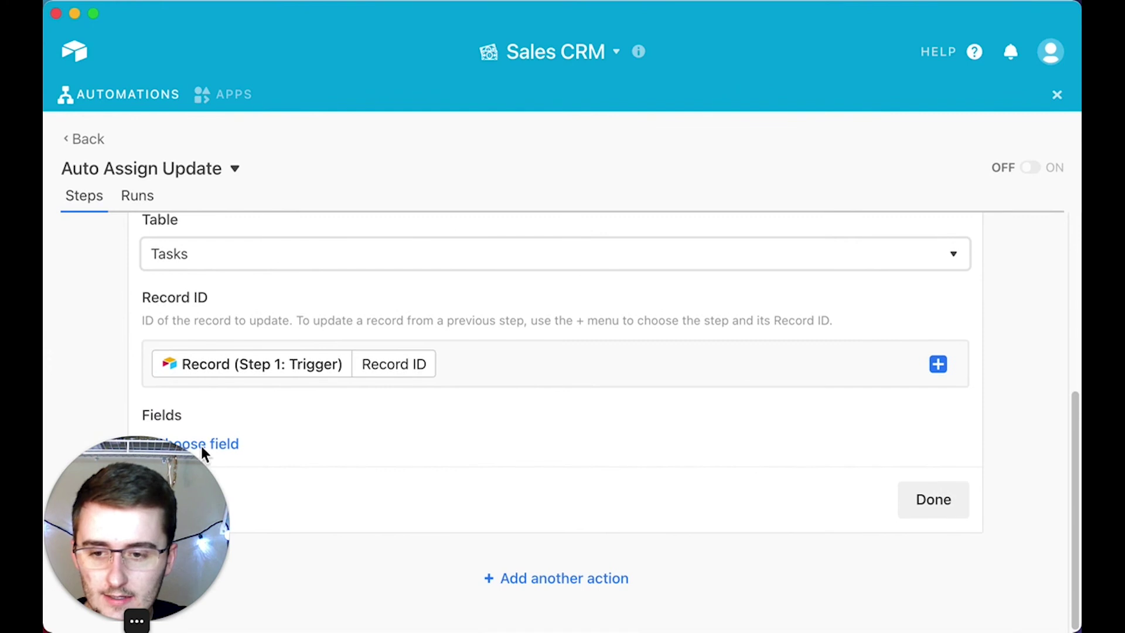
Make the update action set the Collaborator field to the team member's name
left_click(234, 445)
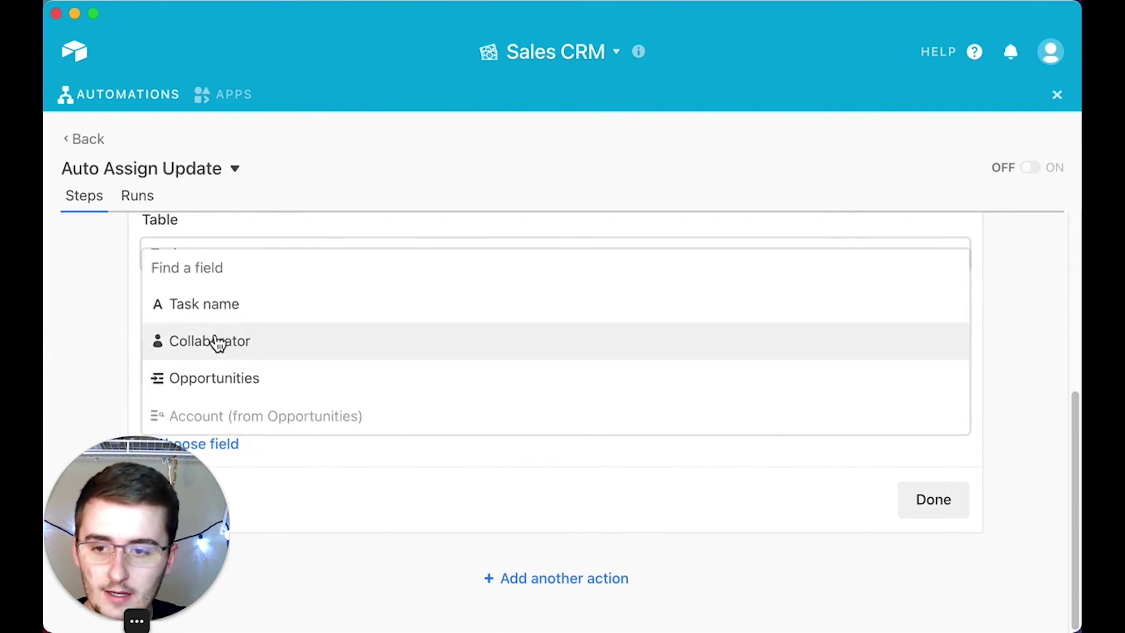
left_click(214, 341)
scroll(488, 496, "down", 1)
scroll(488, 495, "down", 2)
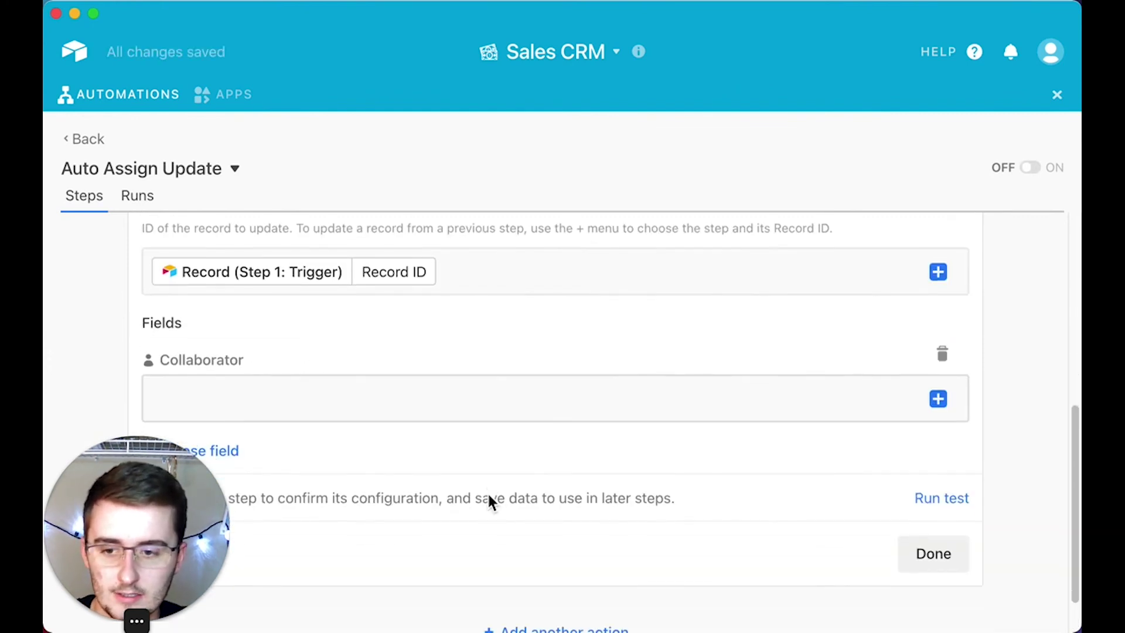
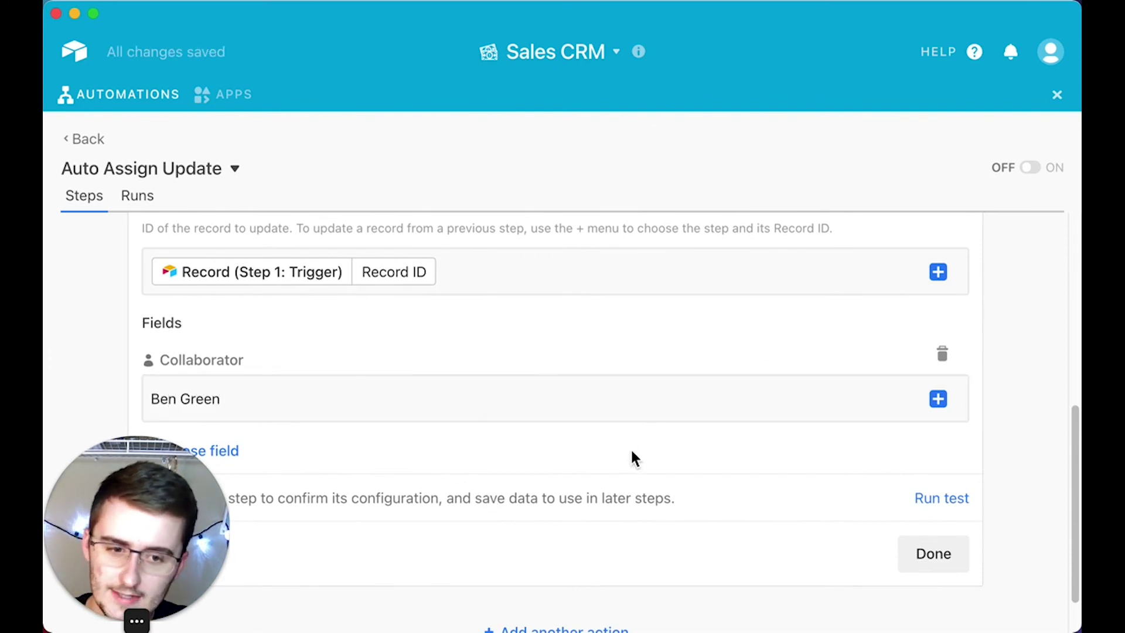
Test the action successfully, finish it, and switch Auto Assign Update on
left_click(914, 495)
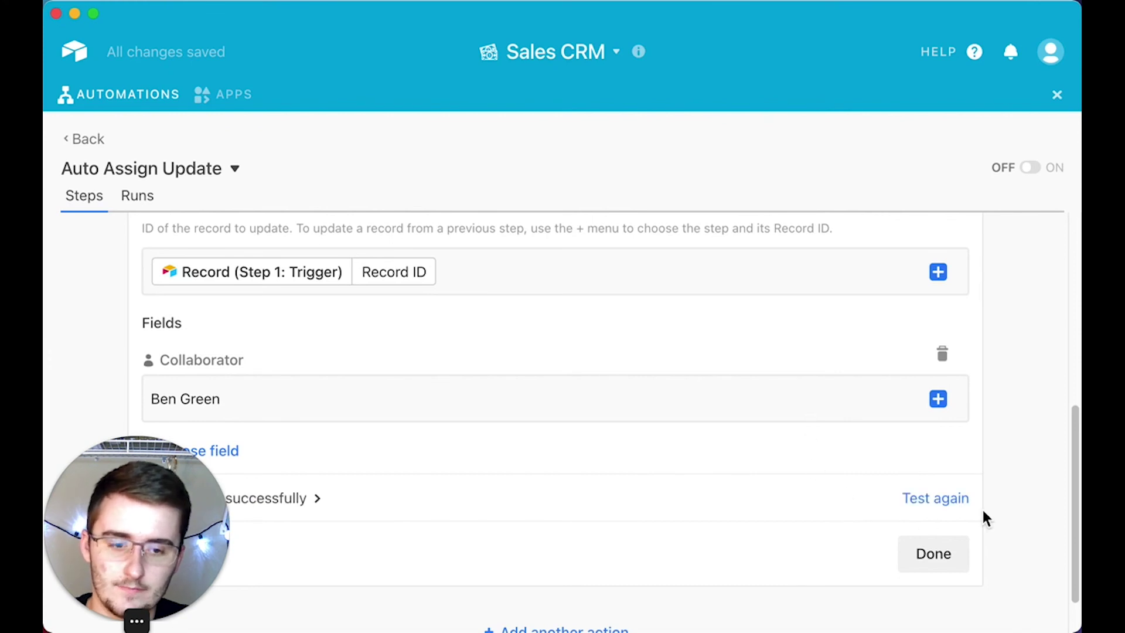
scroll(983, 511, "down", 2)
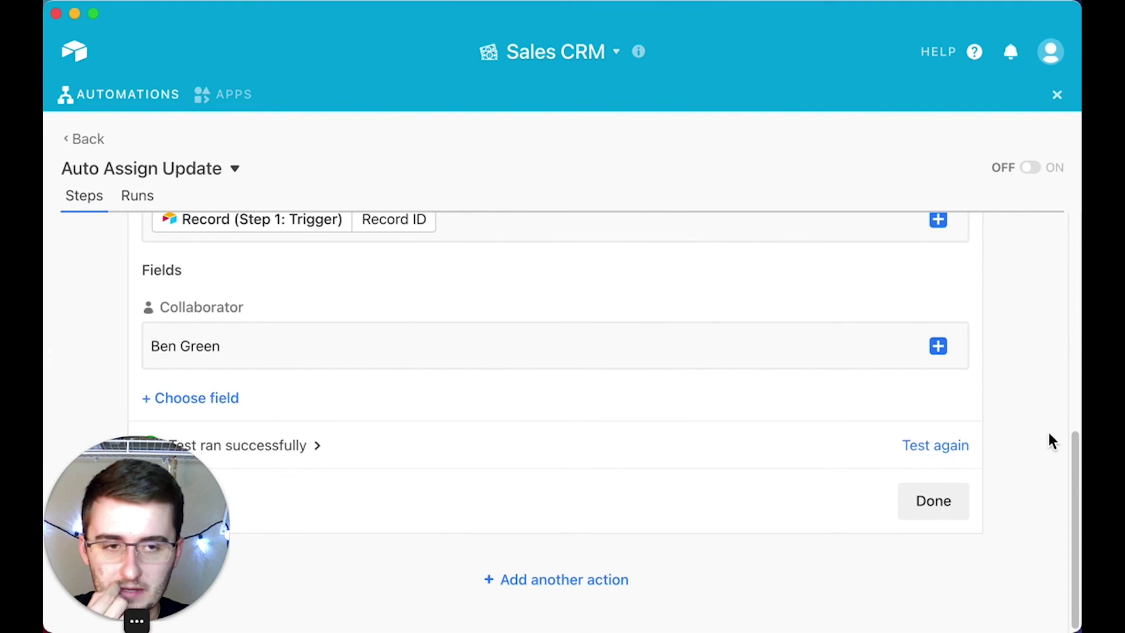
left_click(931, 503)
left_click(1032, 168)
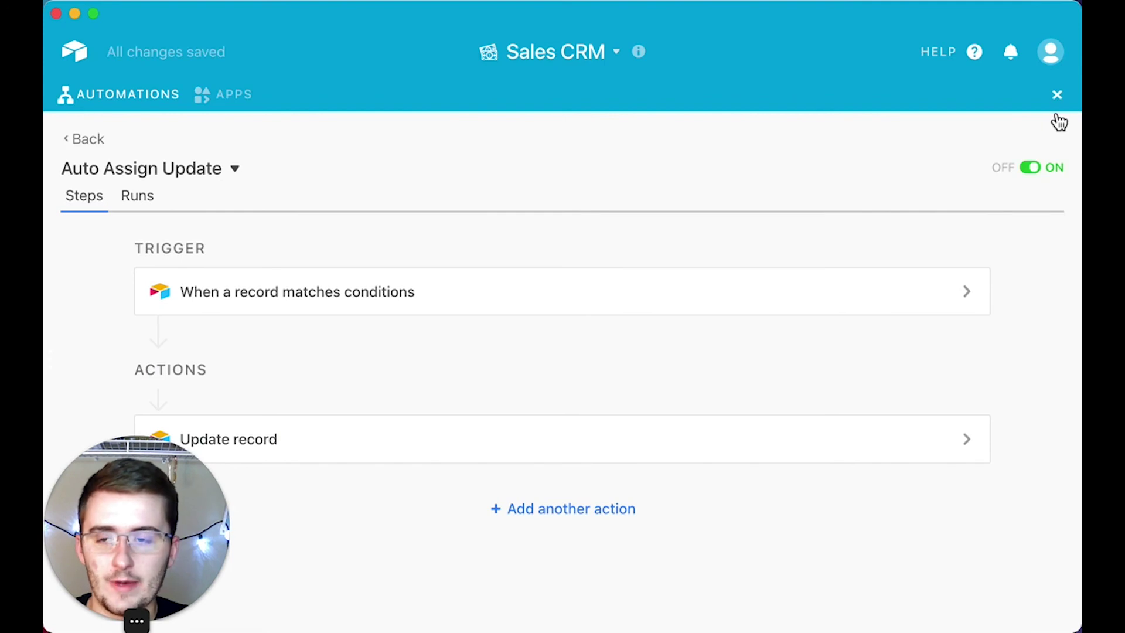
left_click(1057, 96)
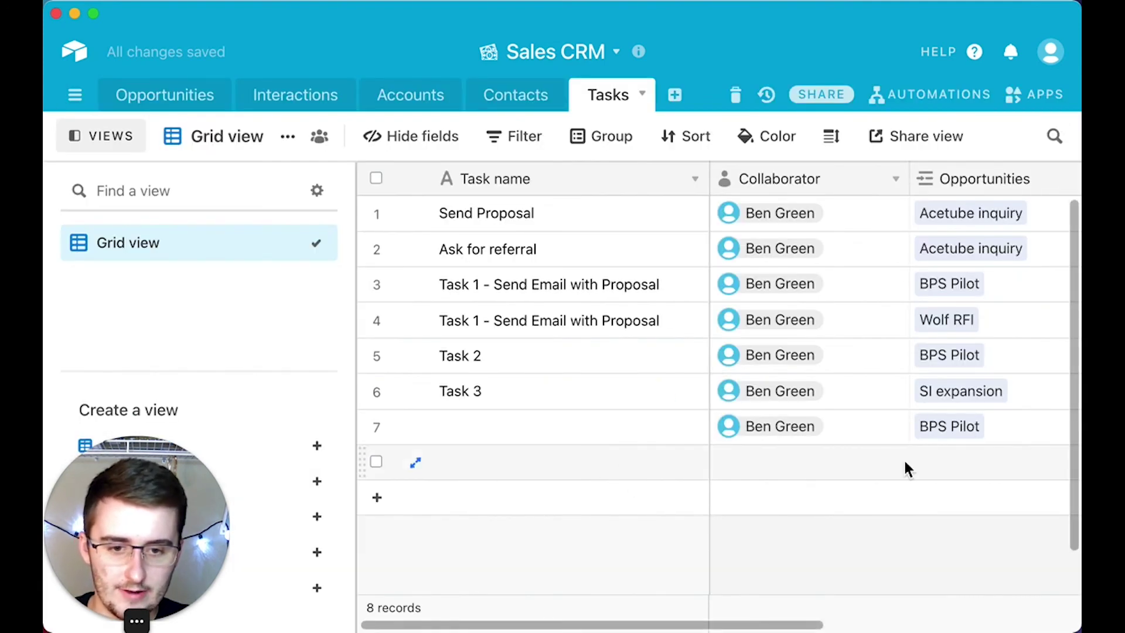
Link row 8 to Timbershadow expansion and inspect its automatically filled collaborator
left_click(937, 462)
left_click(878, 463)
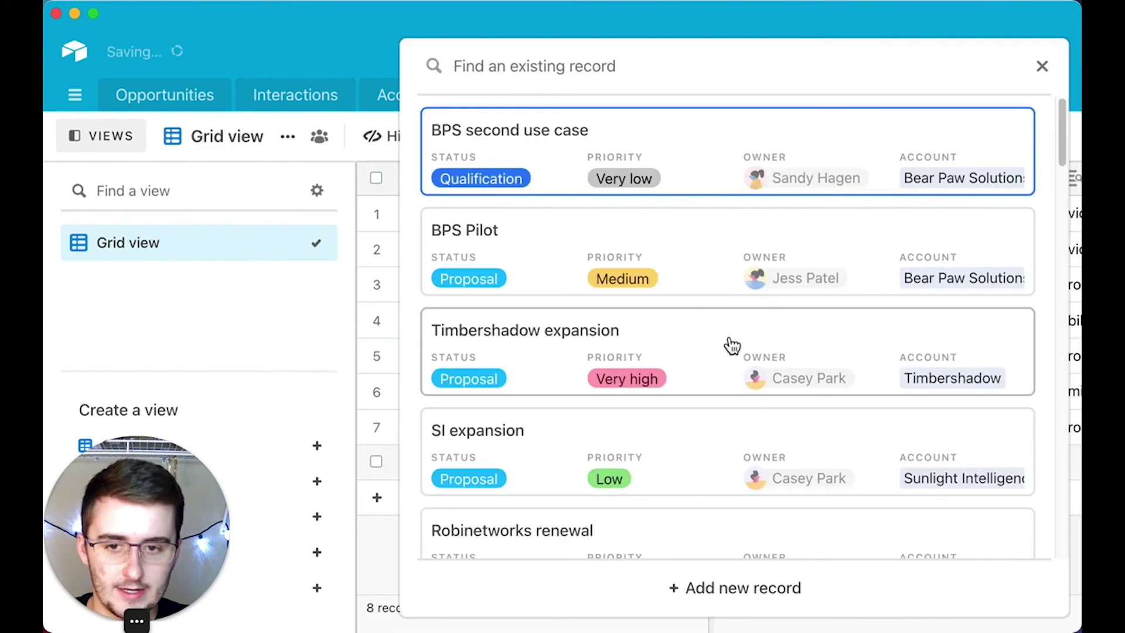
left_click(669, 332)
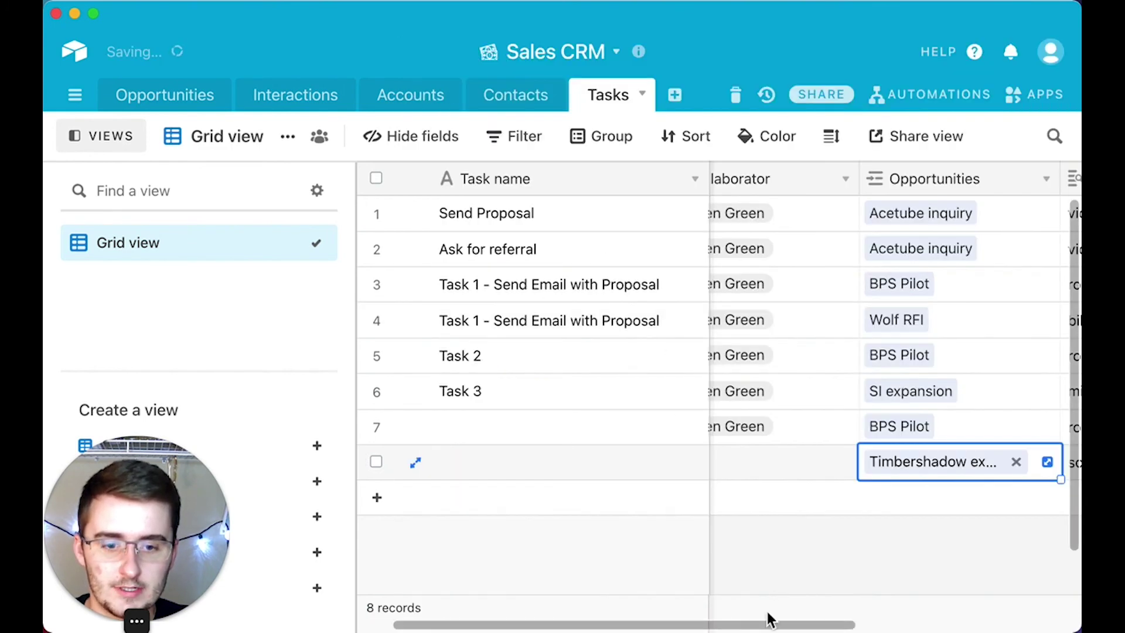
scroll(770, 619, "left", 2)
left_click(790, 554)
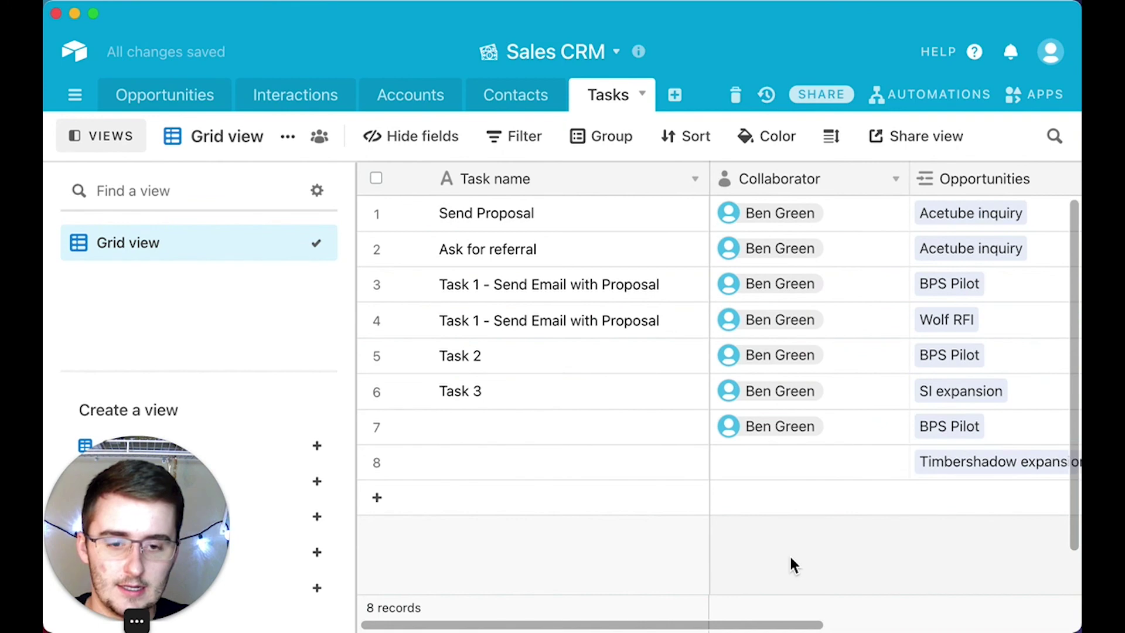
left_click(773, 456)
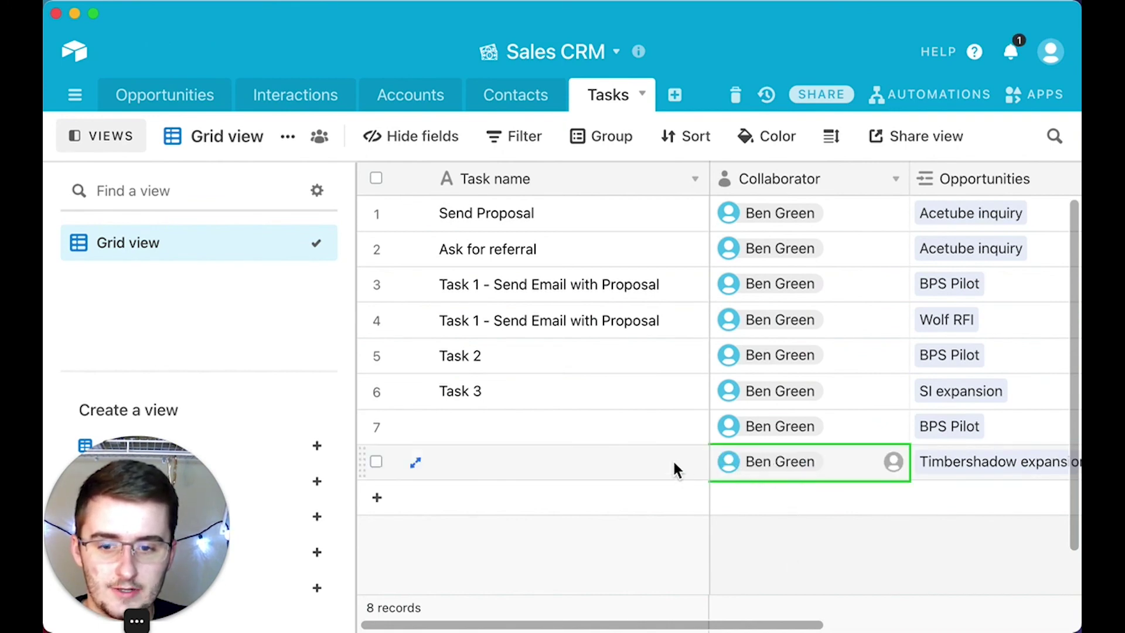
key("Escape")
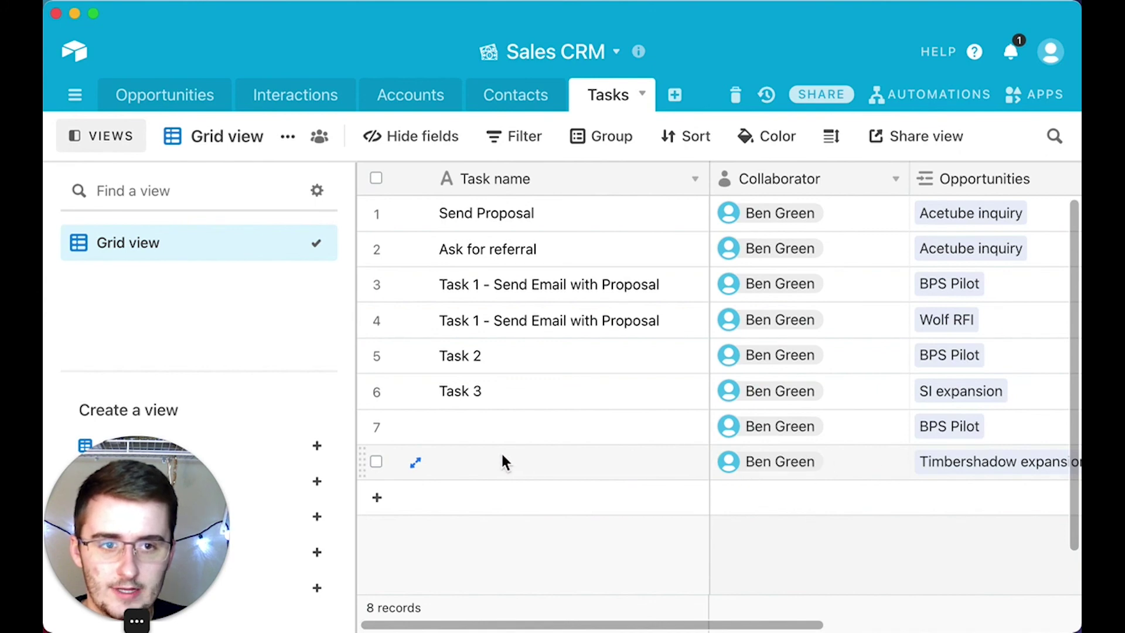
left_click(413, 463)
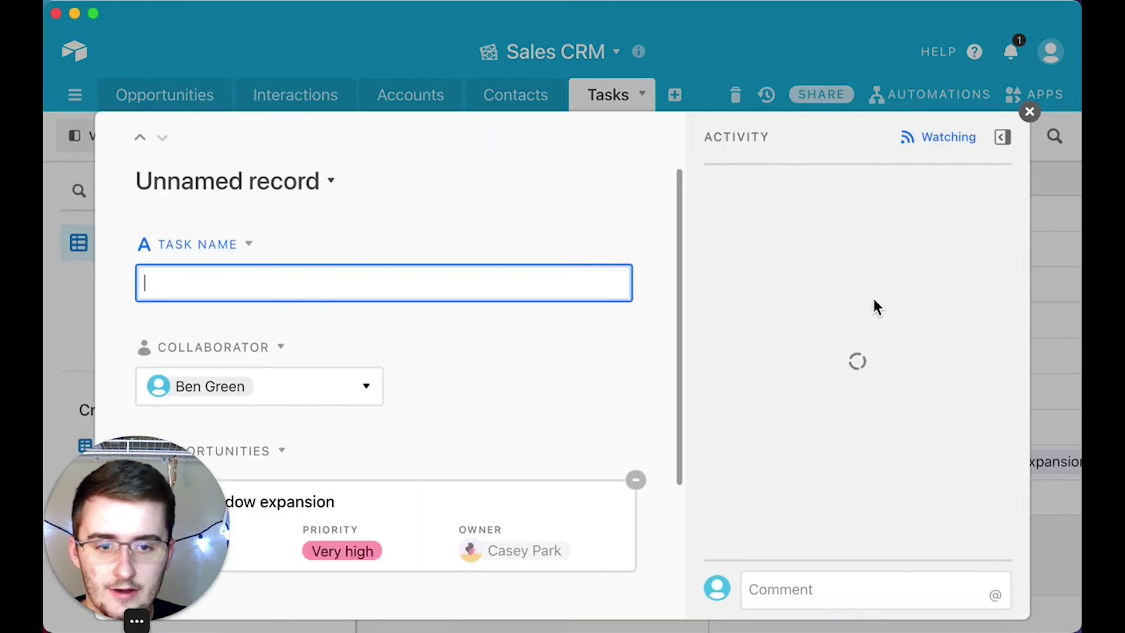
left_click(1030, 112)
Add a task named 'Task 4' linked to BPS Pilot
left_click(537, 498)
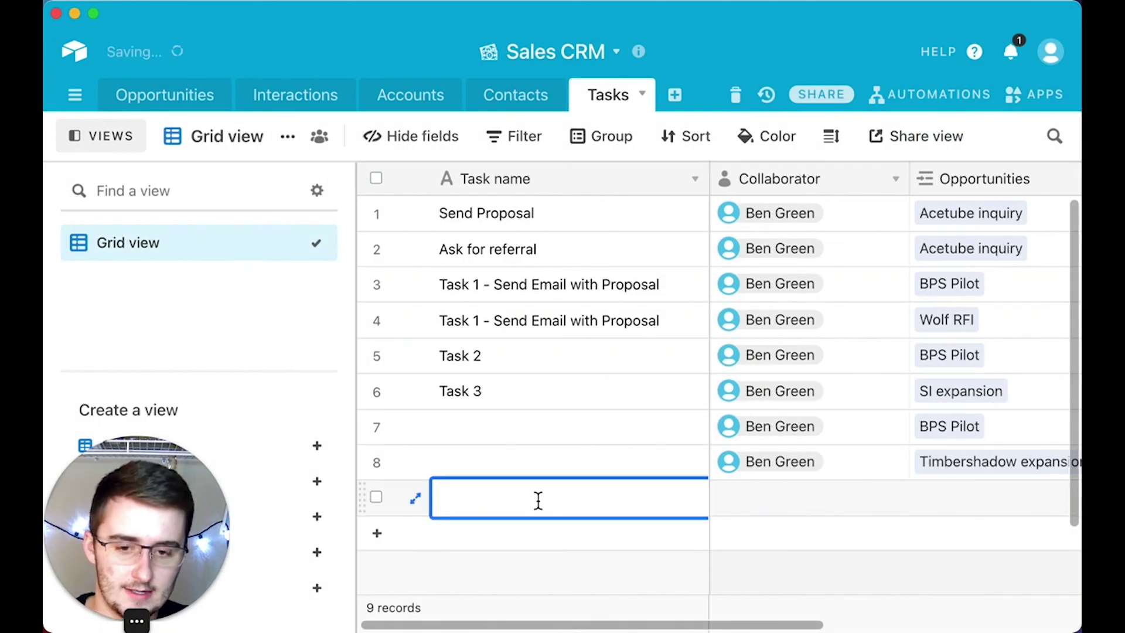
type("Ta")
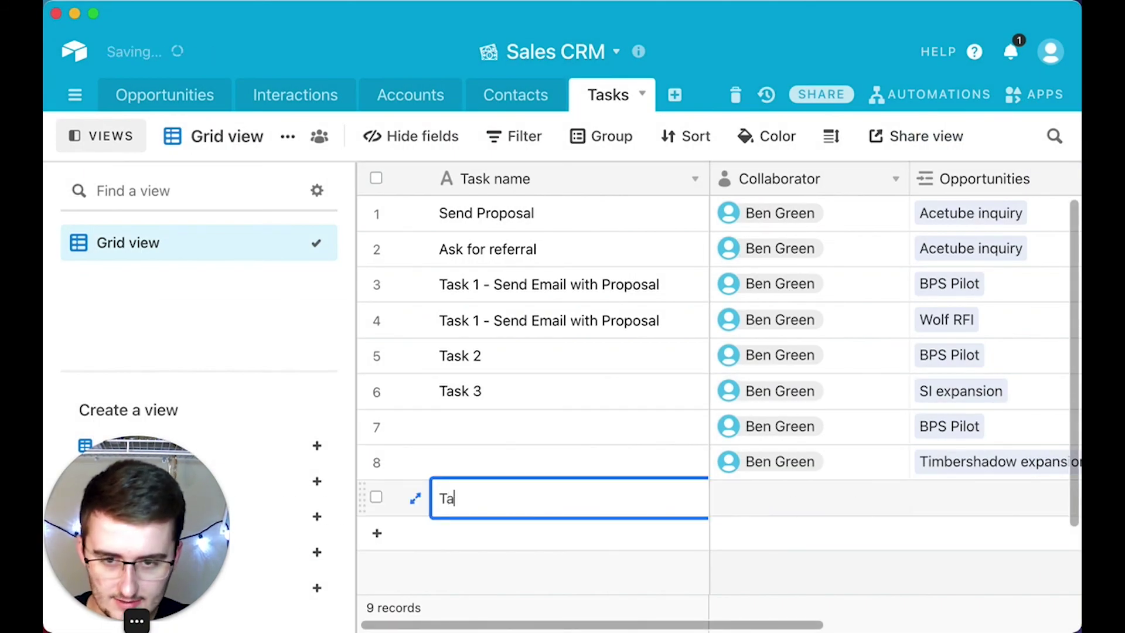
type("sk 4")
key("Tab")
key("Tab")
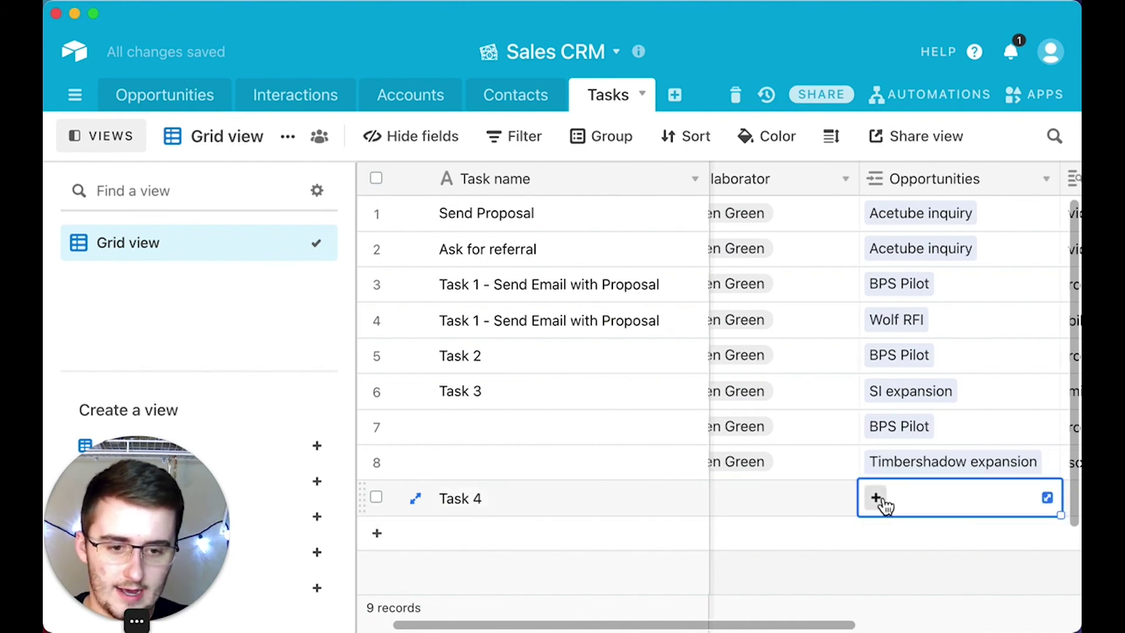
left_click(874, 498)
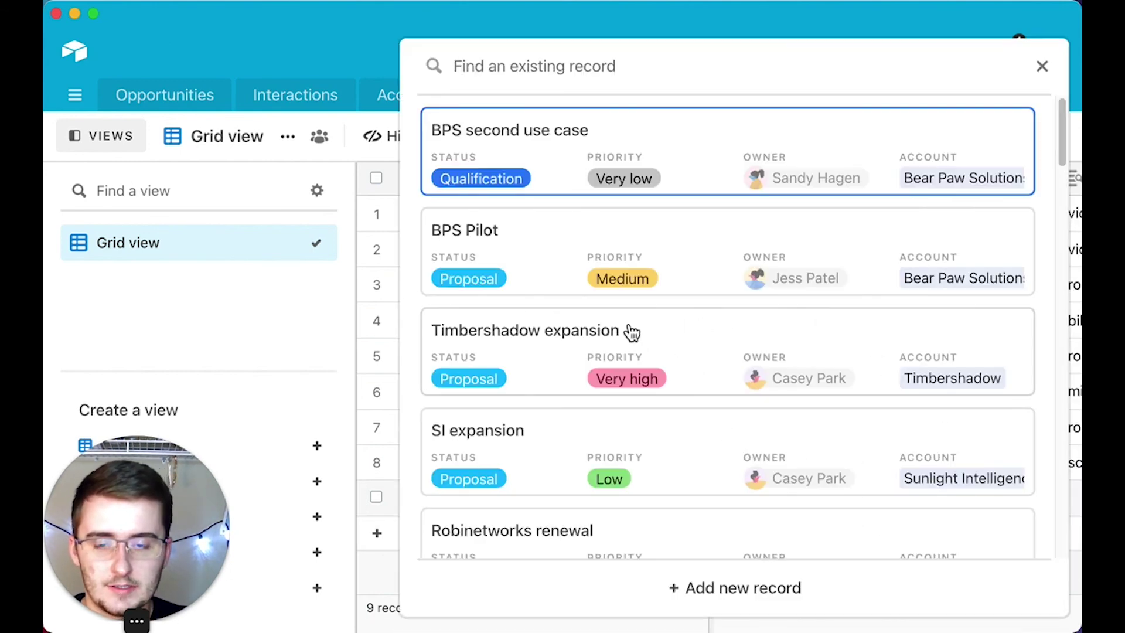
left_click(573, 271)
left_click_drag(694, 628, 658, 622)
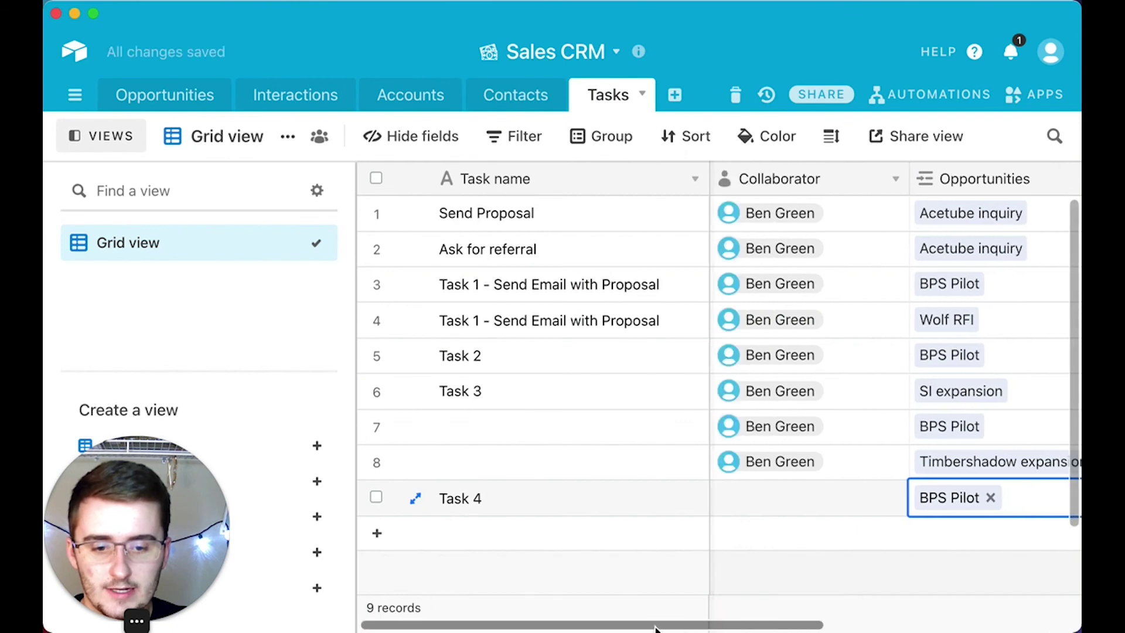
left_click(774, 575)
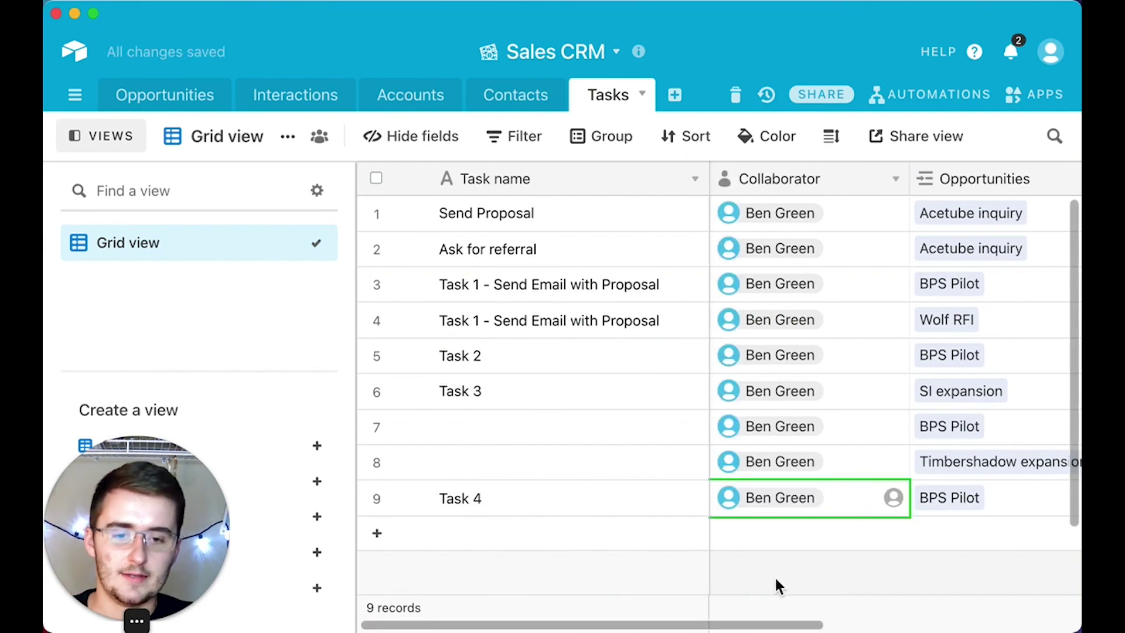